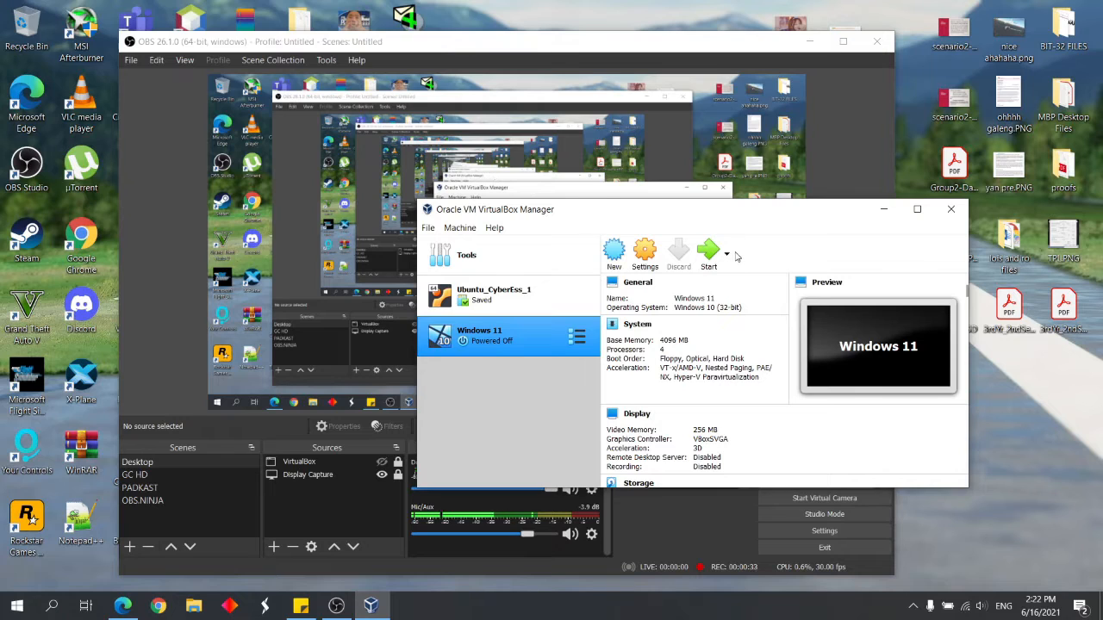
Step: Boot the Windows 11 virtual machine using the 21996.1.210529-1541.co_release_CLIENT_CONSUM image as start-up disk
click(709, 255)
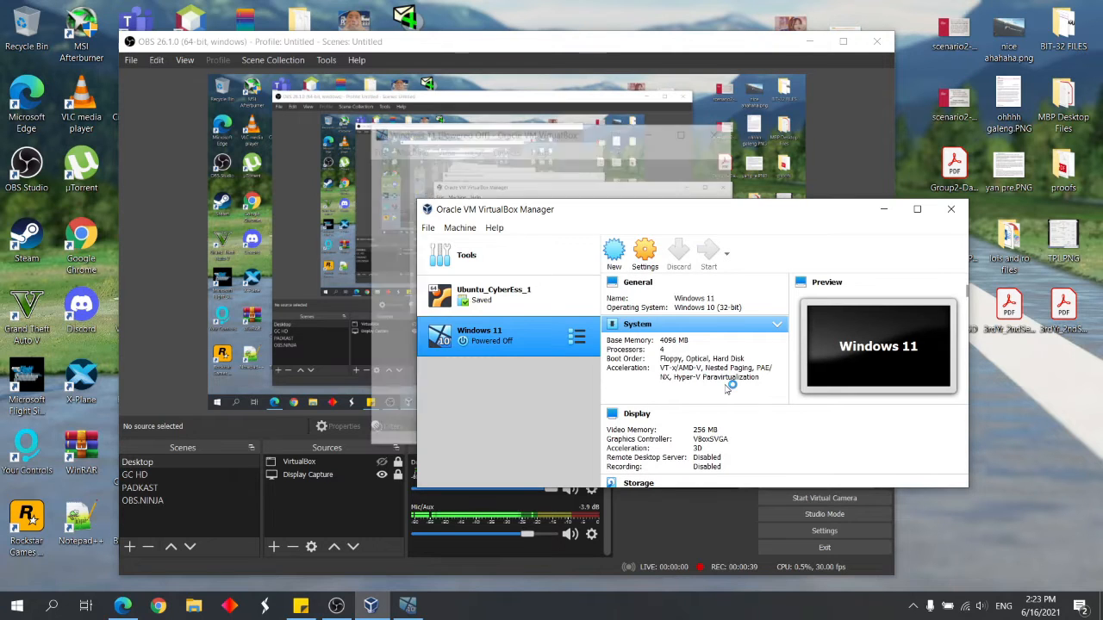
click(883, 209)
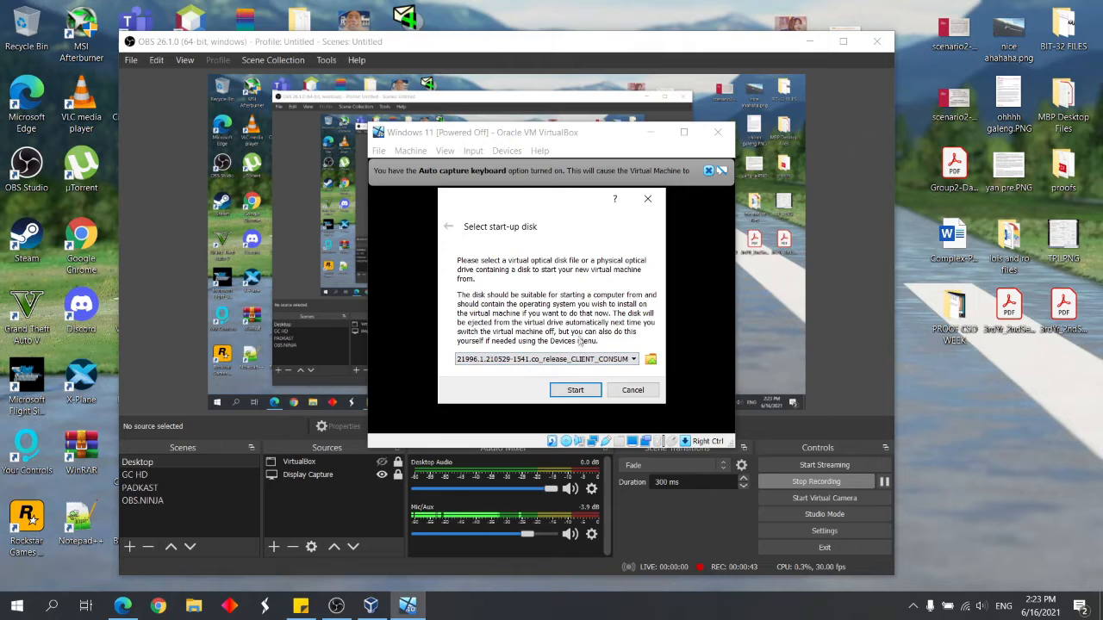
click(579, 392)
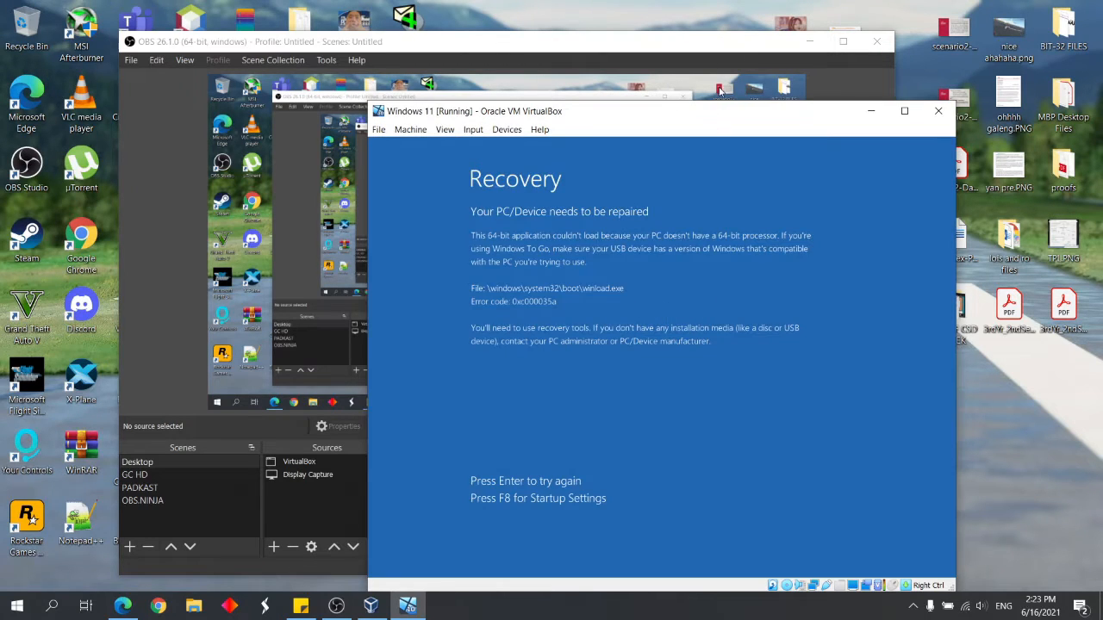
drag(629, 121, 661, 67)
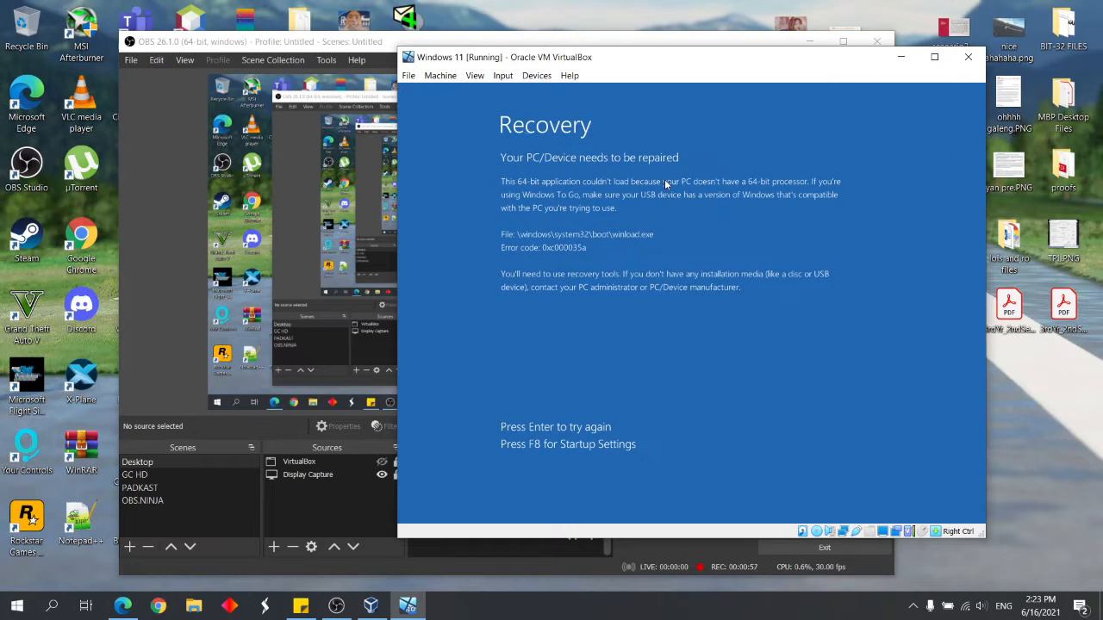
click(619, 273)
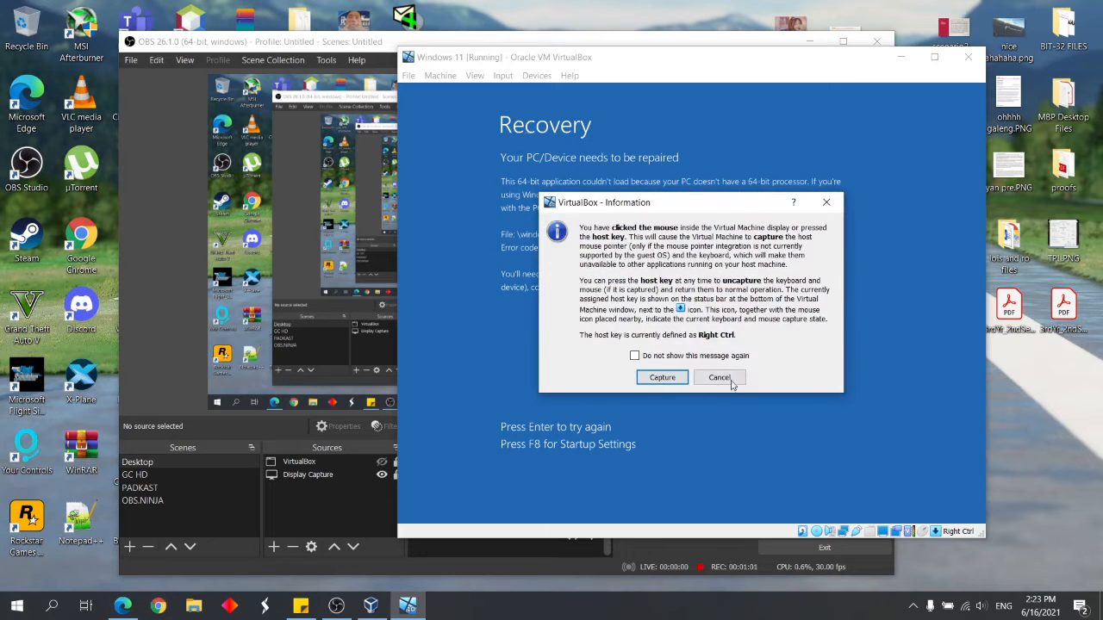
click(729, 379)
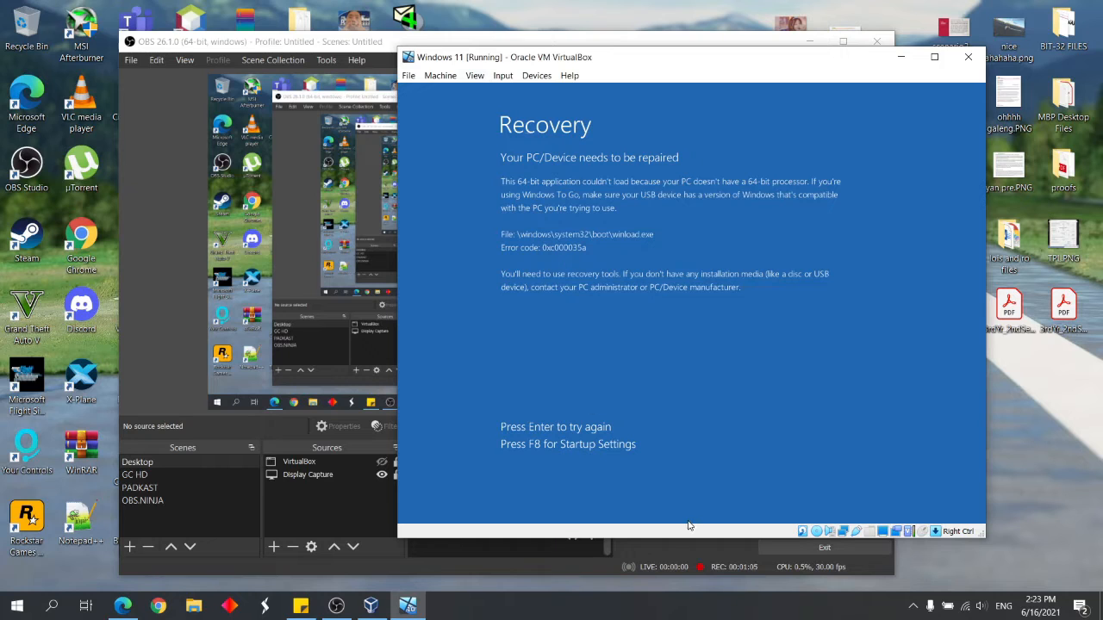
click(510, 236)
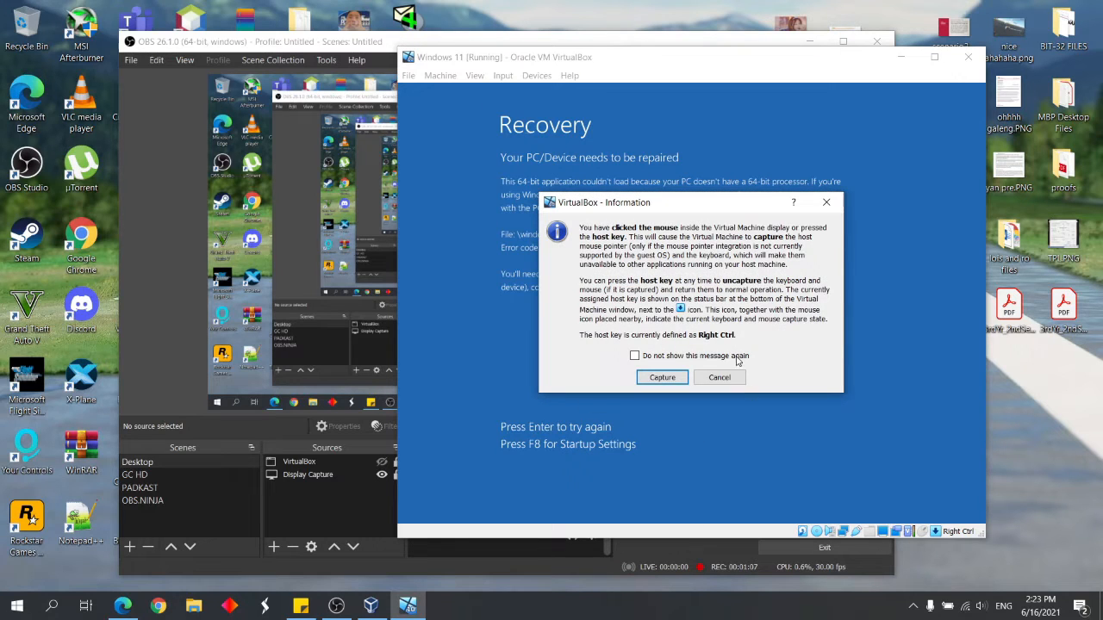
click(720, 378)
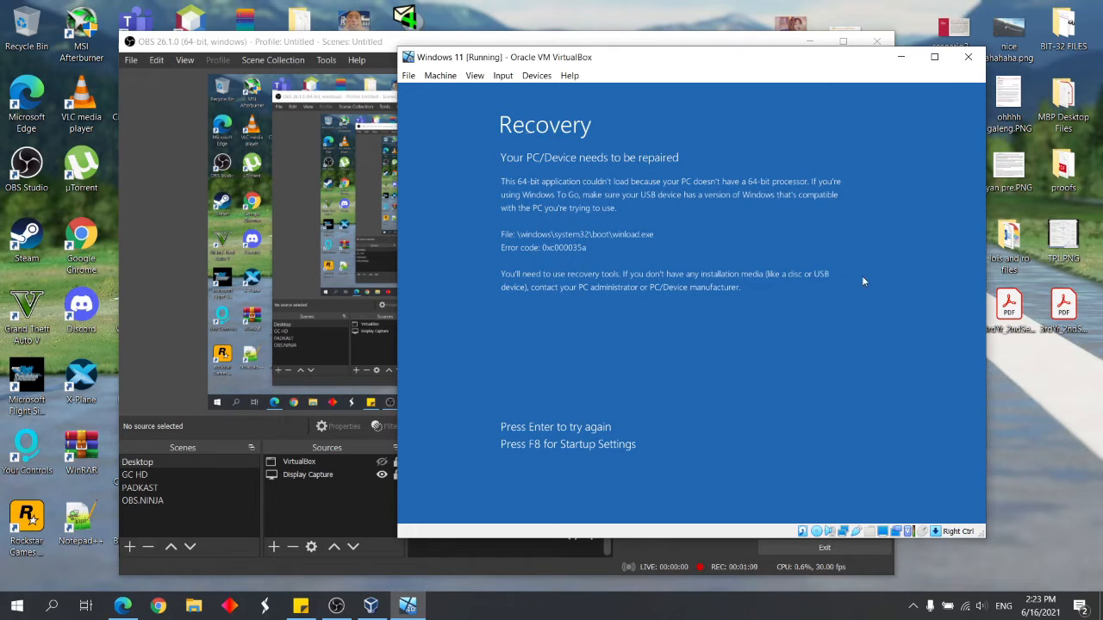
Step: Close the running Windows 11 virtual machine by powering it off
click(968, 57)
click(660, 314)
click(633, 335)
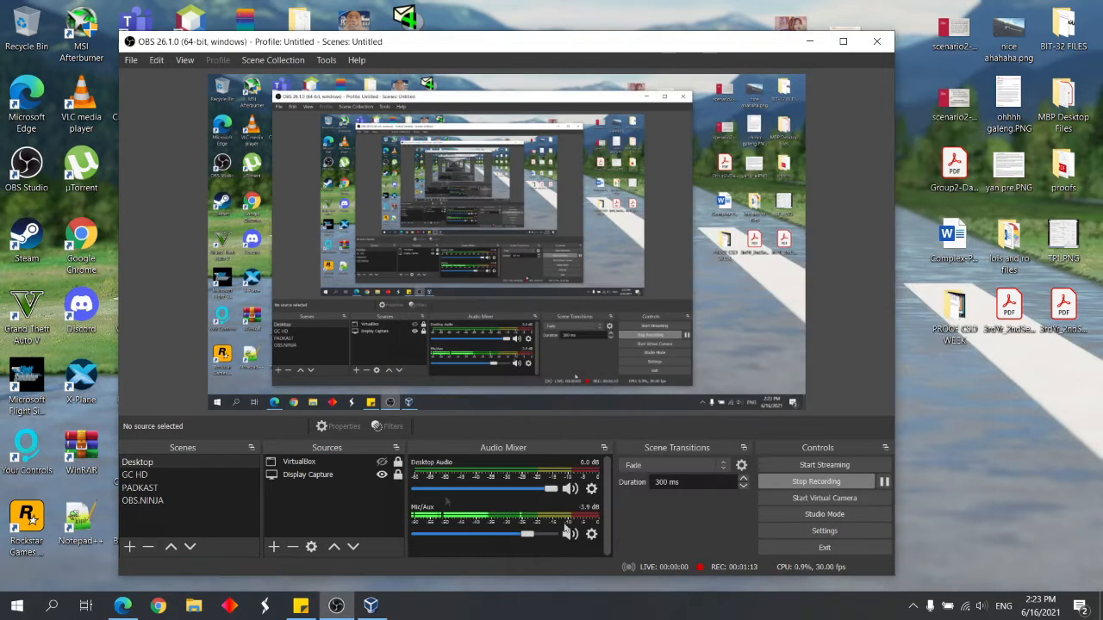
Step: In the Windows 11 machine's settings, set the operating system version to Windows 10 (64-bit)
click(371, 606)
click(646, 258)
click(702, 293)
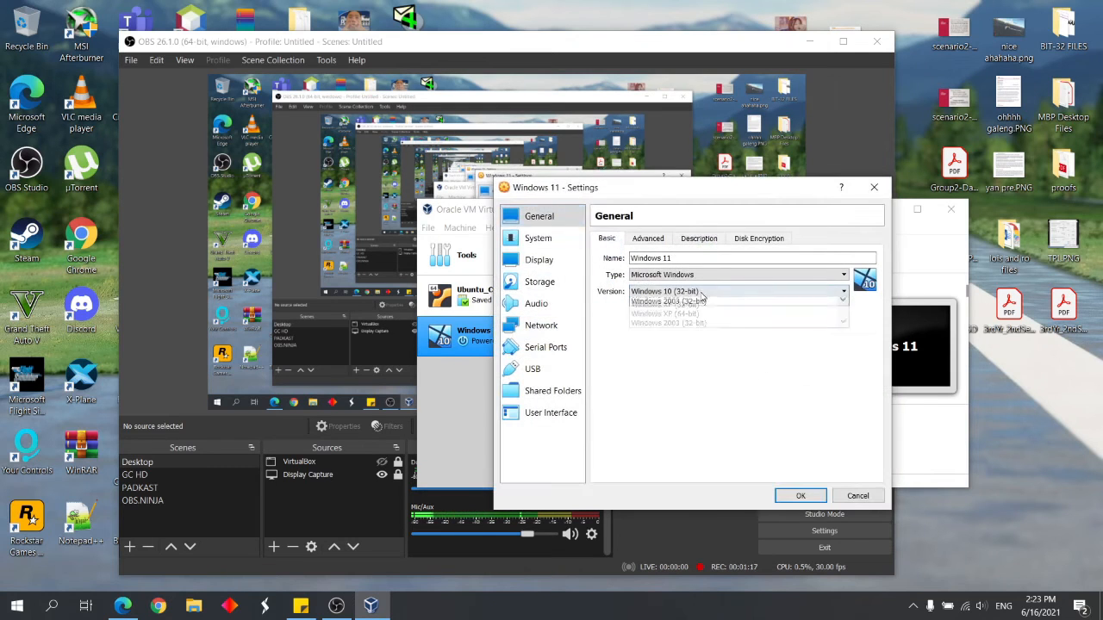
drag(845, 358, 846, 364)
click(704, 368)
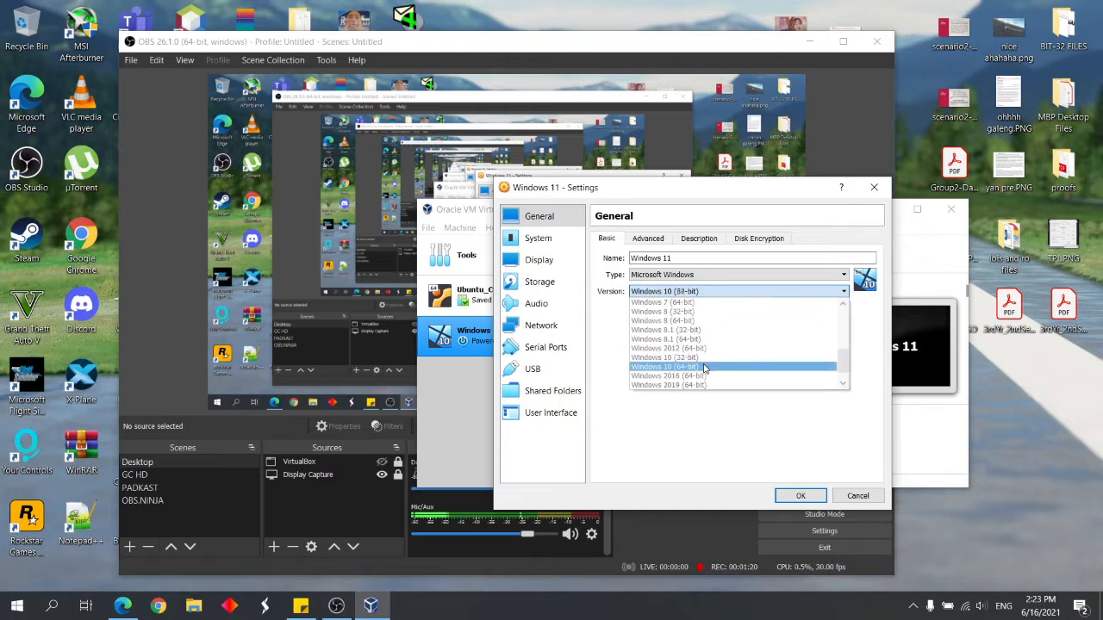
Step: Reduce the machine's processor count to 3 and save the settings
click(646, 239)
click(537, 238)
click(683, 239)
drag(715, 261, 698, 261)
click(822, 497)
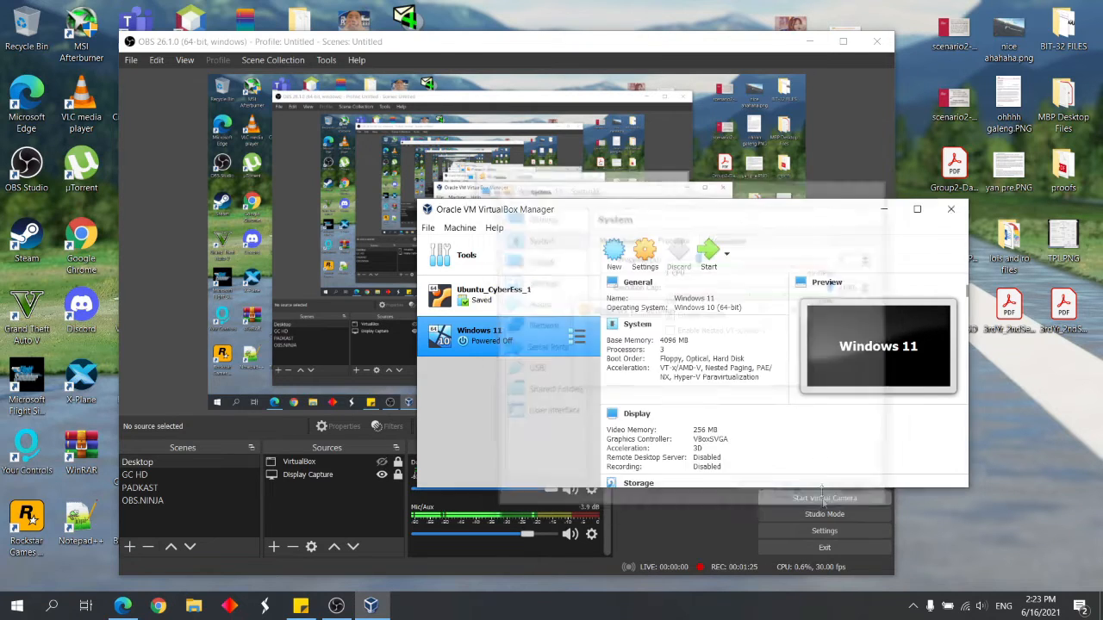
Step: Start the Windows 11 virtual machine, dismiss the keyboard capture notice and enlarge its window to fit the guest display
click(708, 252)
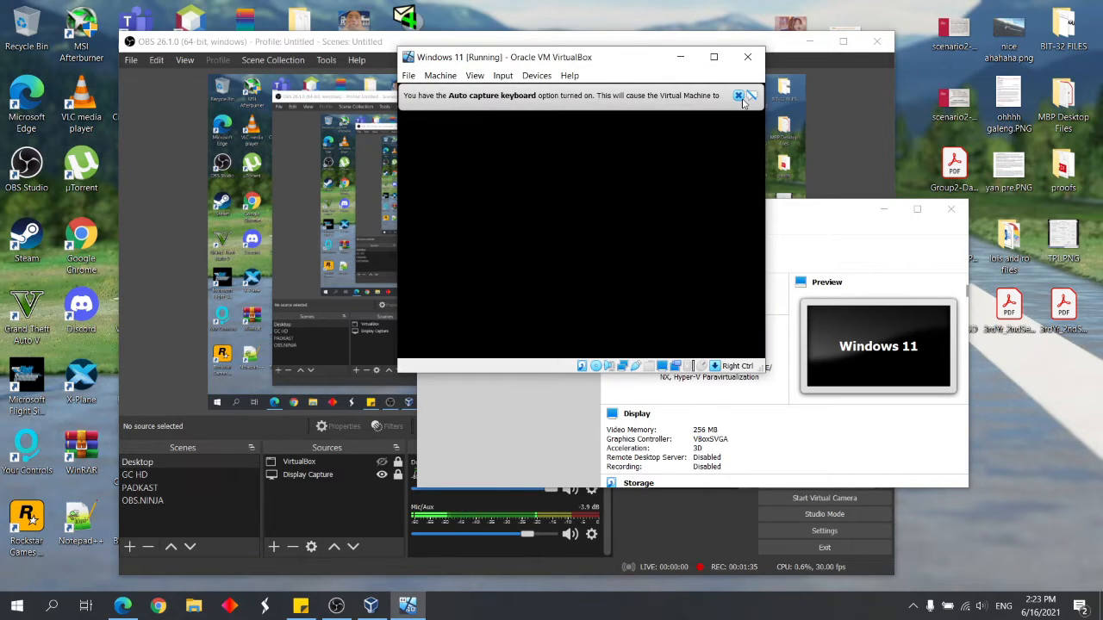
click(738, 97)
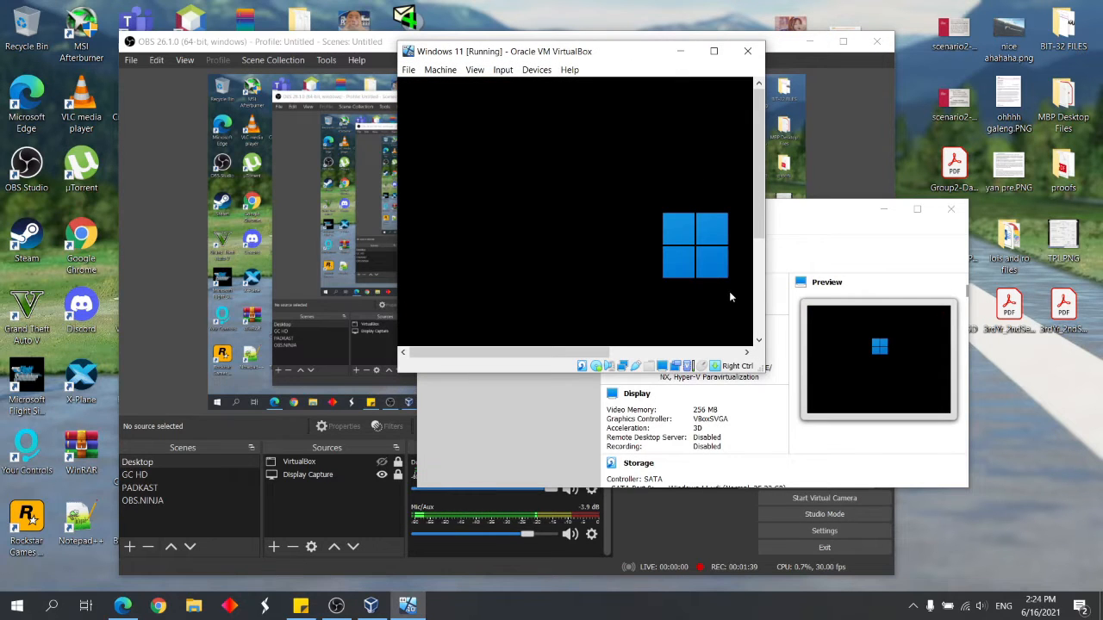
drag(759, 369, 983, 536)
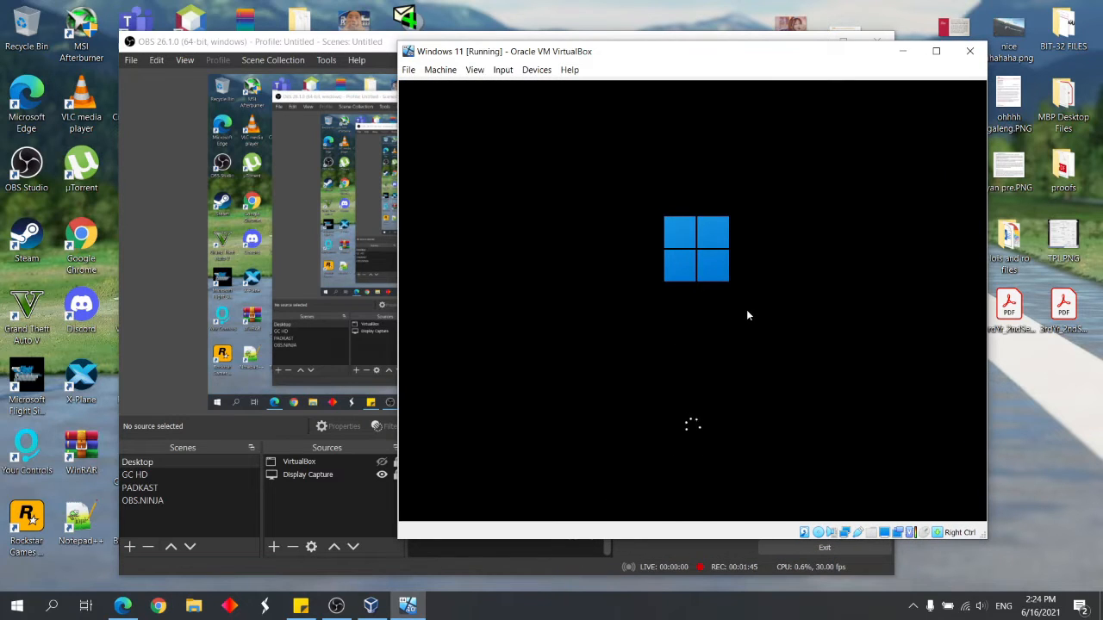
Step: Minimize the OBS window and maximize the Windows 11 virtual machine window
click(694, 553)
drag(685, 41, 210, 223)
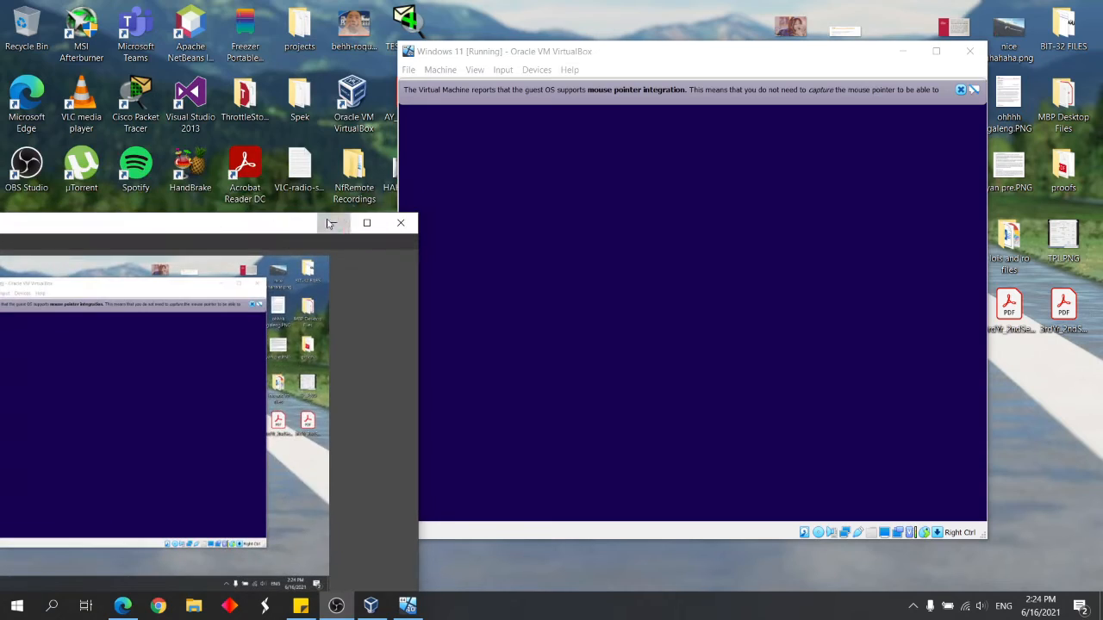
click(328, 222)
drag(681, 57, 663, 1)
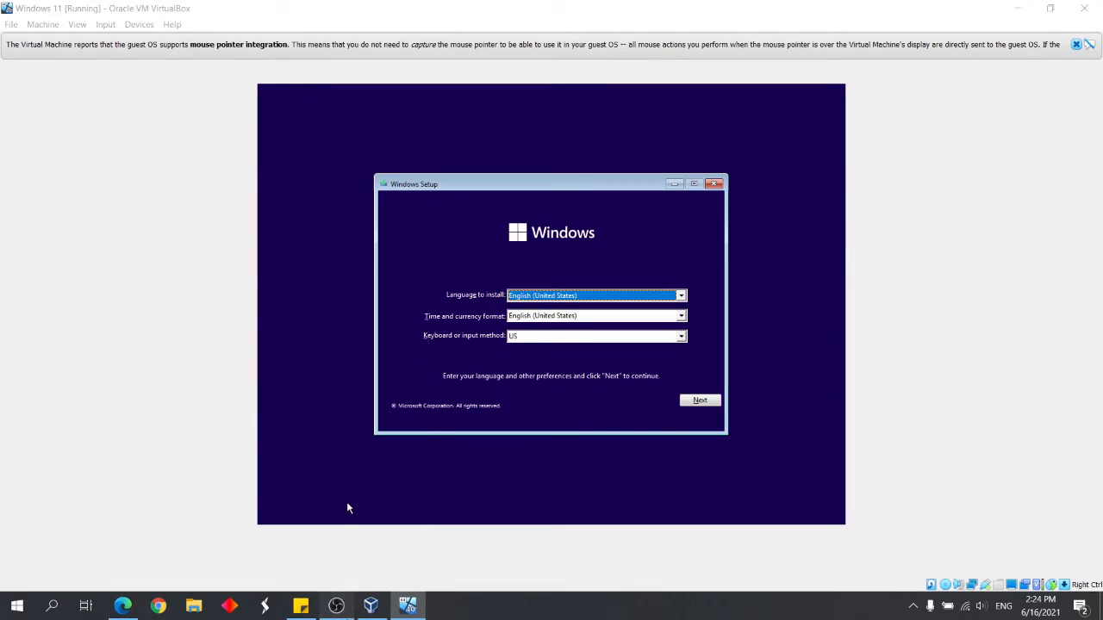
click(336, 606)
drag(253, 222, 438, 63)
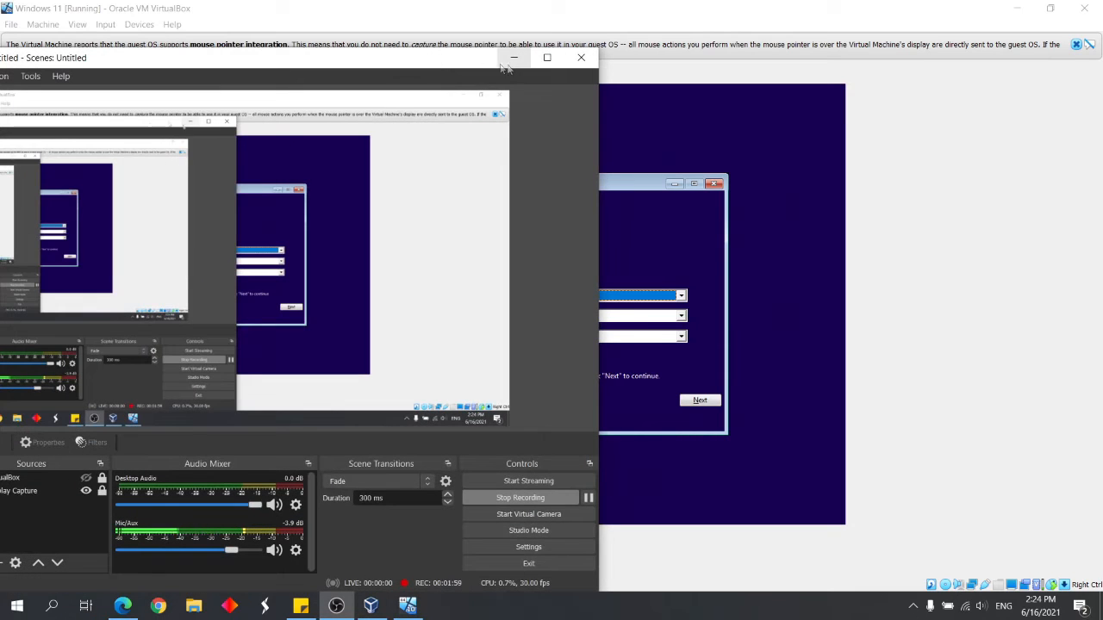
click(508, 64)
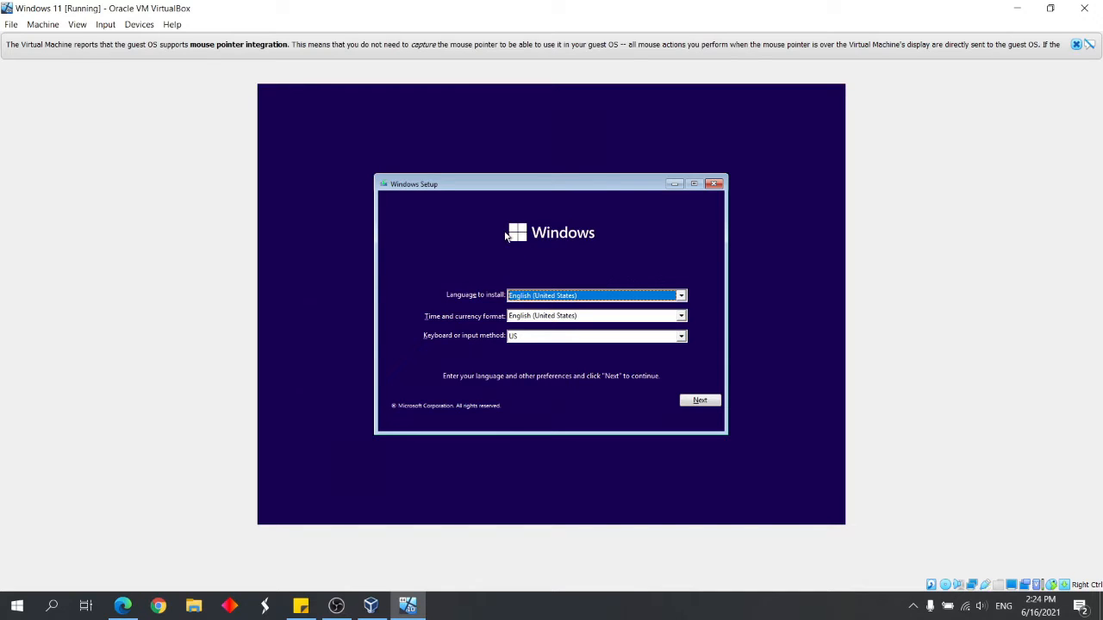
Step: Begin the Windows installation with the default English (United States) language and US keyboard, continuing without a product key
click(700, 402)
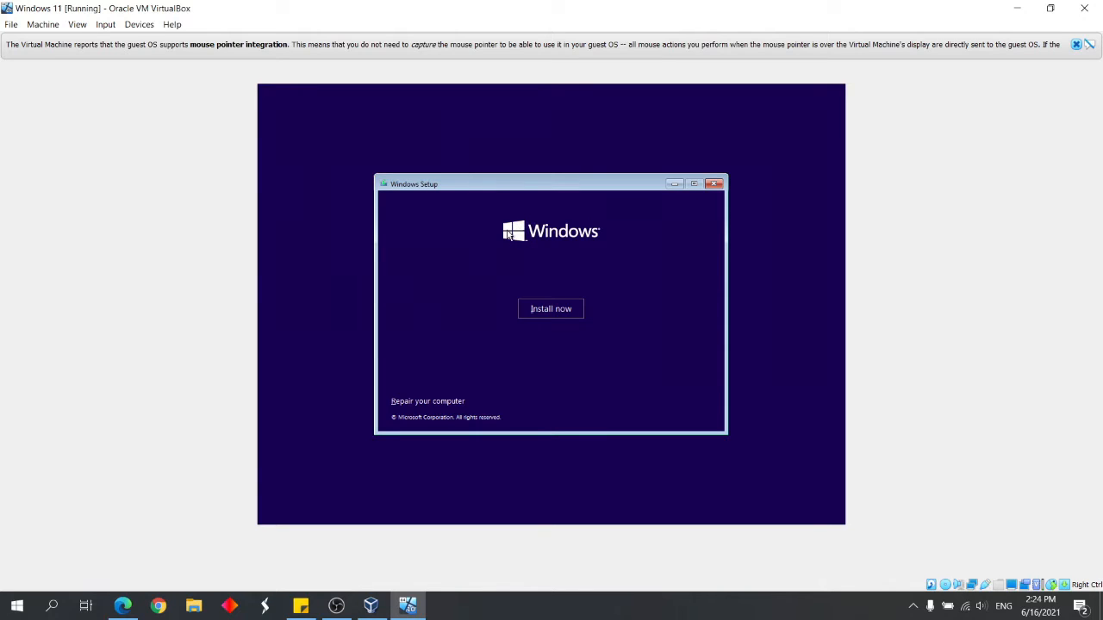
click(554, 310)
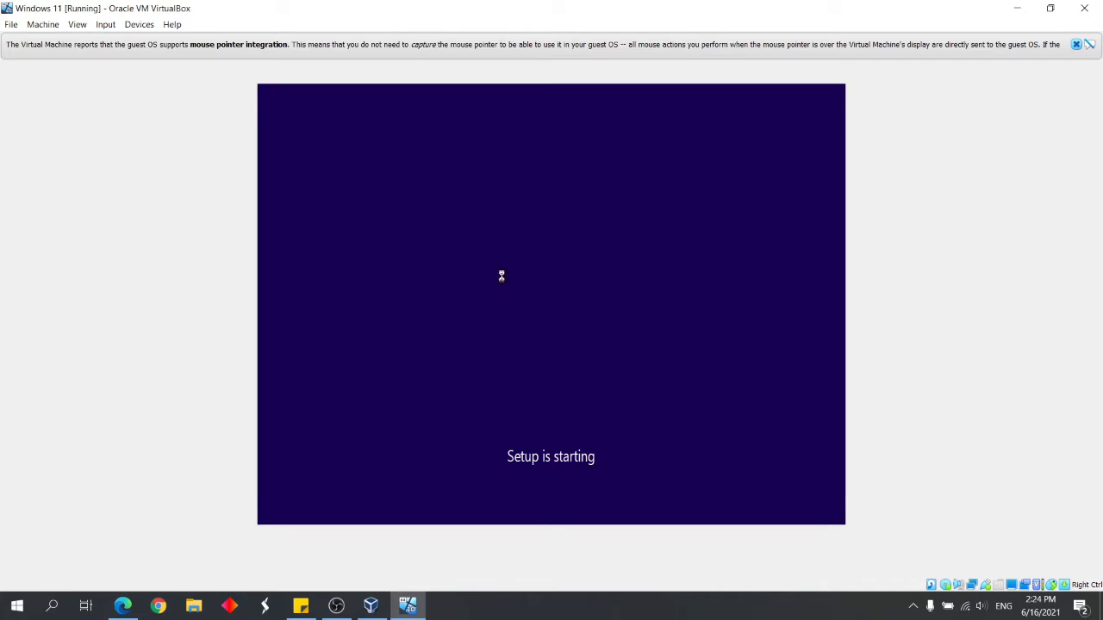
click(582, 404)
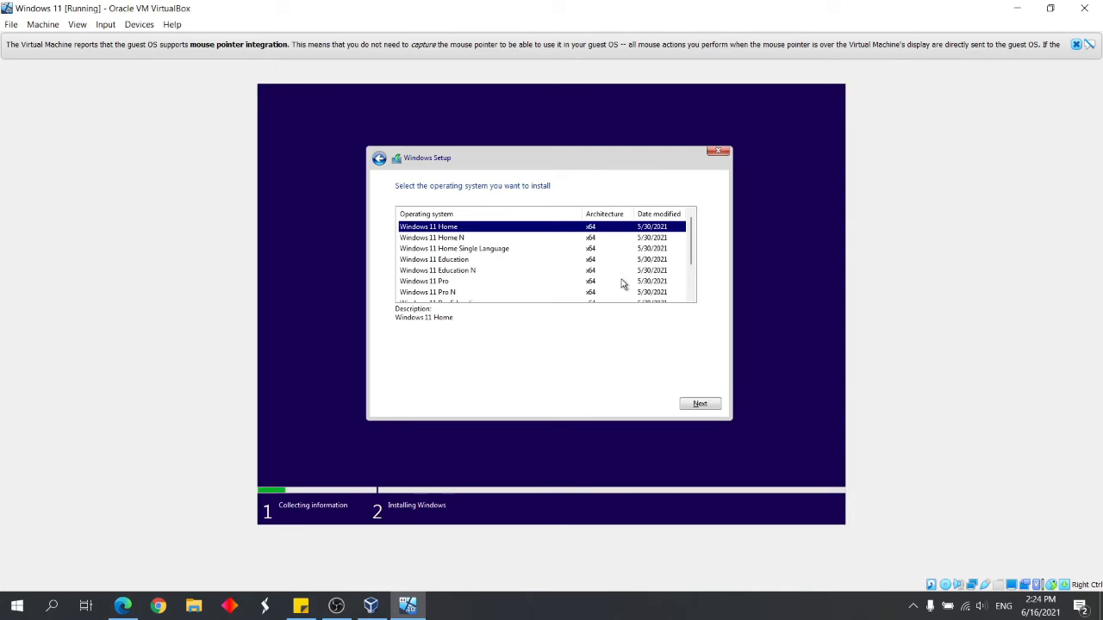
Step: Choose Windows 11 Pro as the operating system to install and continue
click(448, 284)
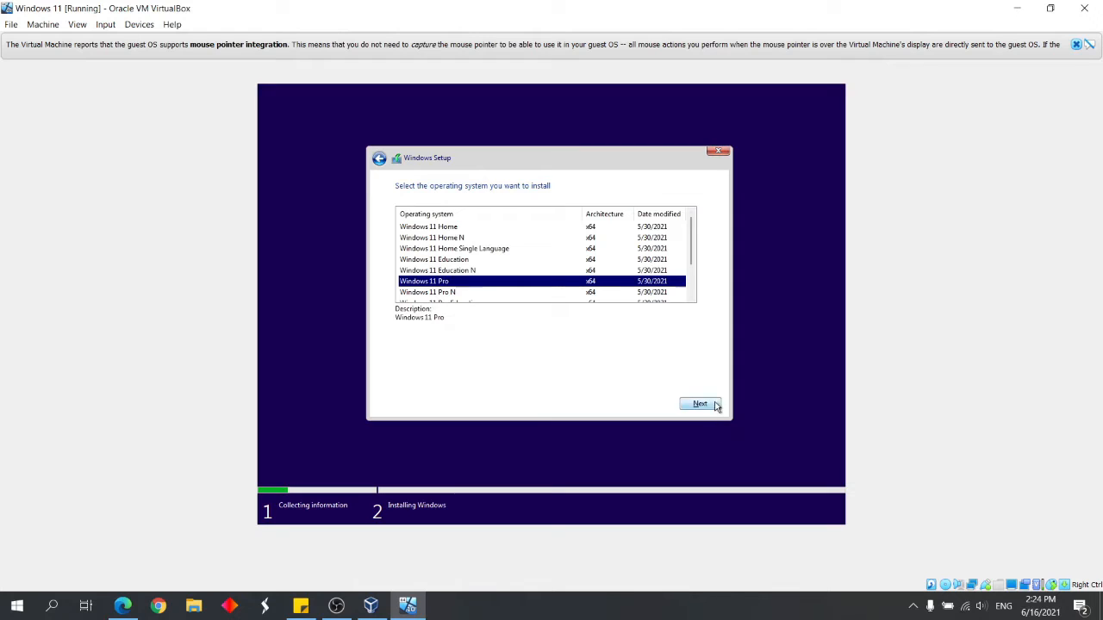
scroll(693, 234, down, 2)
scroll(693, 235, up, 2)
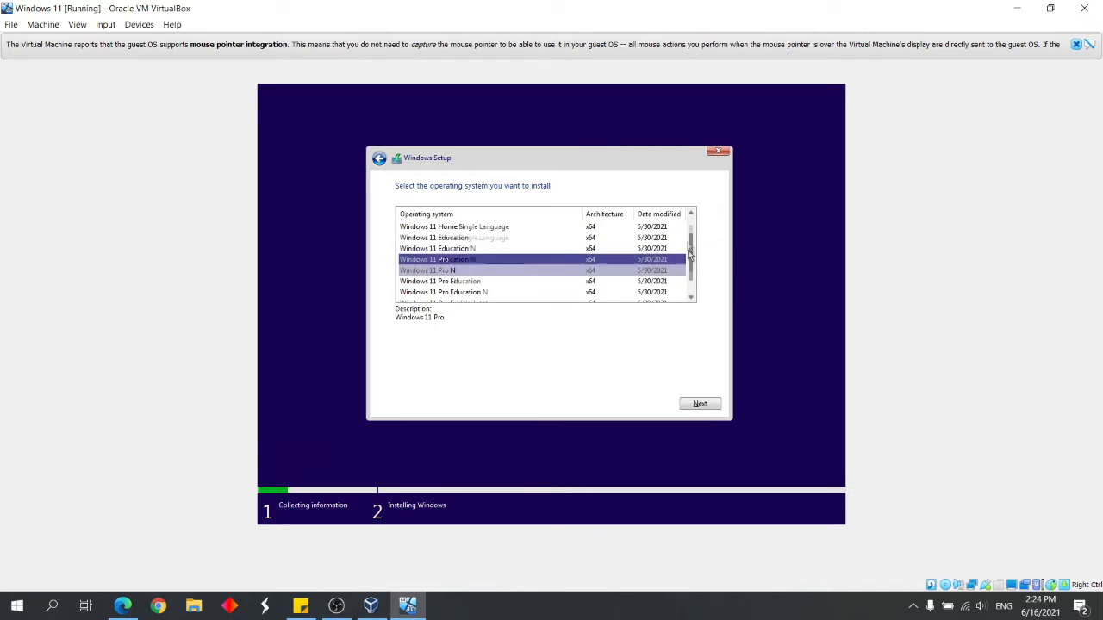
scroll(706, 214, down, 2)
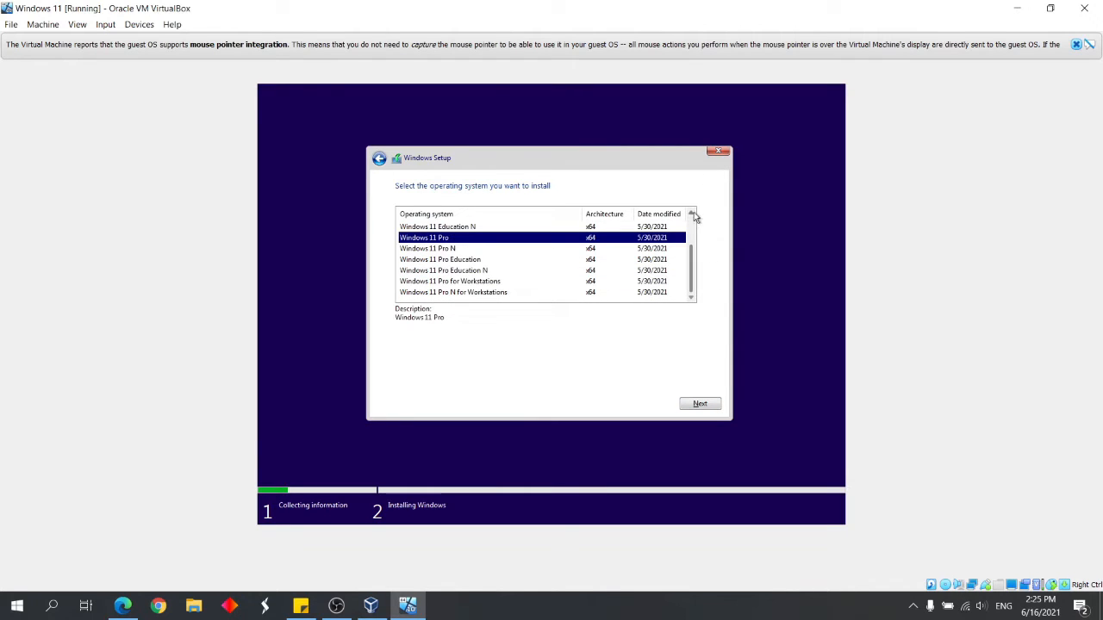
scroll(696, 258, up, 2)
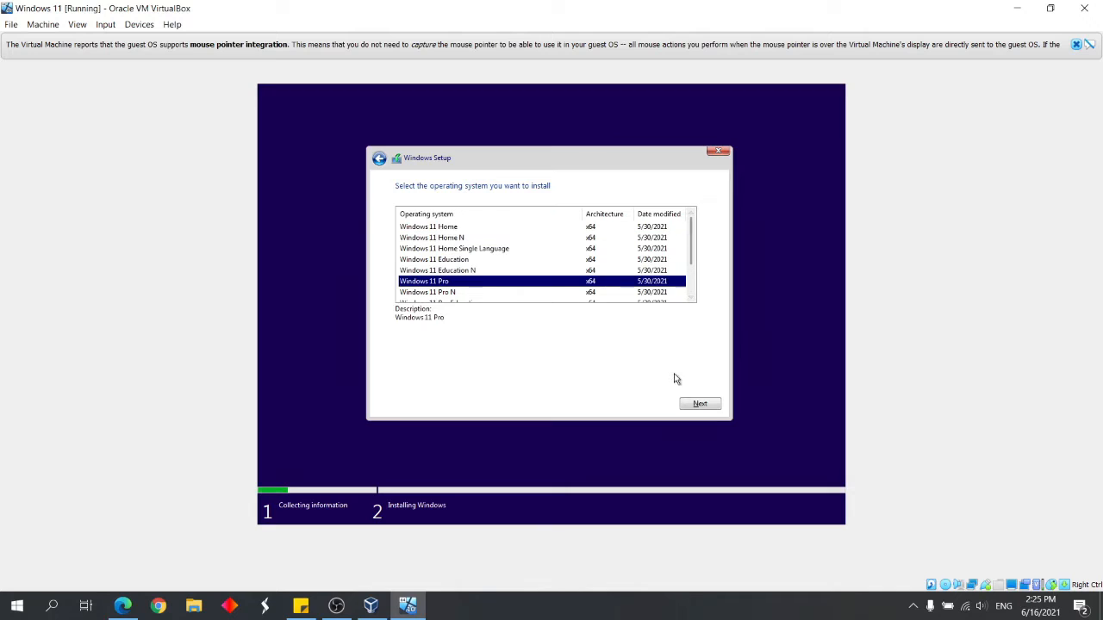
click(706, 403)
Step: Accept the licence terms and start a custom installation on Drive 0 Unallocated Space
click(399, 383)
click(668, 402)
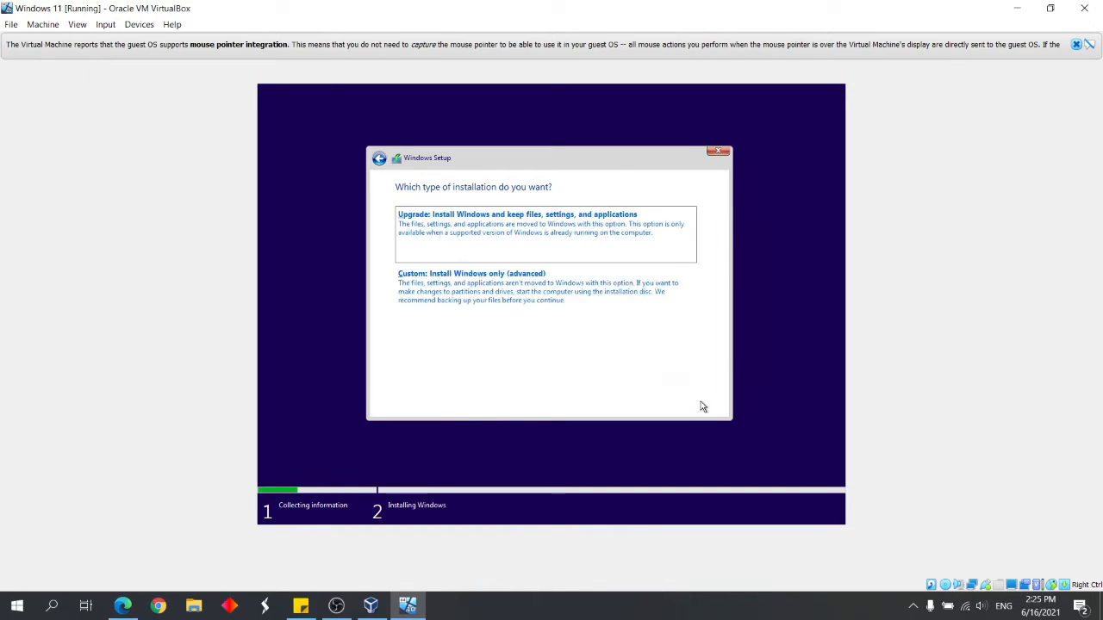
click(497, 283)
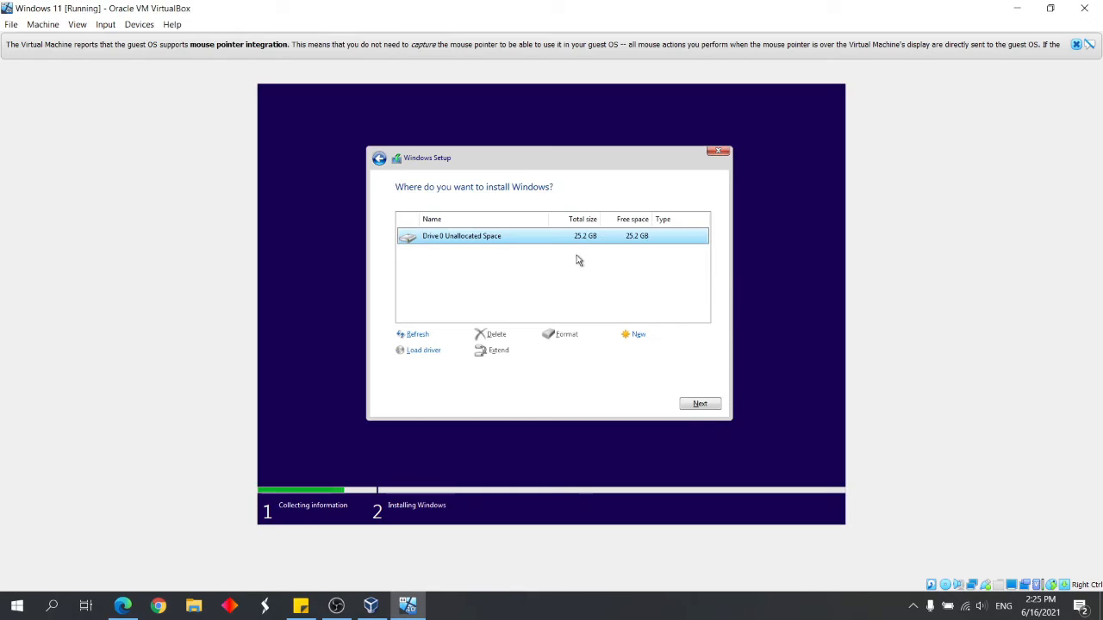
click(699, 403)
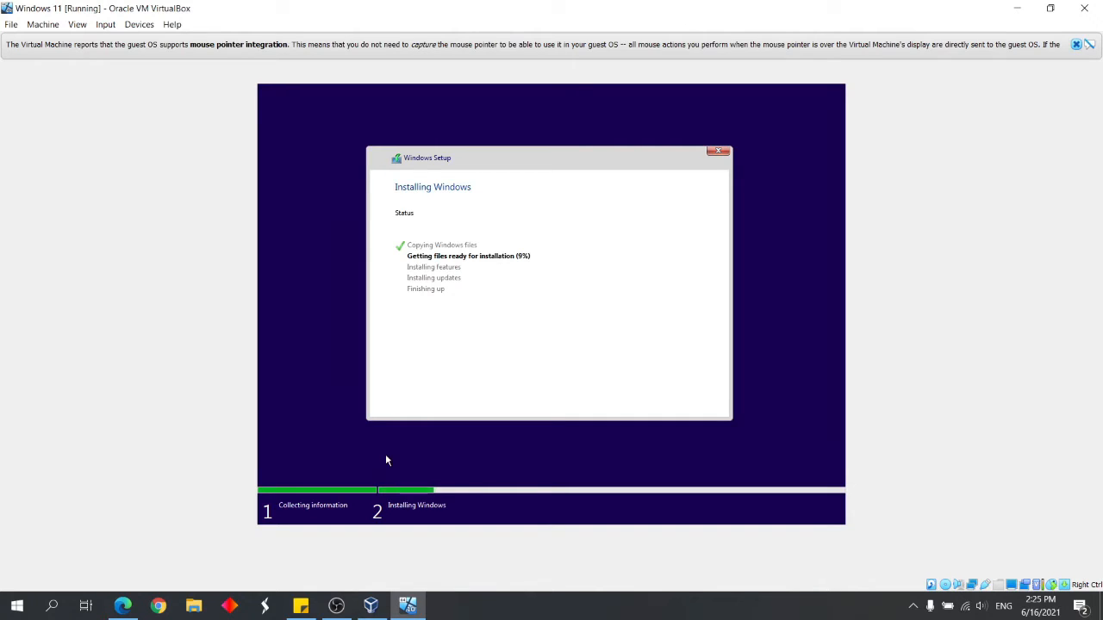
click(341, 611)
click(343, 613)
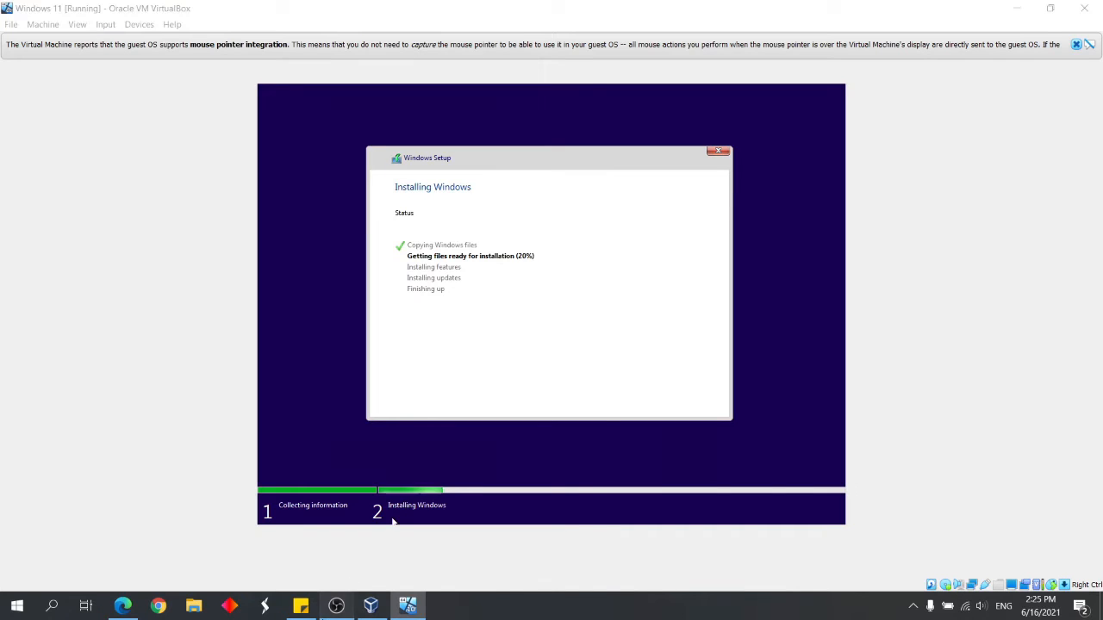
click(336, 606)
click(647, 505)
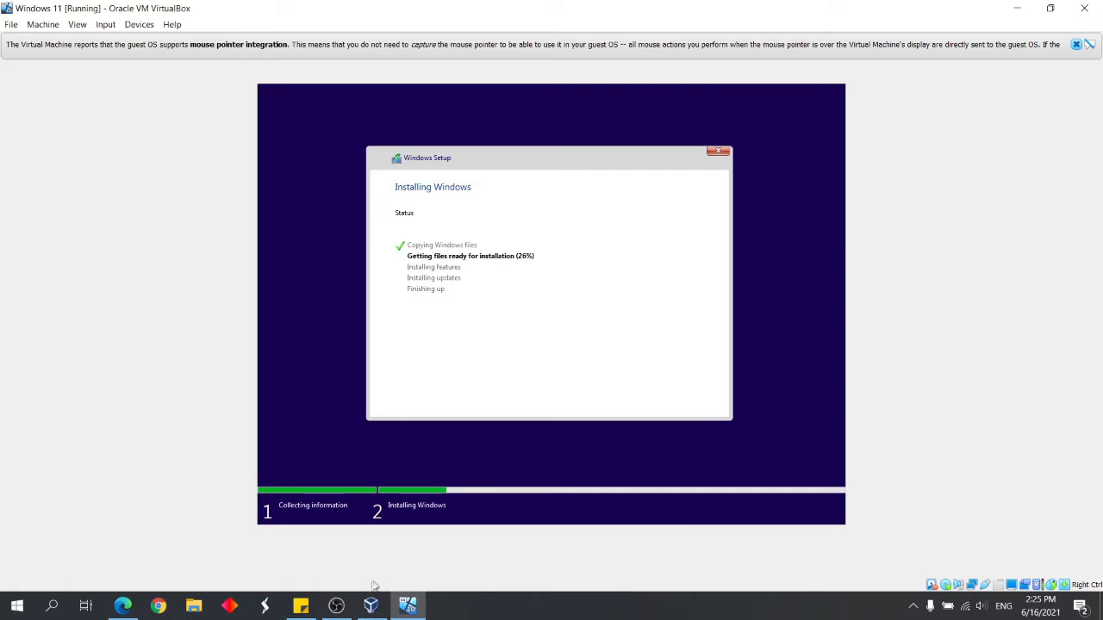
click(351, 607)
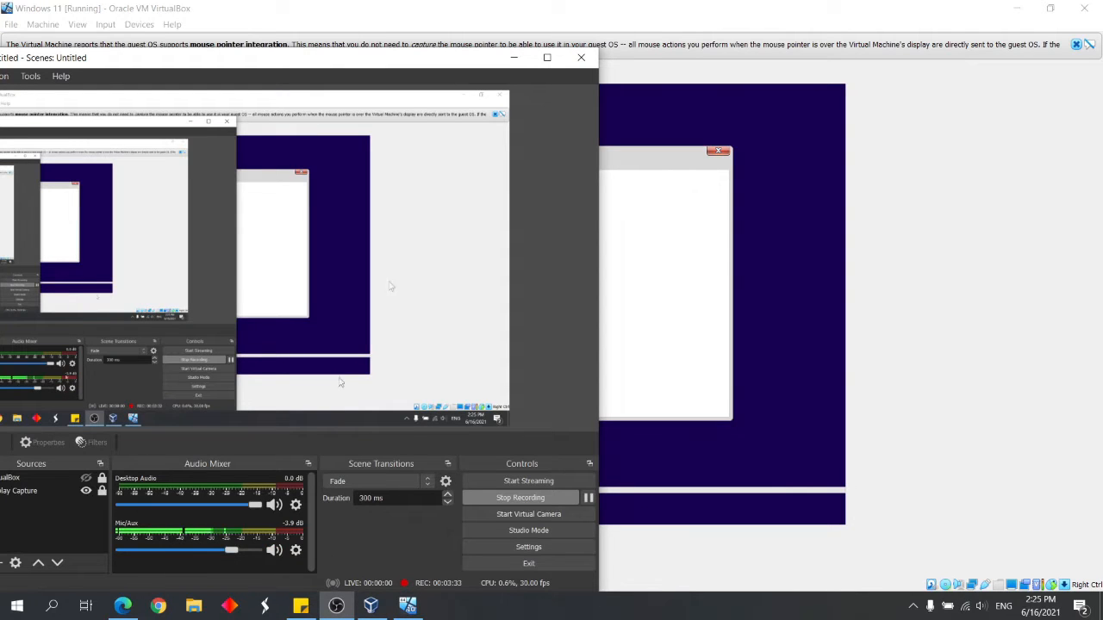
drag(424, 58, 882, 583)
drag(590, 582, 1092, 332)
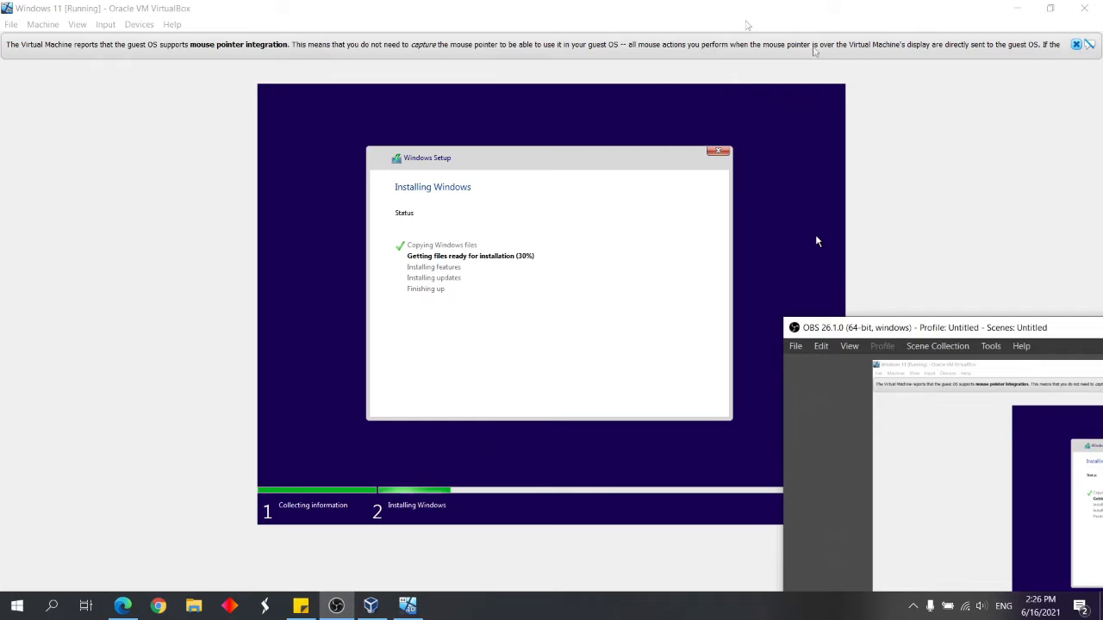
drag(877, 327, 119, 558)
drag(387, 559, 437, 57)
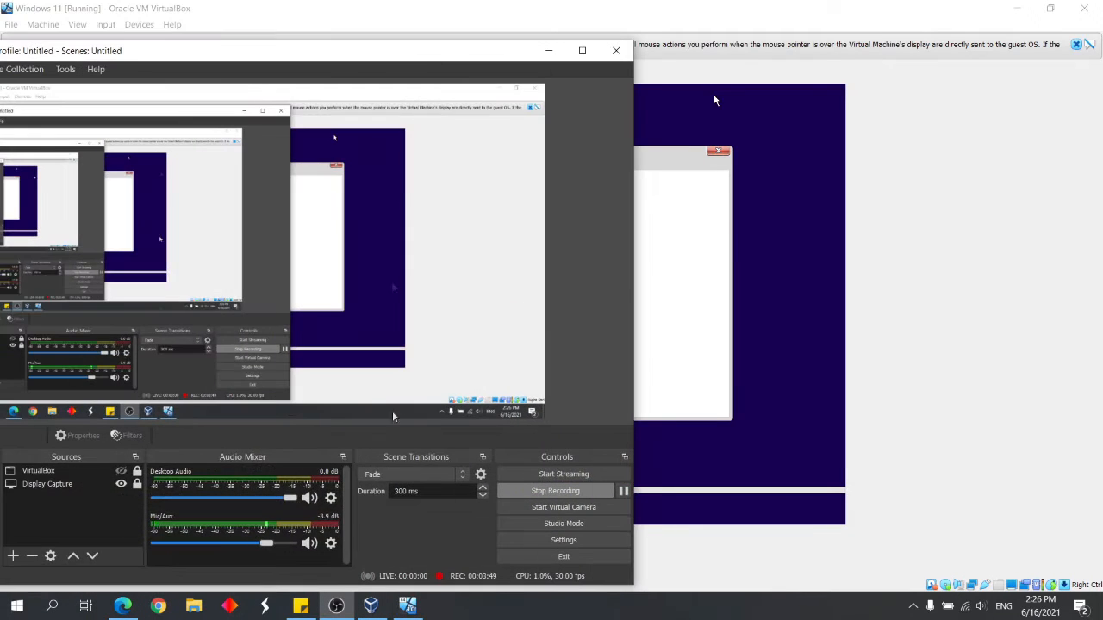
click(549, 50)
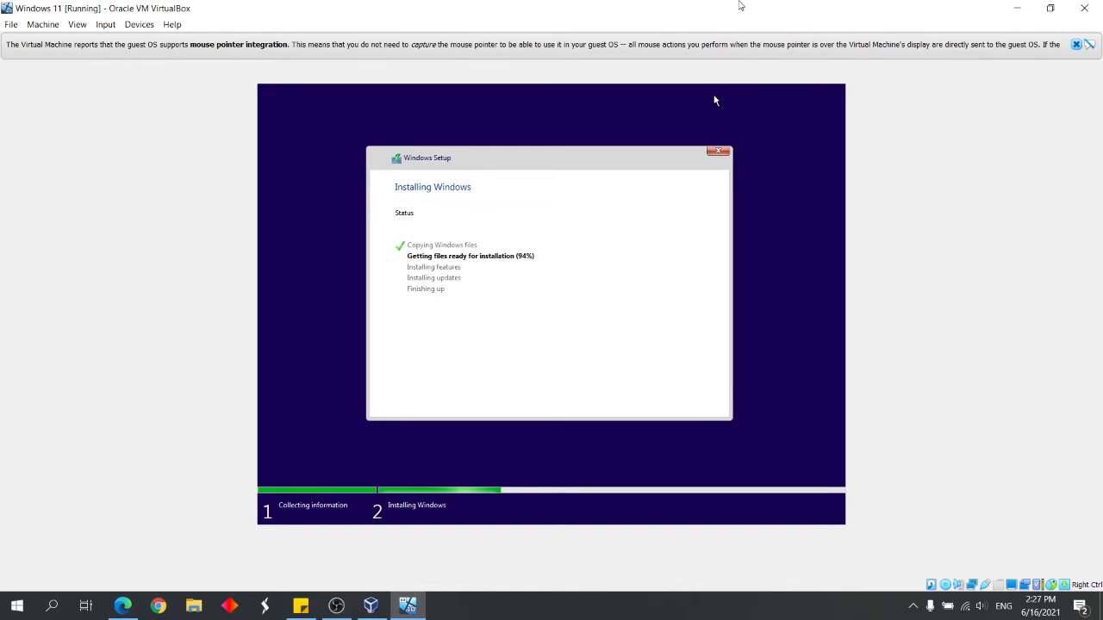
Step: Dismiss the mouse pointer integration notice in the virtual machine window
click(1075, 44)
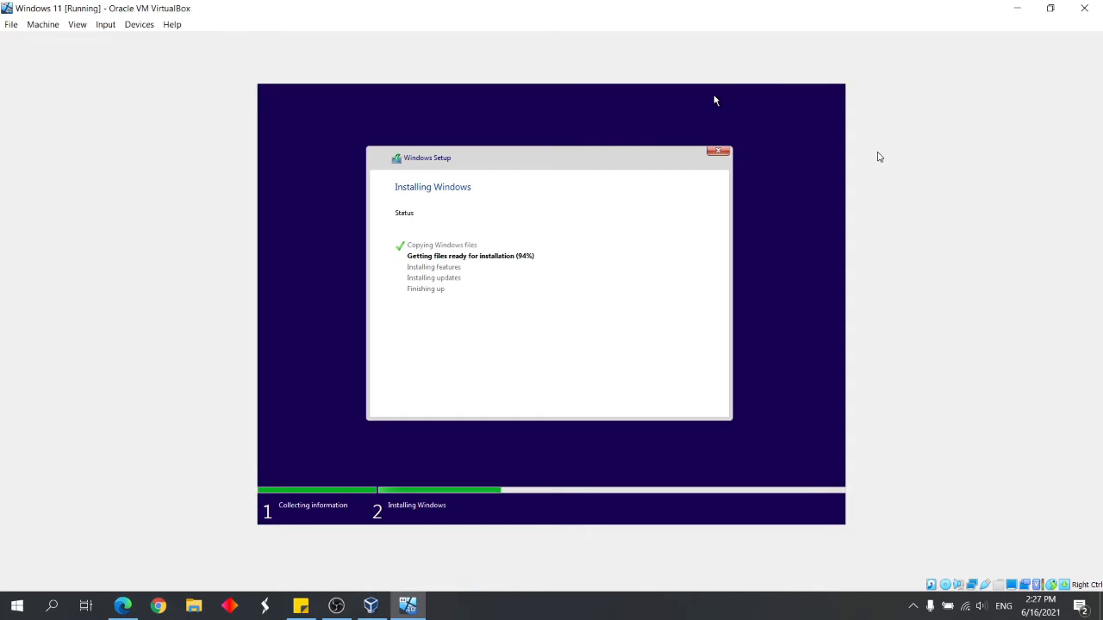
click(349, 607)
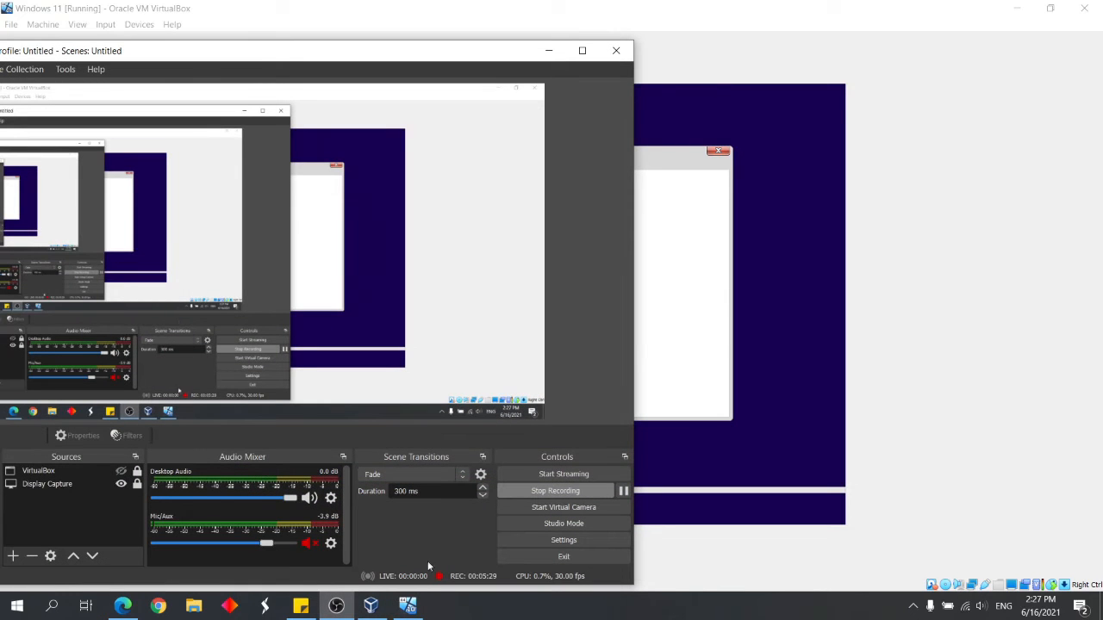
click(120, 486)
click(120, 486)
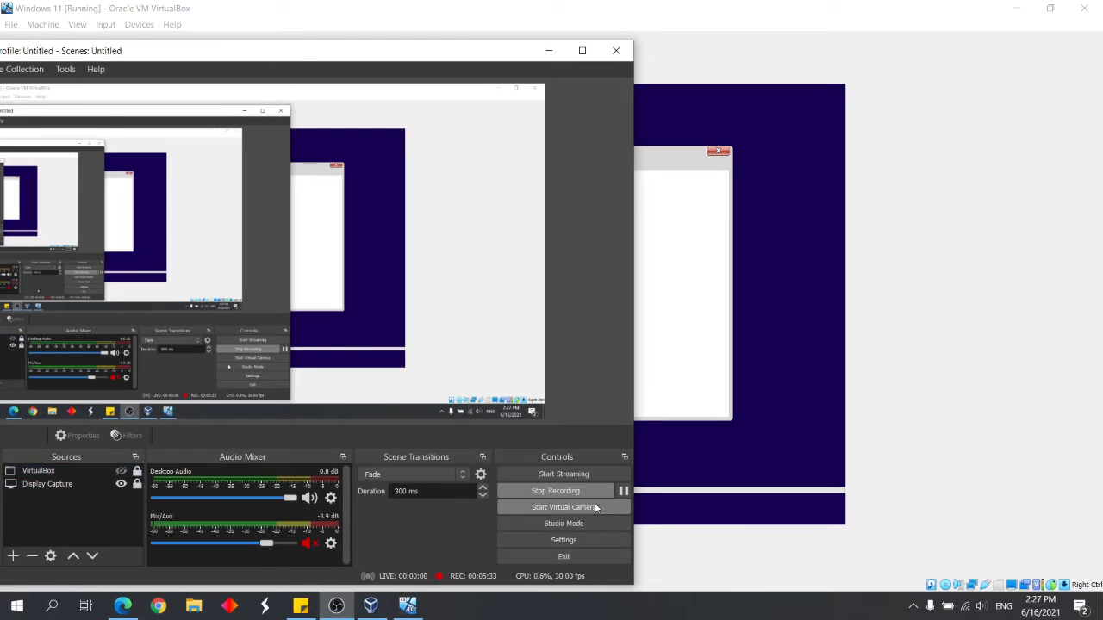
click(672, 546)
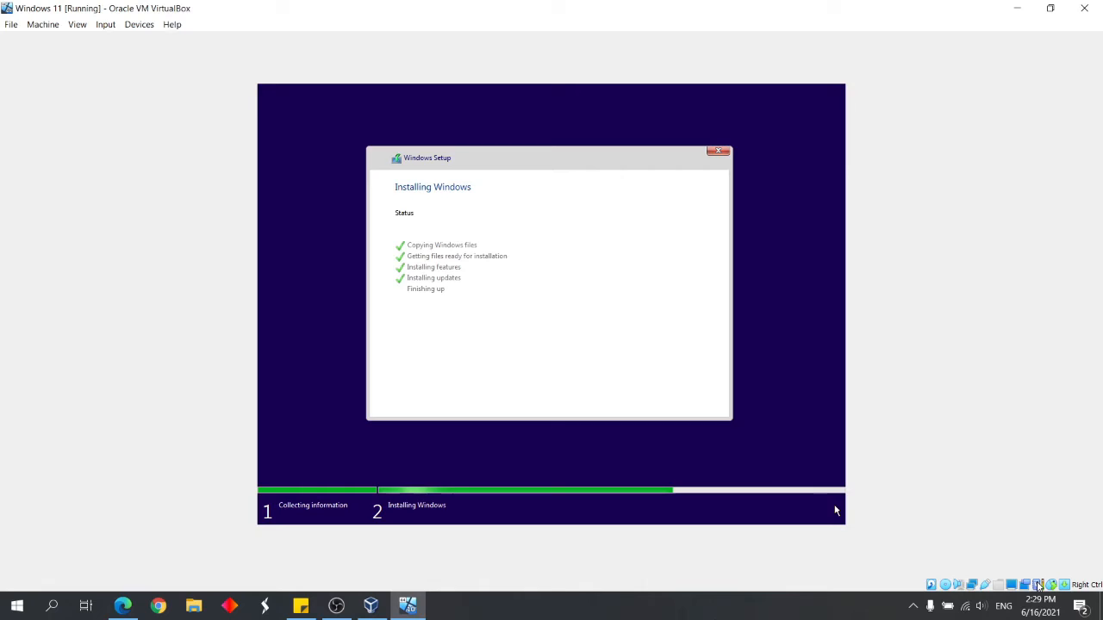
Step: Open Task Manager on the host, examine the CPU performance graphs, and close it
right_click(717, 605)
click(776, 547)
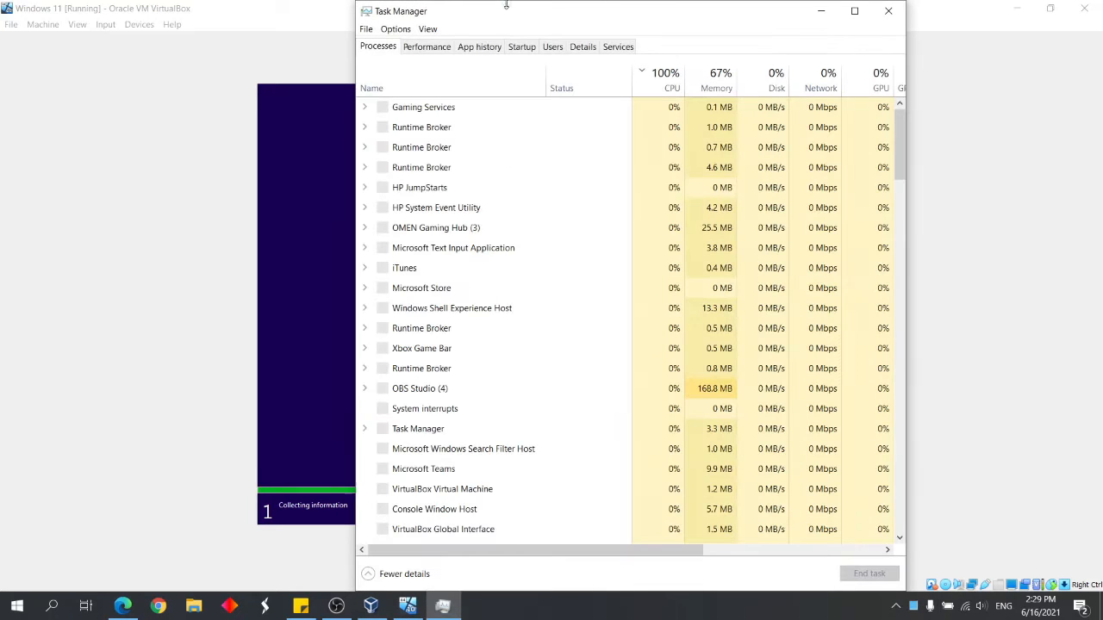
click(424, 48)
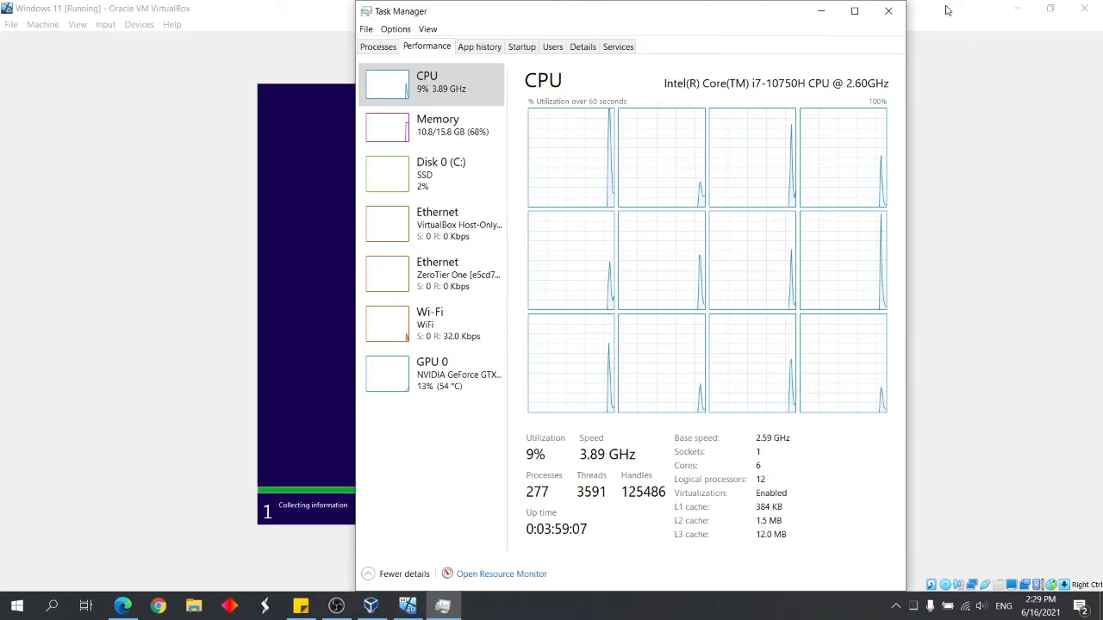
click(889, 10)
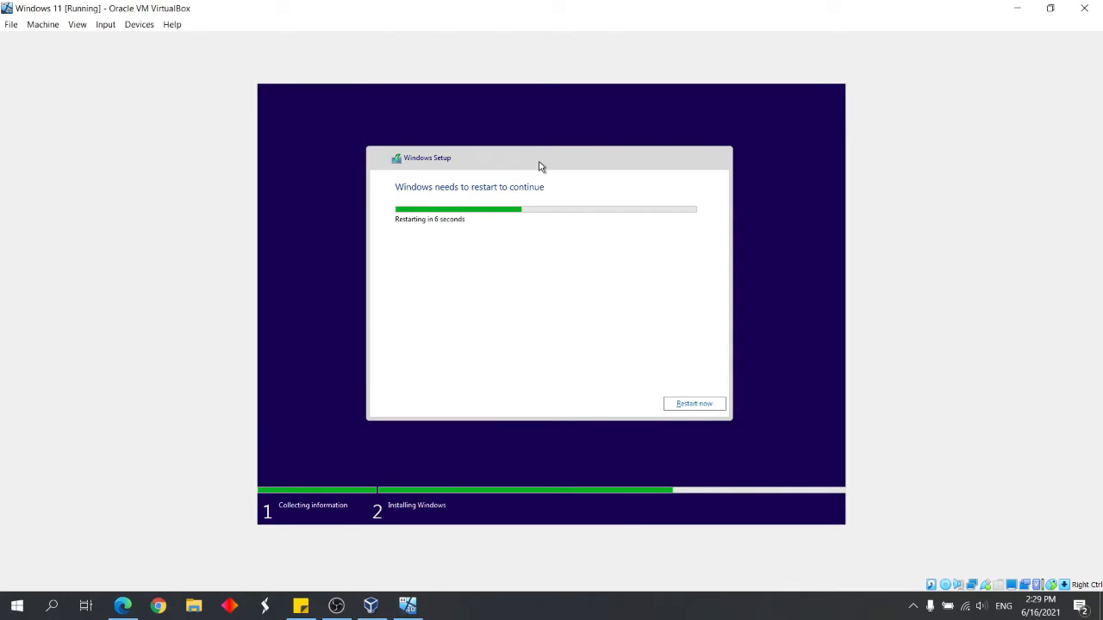
Step: Restart the virtual machine to continue Windows Setup and dismiss the mouse pointer integration notices
click(696, 403)
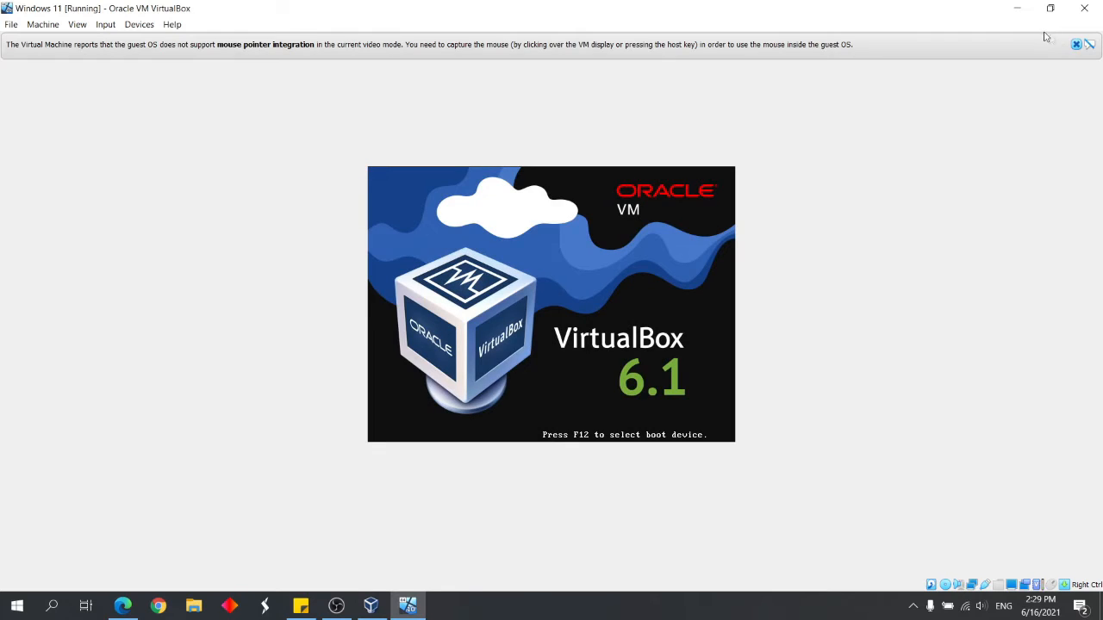
click(1076, 44)
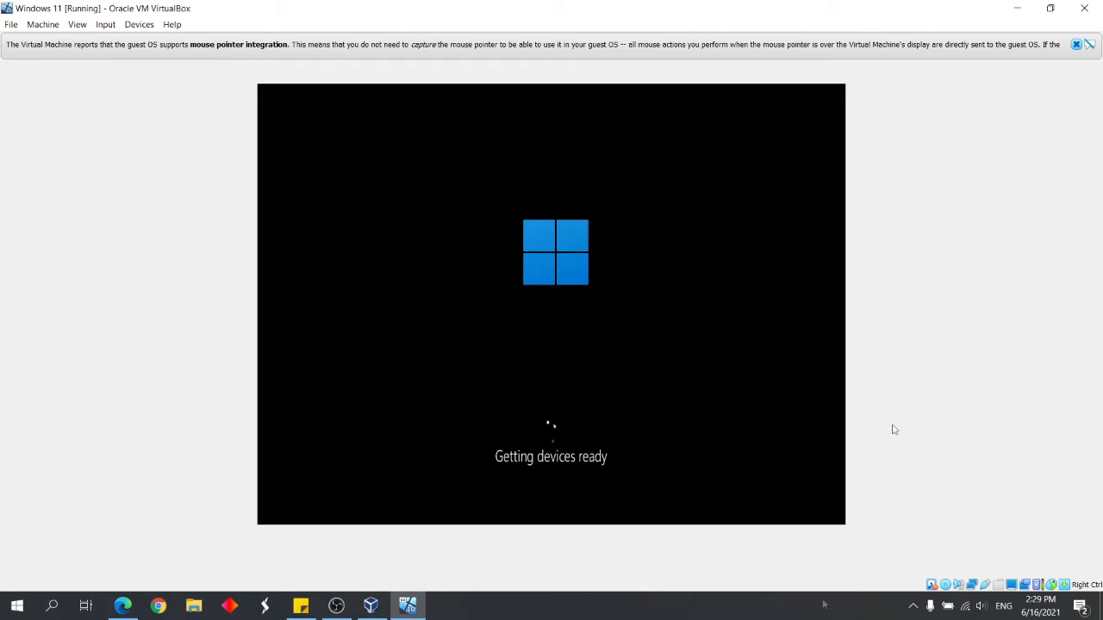
click(1076, 45)
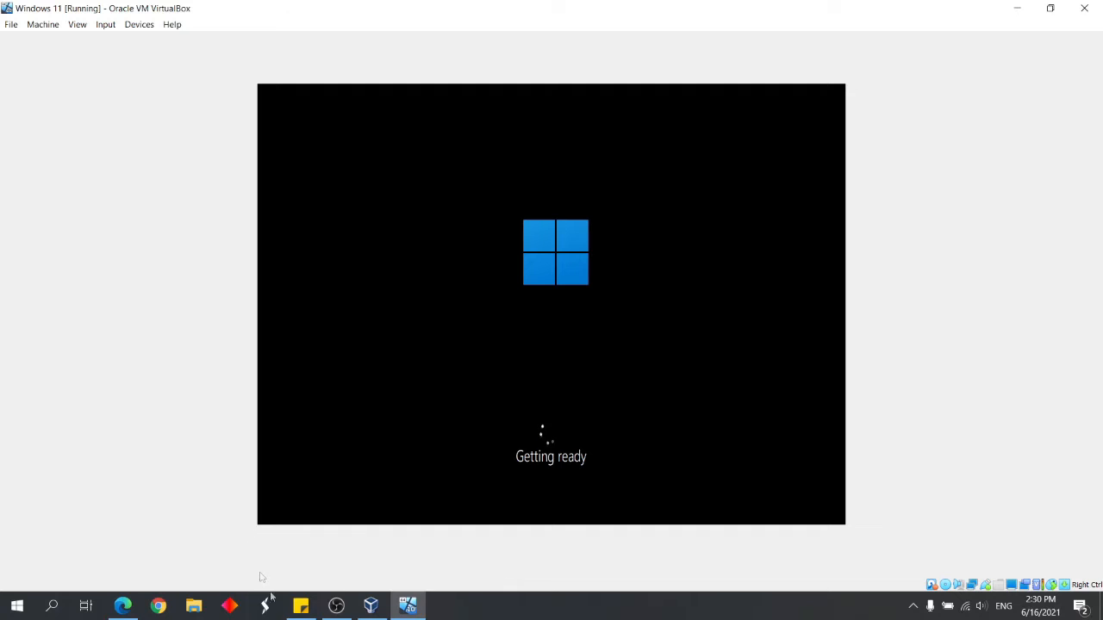
Step: Switch to OBS, mute the Mic/Aux audio source, and return to the virtual machine window
mouse_move(336, 603)
click(336, 606)
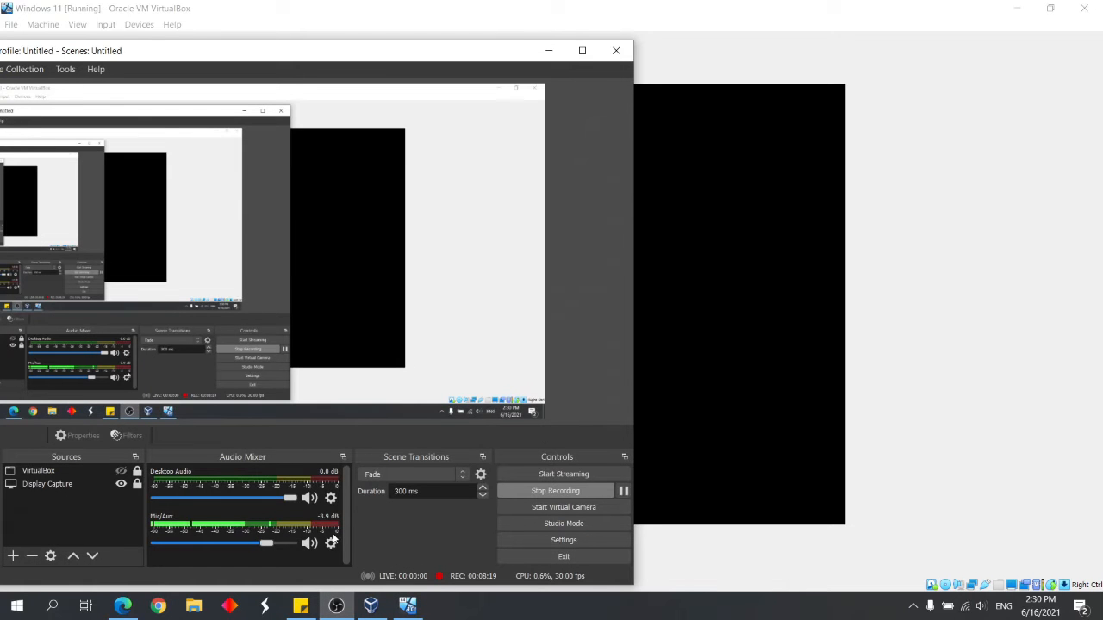
click(667, 569)
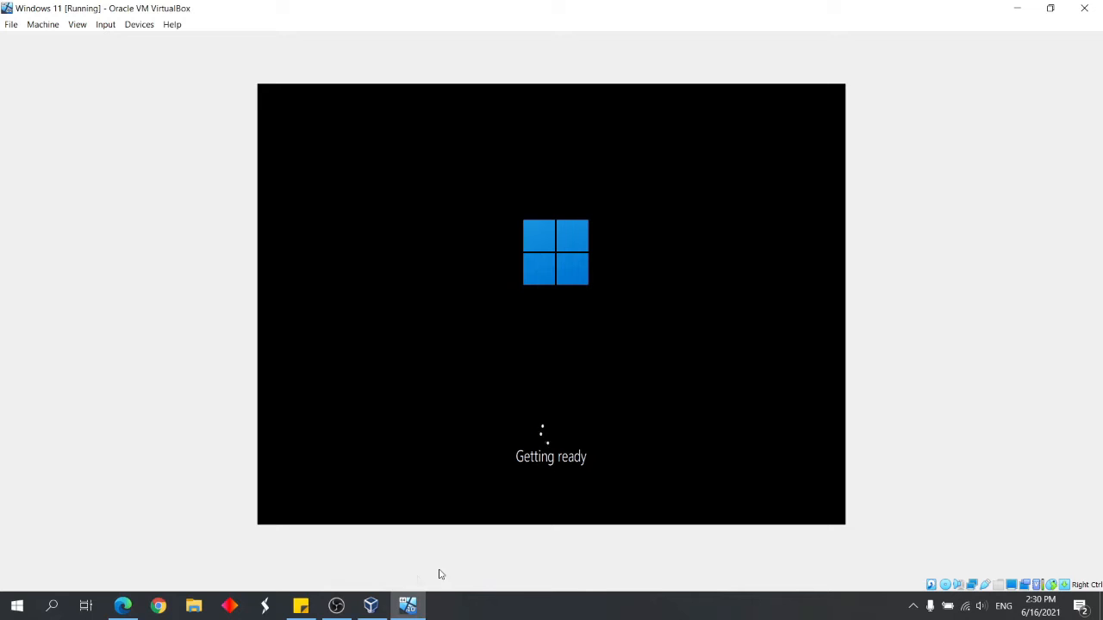
Step: Try to place the OBS window beside the Windows 11 virtual machine window by restoring and moving both
mouse_move(336, 607)
click(317, 578)
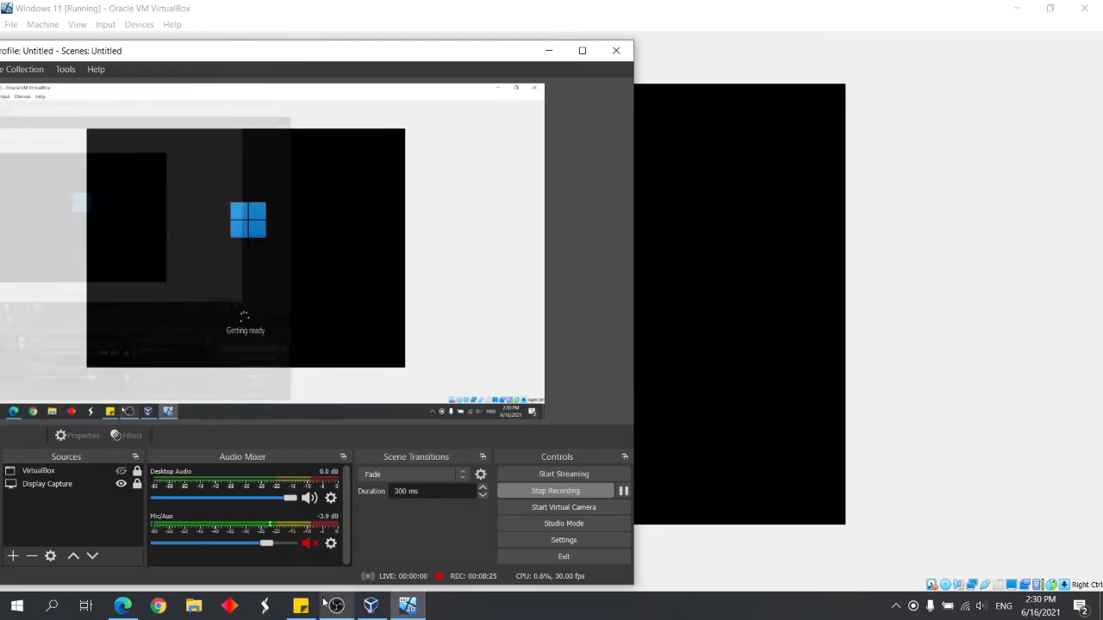
drag(313, 55, 69, 79)
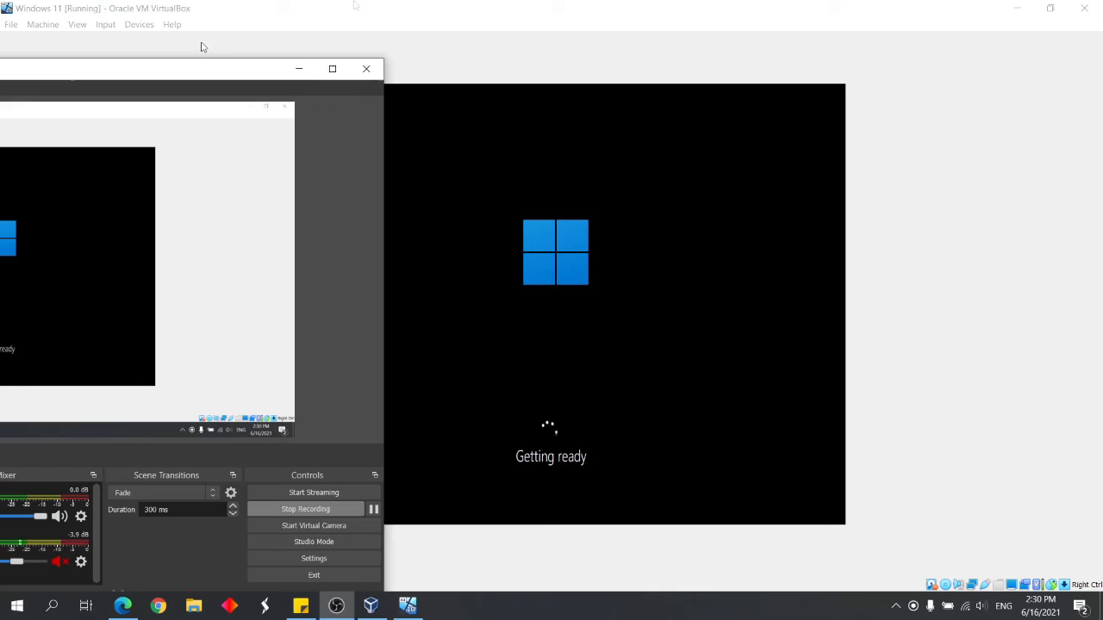
drag(454, 10, 758, 45)
drag(263, 74, 337, 40)
drag(534, 43, 591, 15)
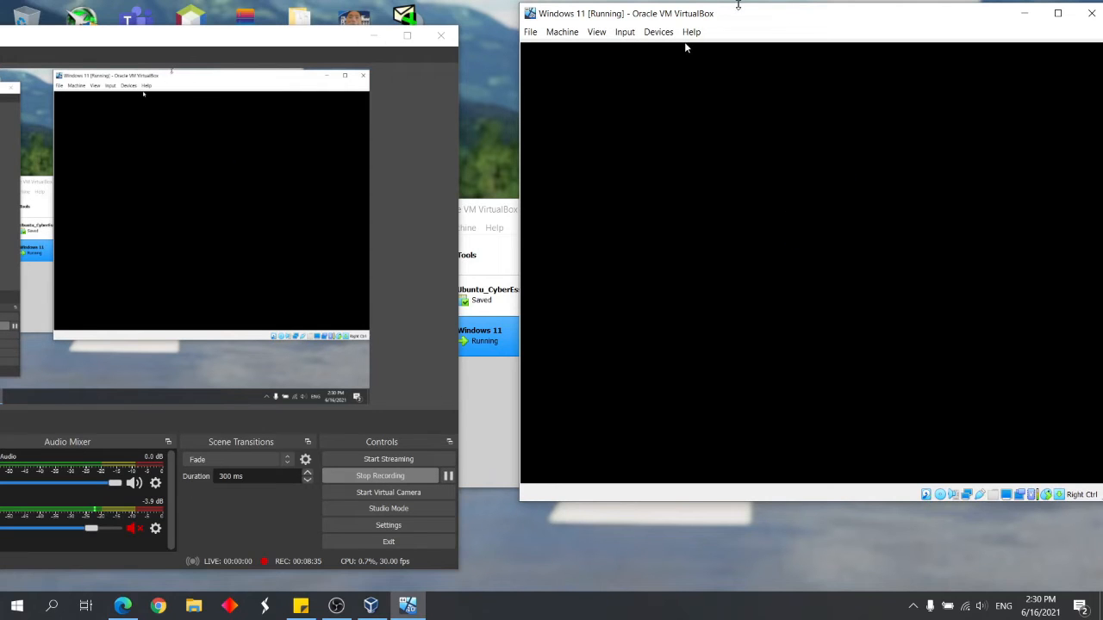
Step: Try to snap the virtual machine window and OBS side by side, and maximize the virtual machine window again
key(super+Right)
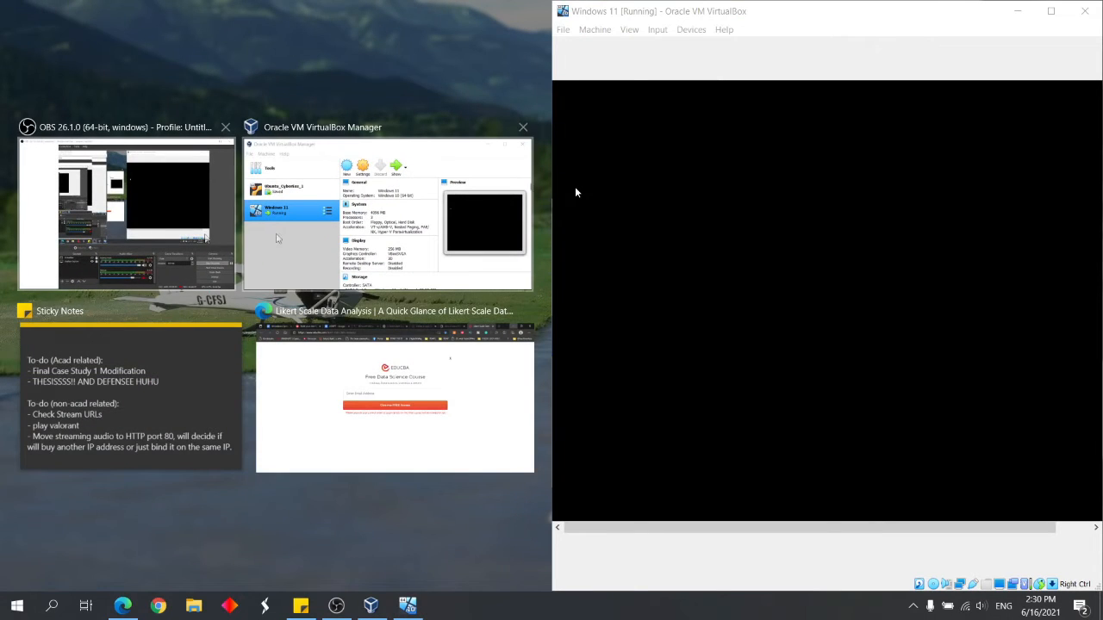
click(134, 228)
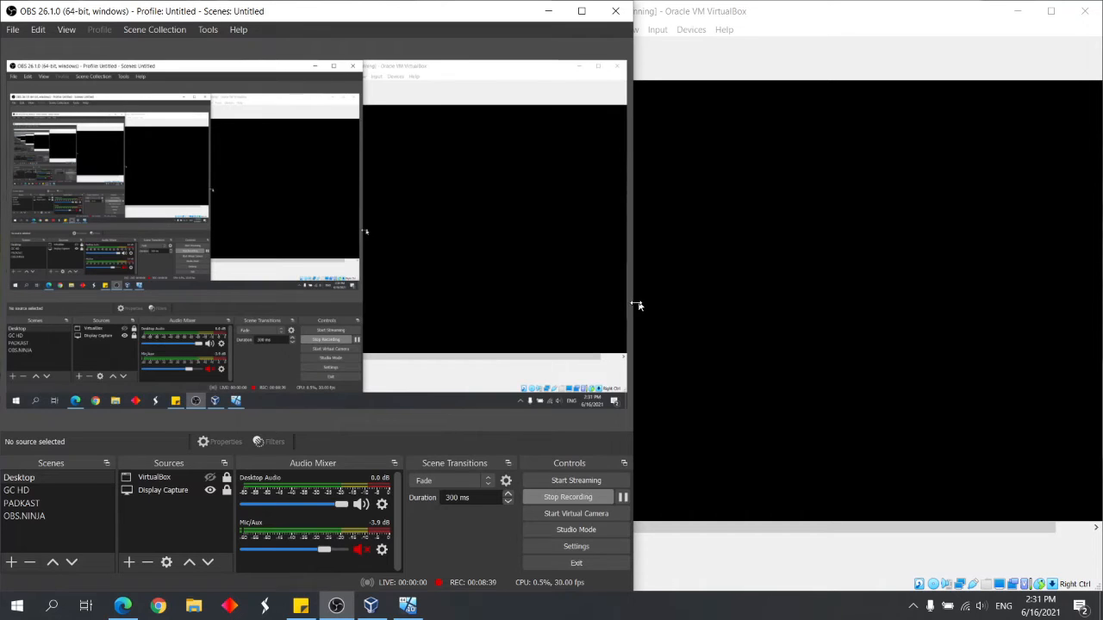
drag(633, 305, 624, 305)
click(690, 15)
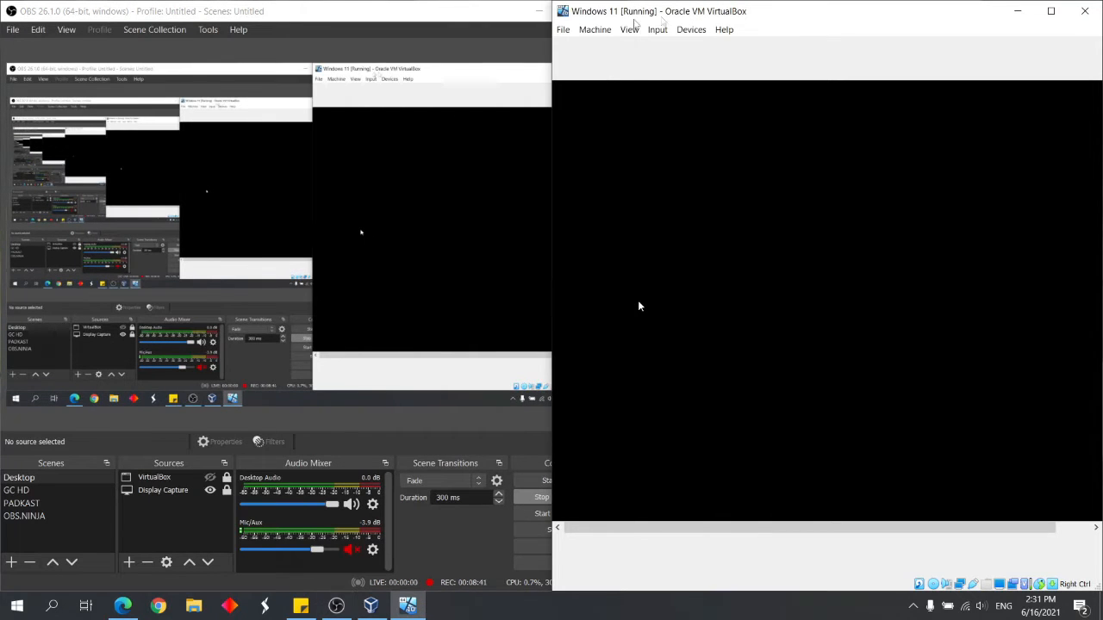
drag(463, 11, 318, 29)
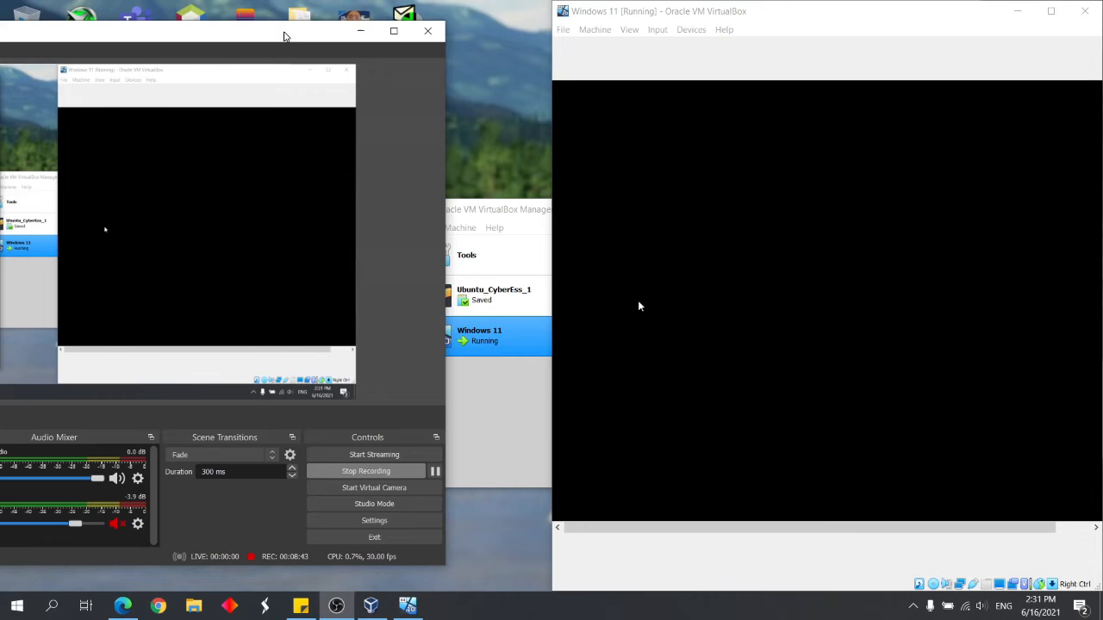
double_click(786, 11)
click(336, 607)
click(337, 606)
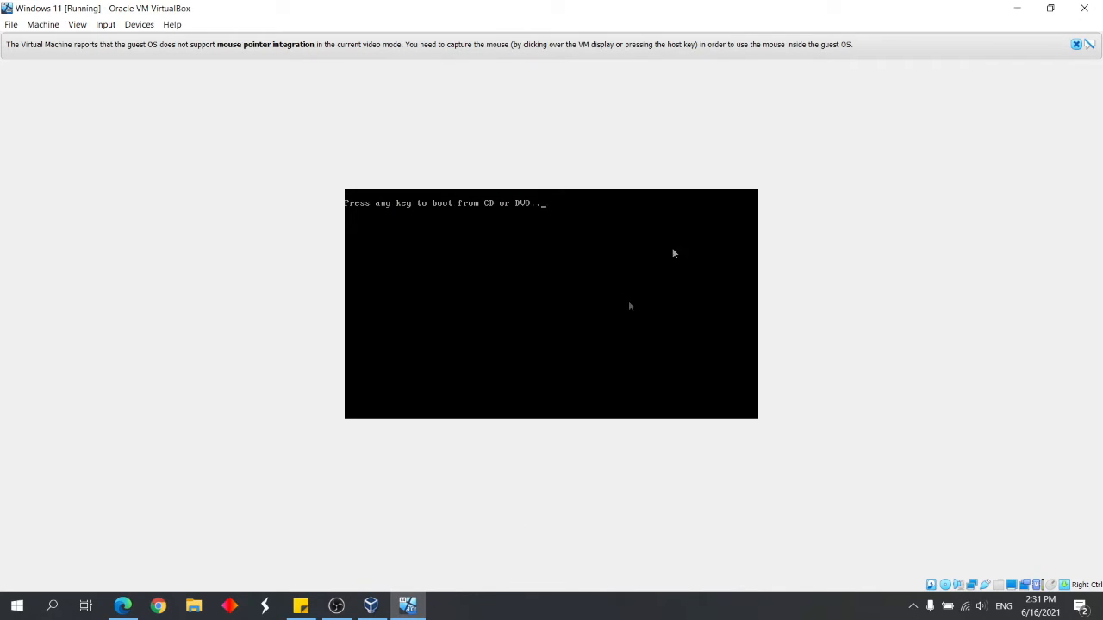
Step: Dismiss the mouse pointer integration notices while the virtual machine reboots from its hard disk
click(1077, 44)
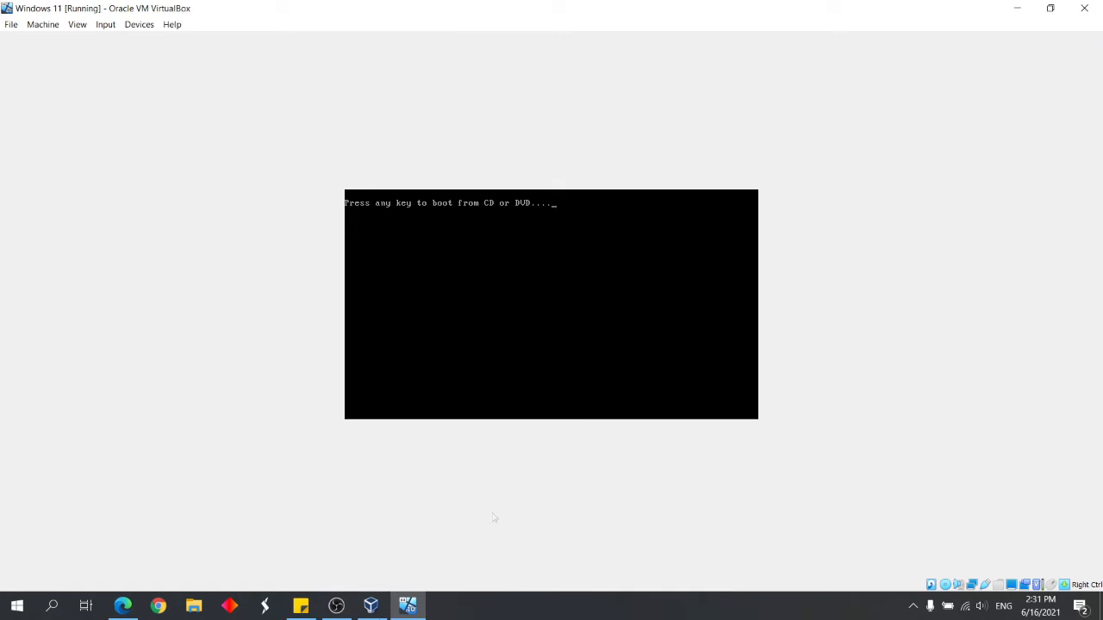
mouse_move(337, 608)
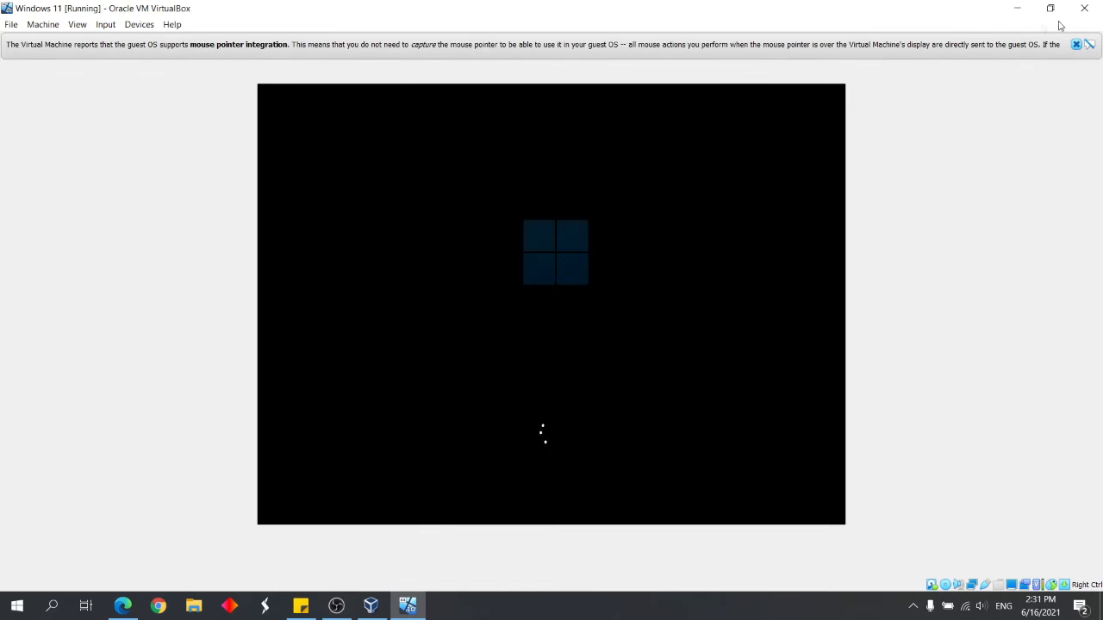
click(1076, 44)
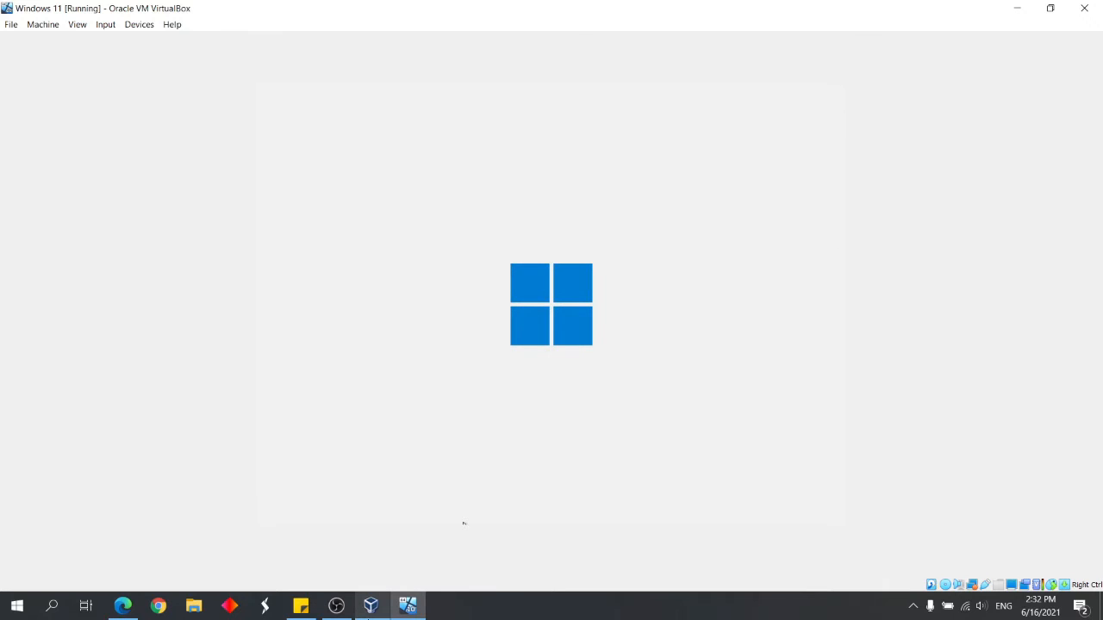
Step: Switch to OBS to unmute the Mic/Aux audio source and return to the virtual machine window
mouse_move(370, 612)
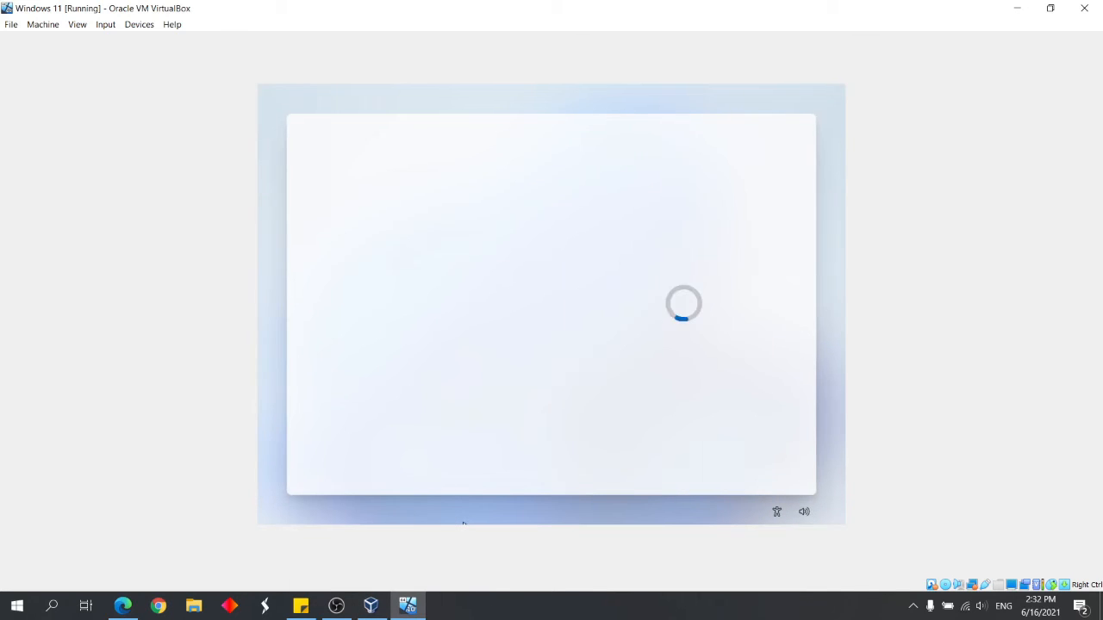
click(337, 606)
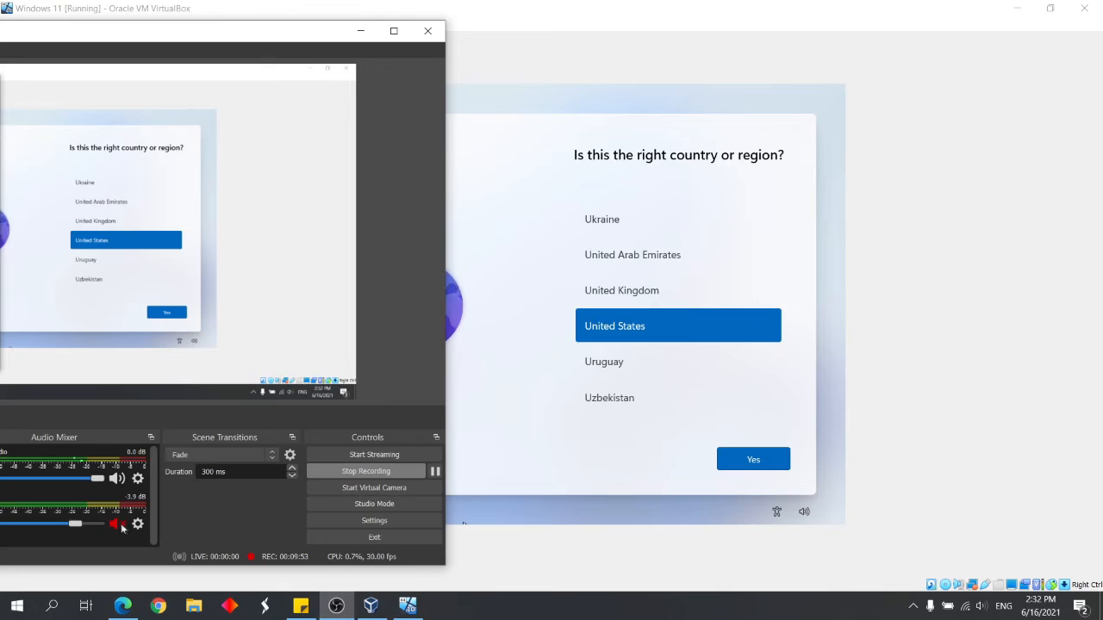
click(459, 552)
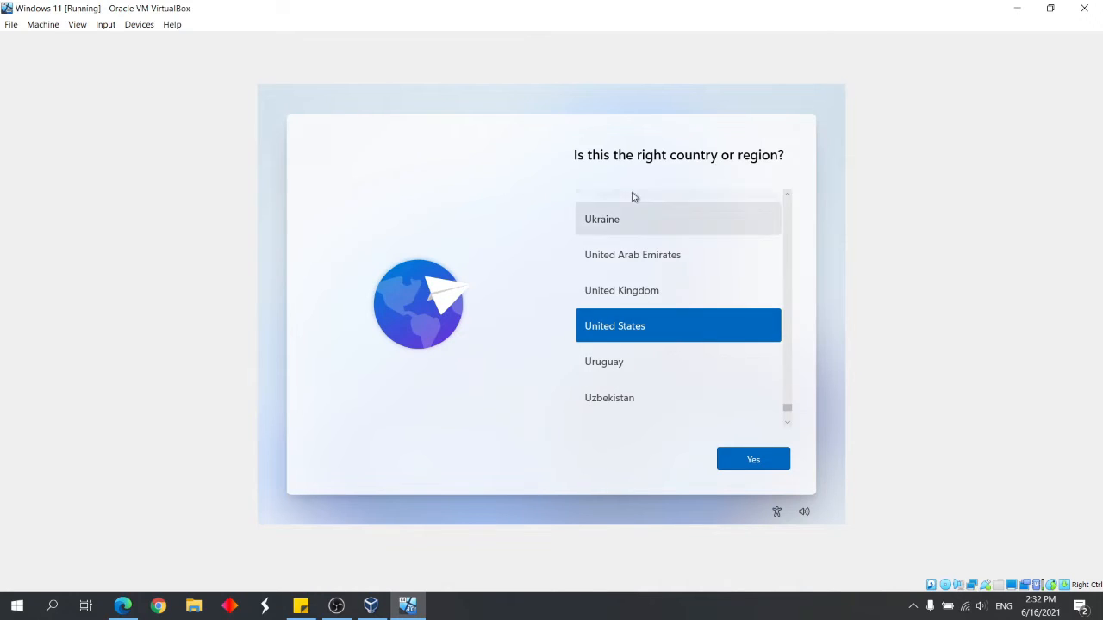
Step: Confirm United States as the region and US as the keyboard layout, skipping a second keyboard layout
click(753, 465)
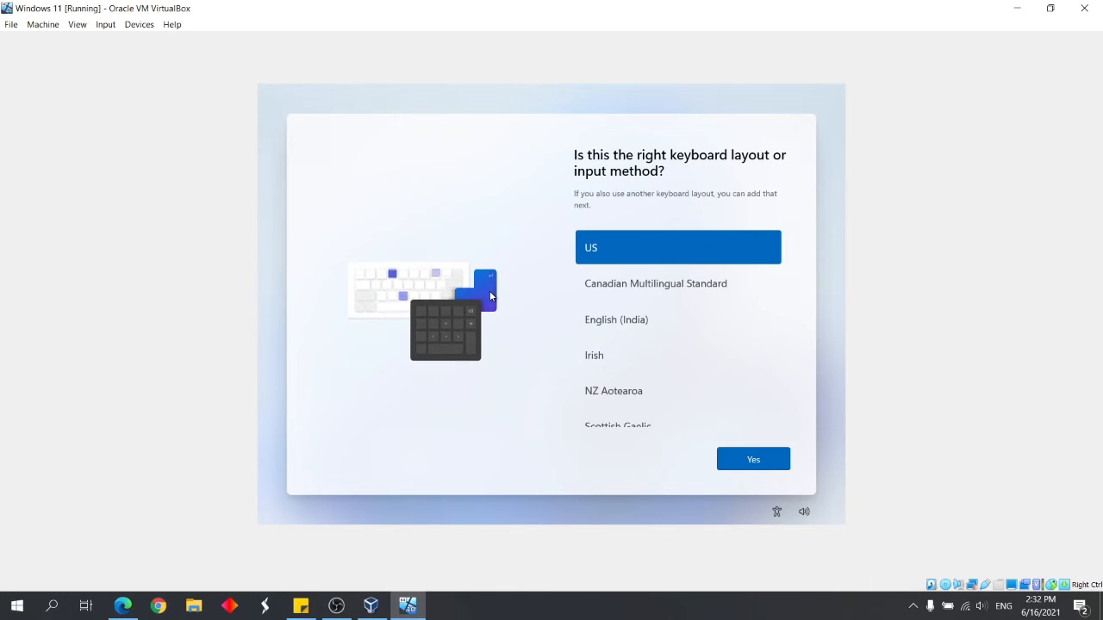
click(772, 466)
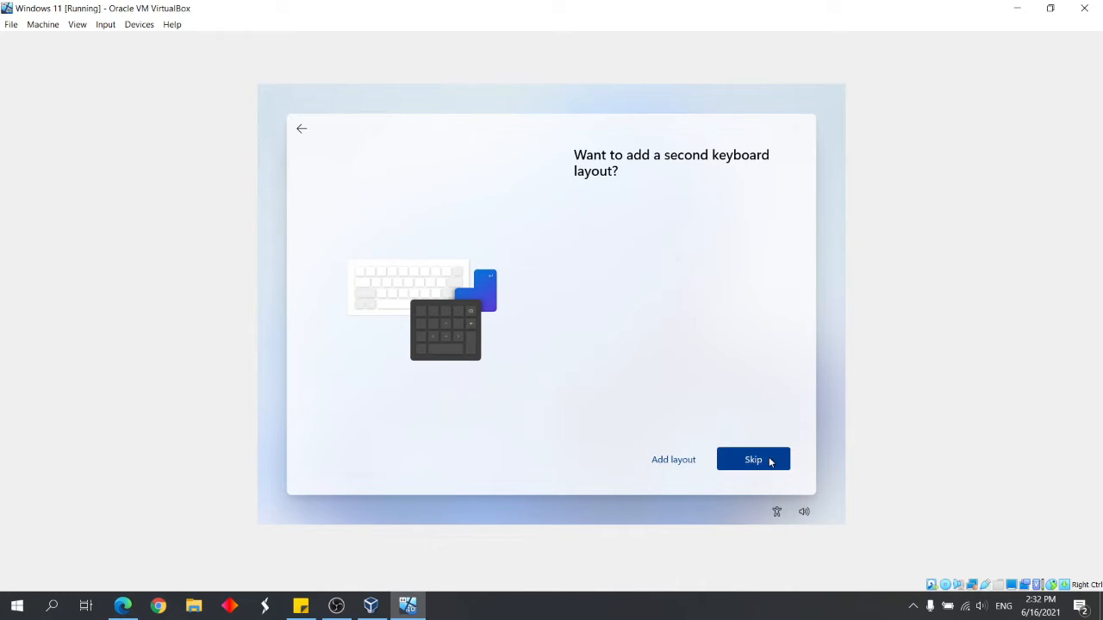
click(771, 463)
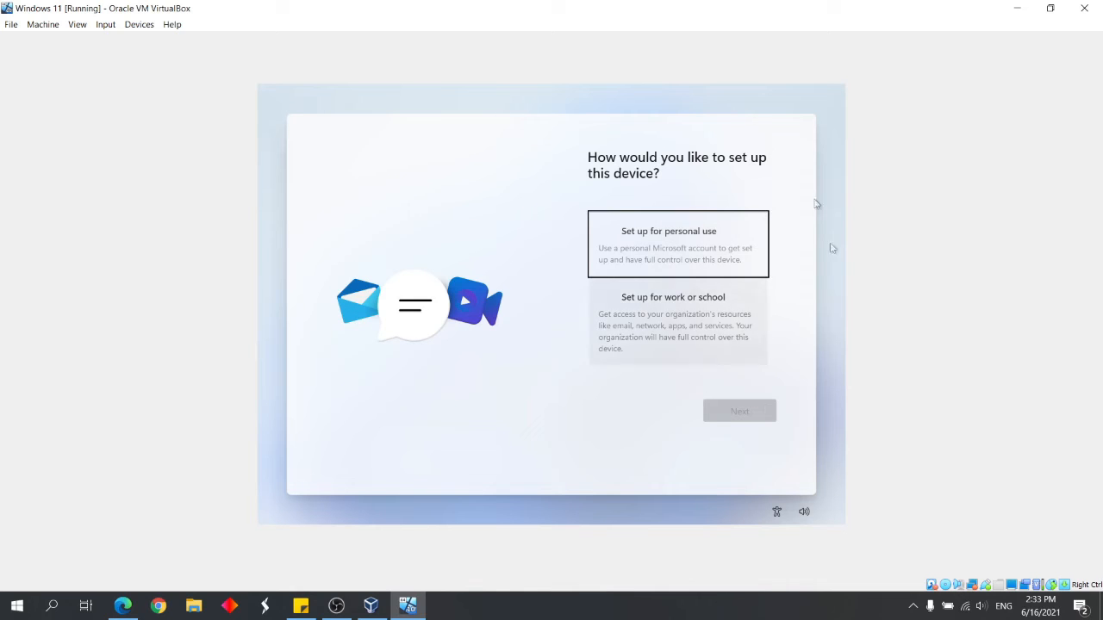
Step: Set up the device for personal use with an offline account and the limited experience
click(659, 234)
click(723, 418)
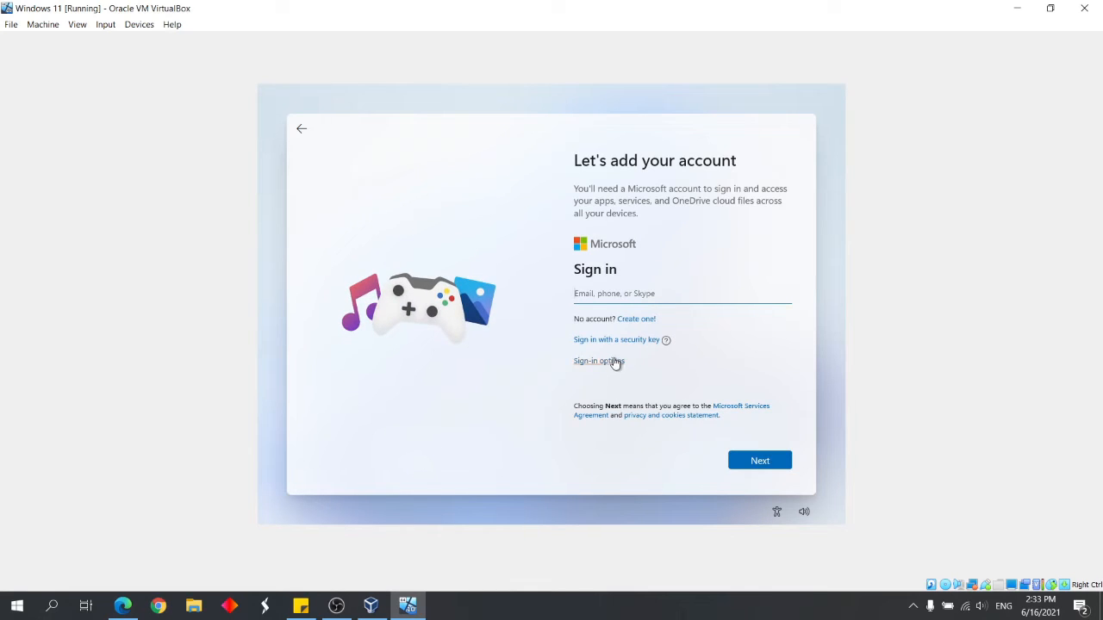
click(612, 362)
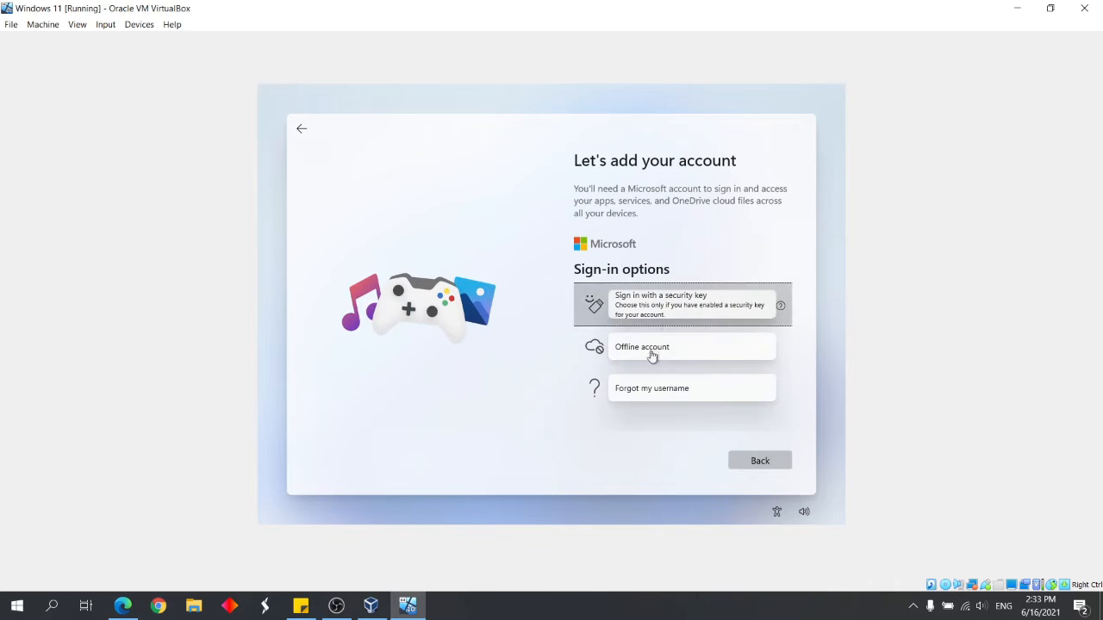
click(651, 362)
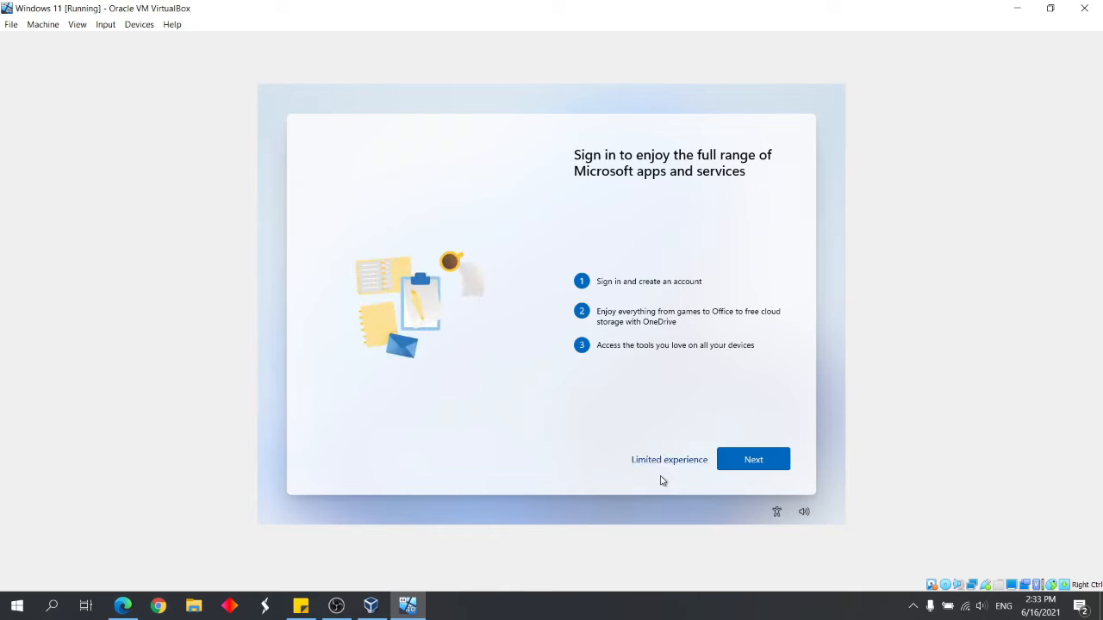
click(667, 461)
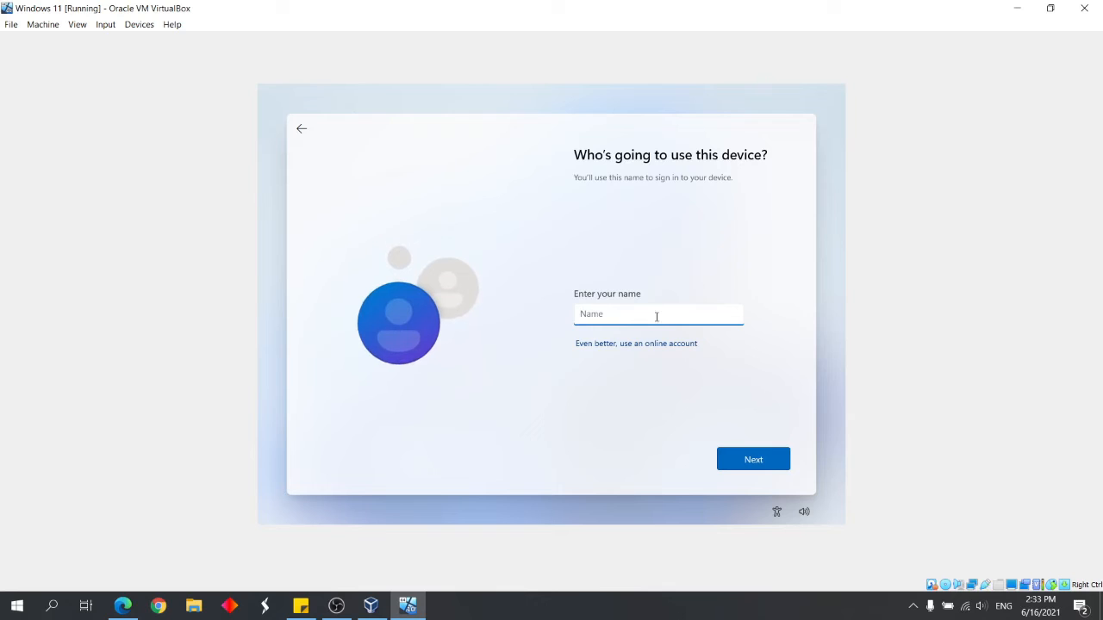
Step: Name the device's local user WIN11-TEST and continue without setting a password
text(WIN11-E)
key(BackSpace)
text(TEST)
click(737, 462)
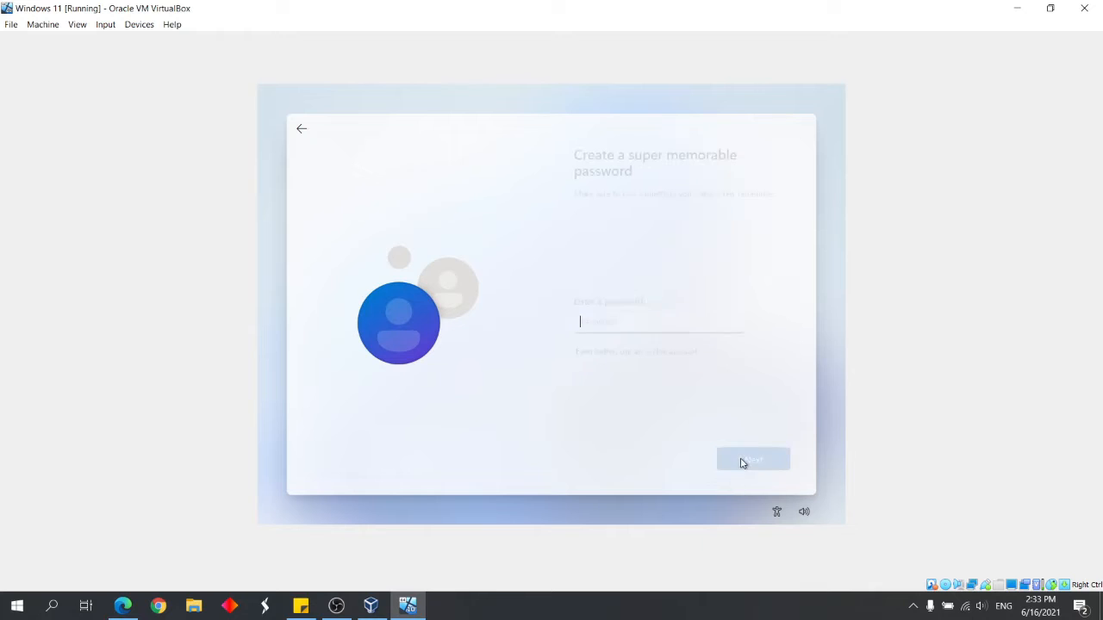
click(716, 455)
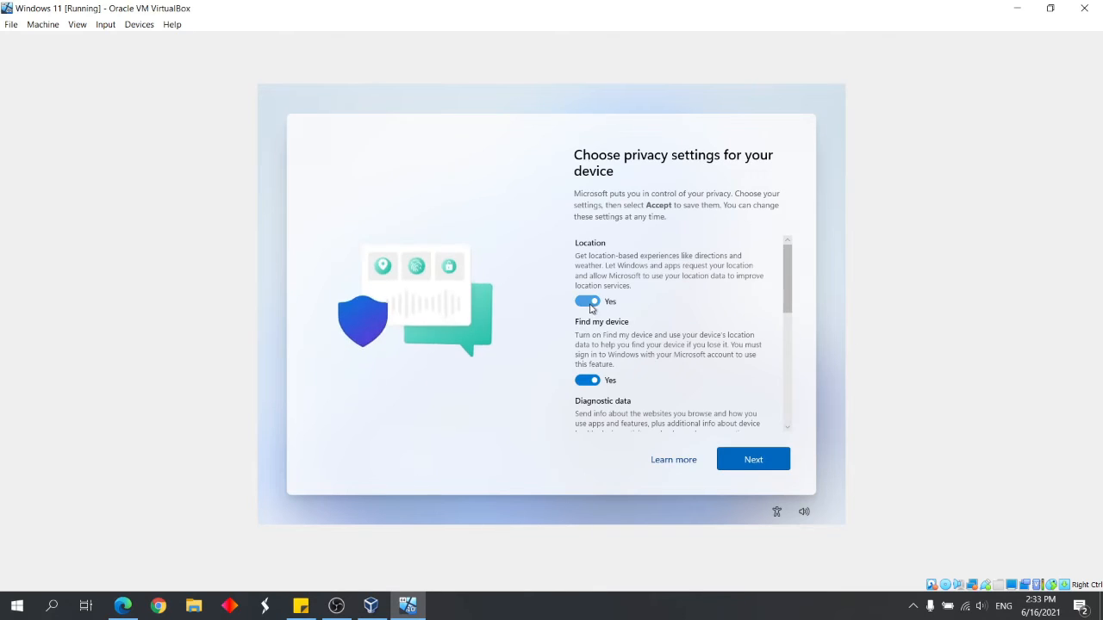
Step: Turn off every privacy option for the device, from Location and Find my device through the end of the list, and accept the settings
click(591, 302)
drag(788, 287, 787, 349)
click(587, 293)
click(587, 366)
drag(787, 310, 786, 376)
click(587, 254)
click(587, 333)
click(587, 382)
drag(785, 384, 786, 423)
click(736, 462)
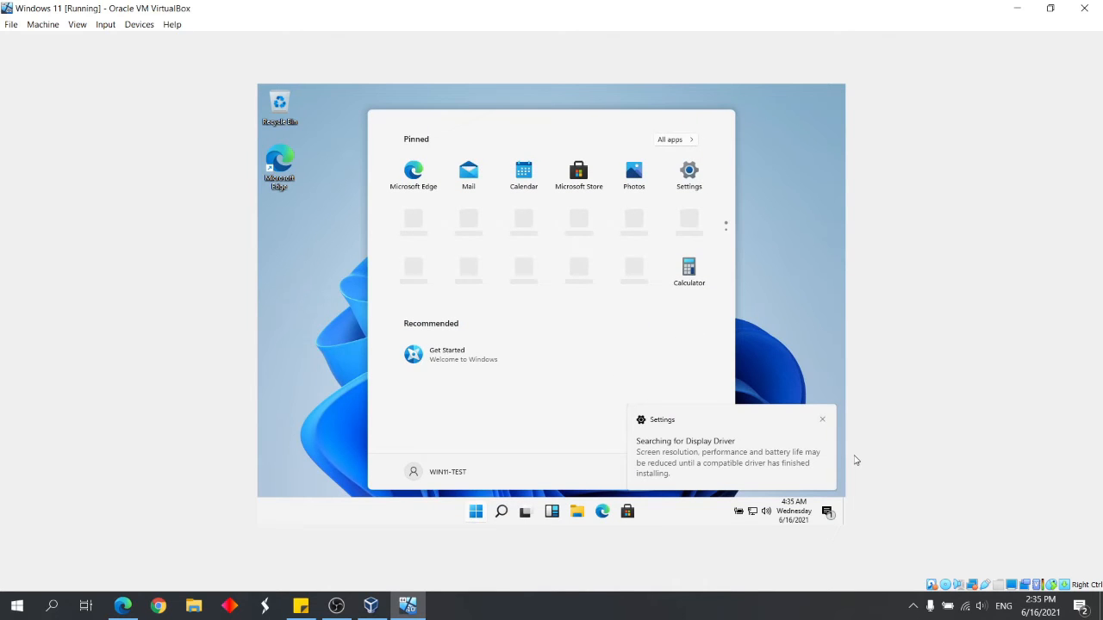
Step: Dismiss the display driver notification, run winver to check the installed Windows version and build, and close the About Windows dialog
click(823, 420)
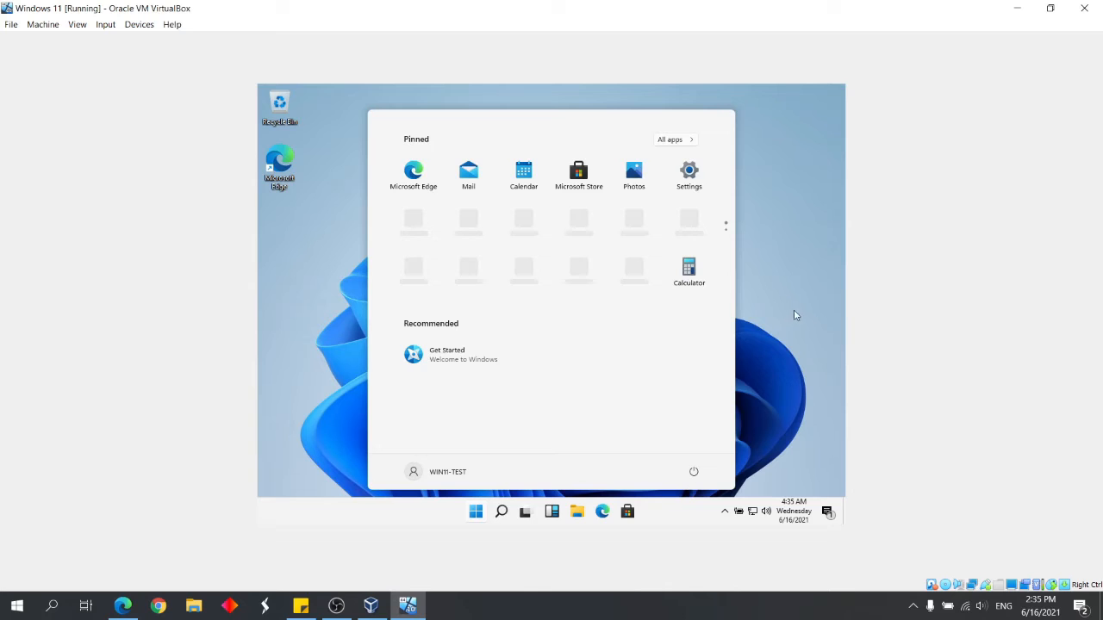
click(502, 511)
text(winver)
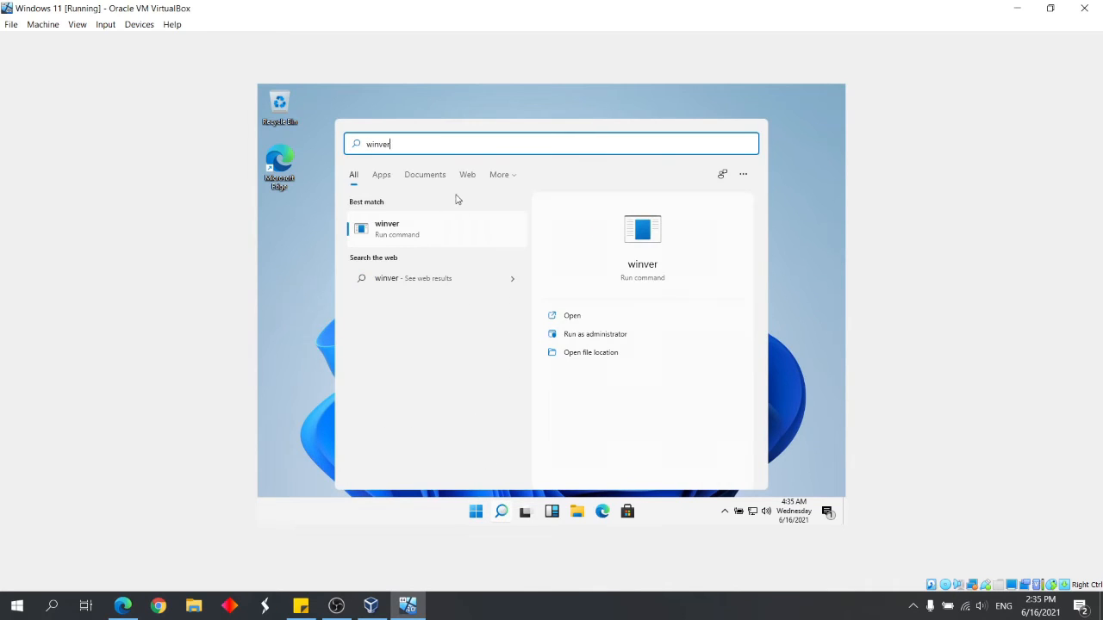
click(451, 224)
drag(444, 104, 567, 163)
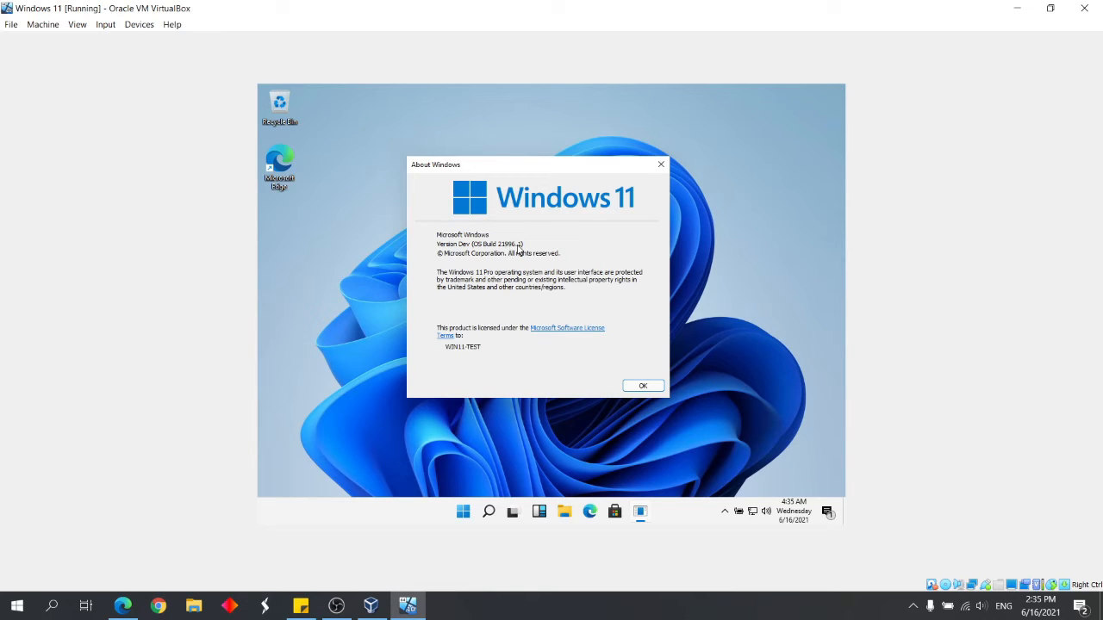
key(super)
click(537, 244)
click(661, 170)
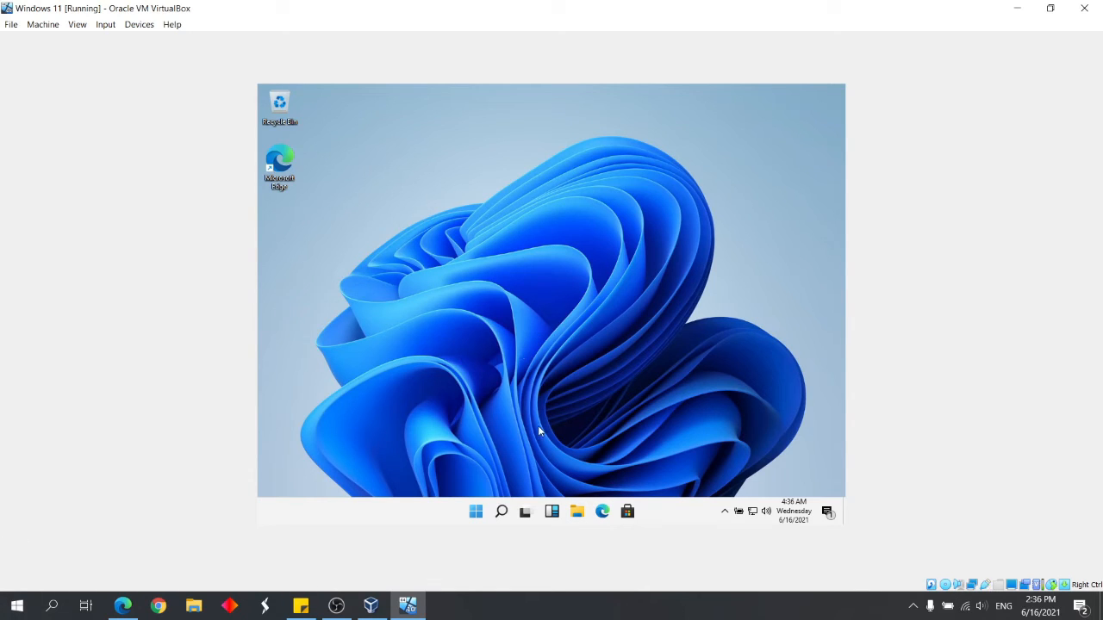
Step: Open the virtual machine's Start menu and look through its pages of pinned apps
click(479, 520)
click(483, 515)
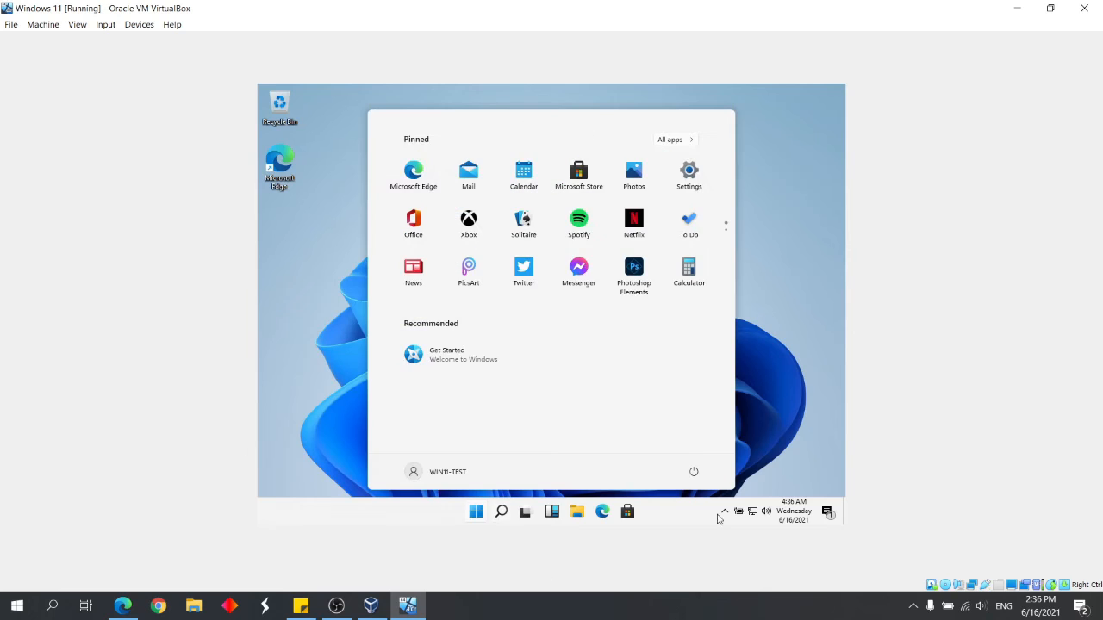
click(766, 448)
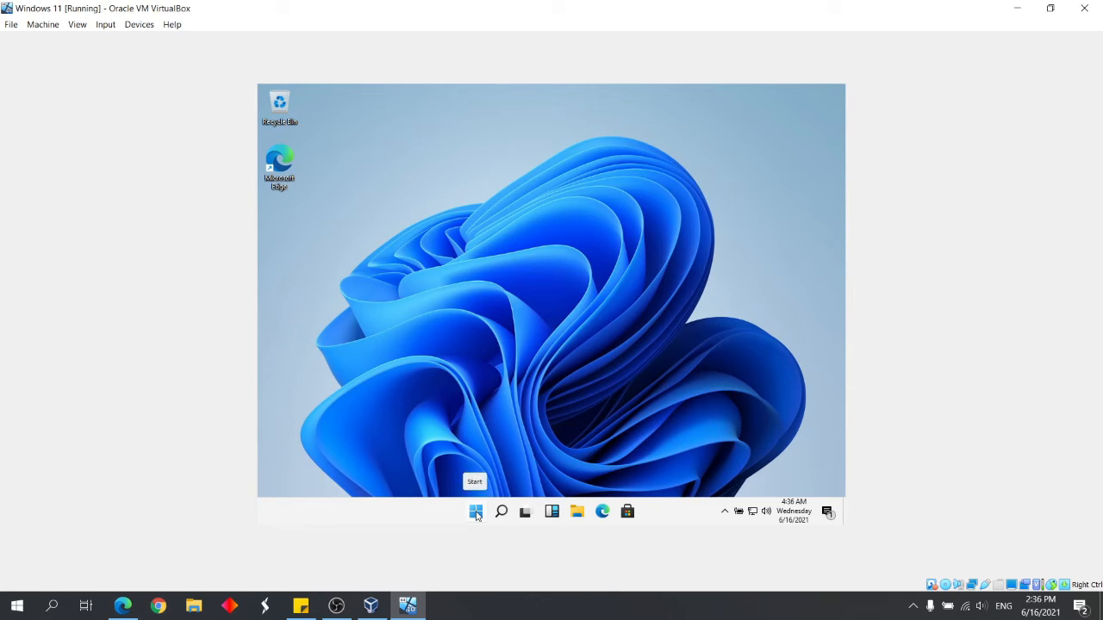
click(476, 514)
click(475, 513)
click(476, 514)
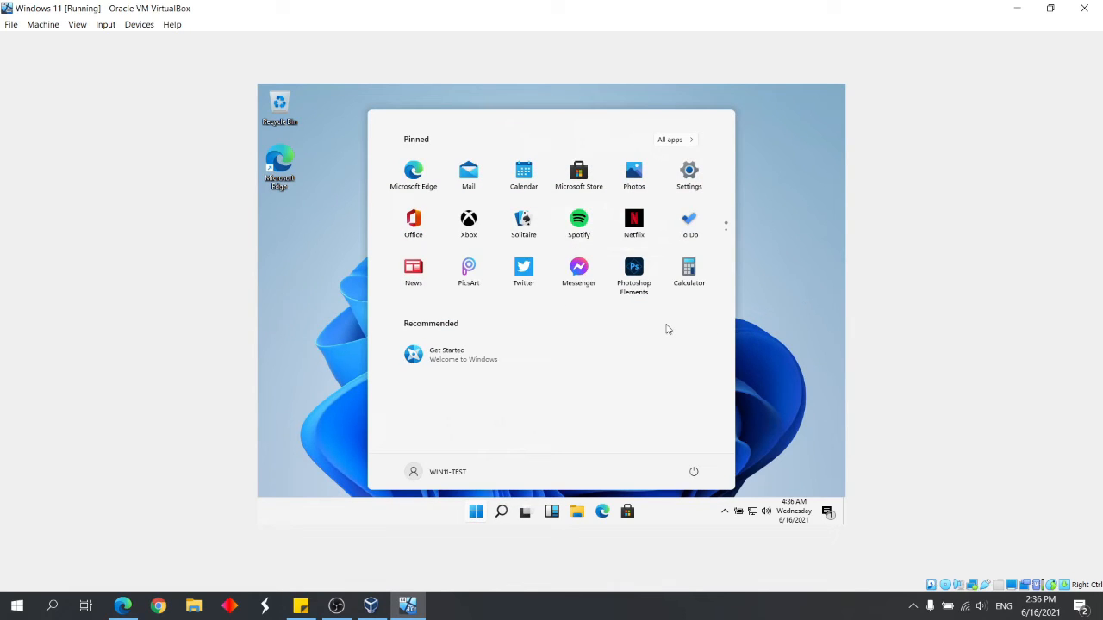
scroll(698, 255, down, 1)
scroll(698, 253, up, 1)
Step: Open the recommended Get Started app, page through its introduction screens to the last one, and close it
click(450, 360)
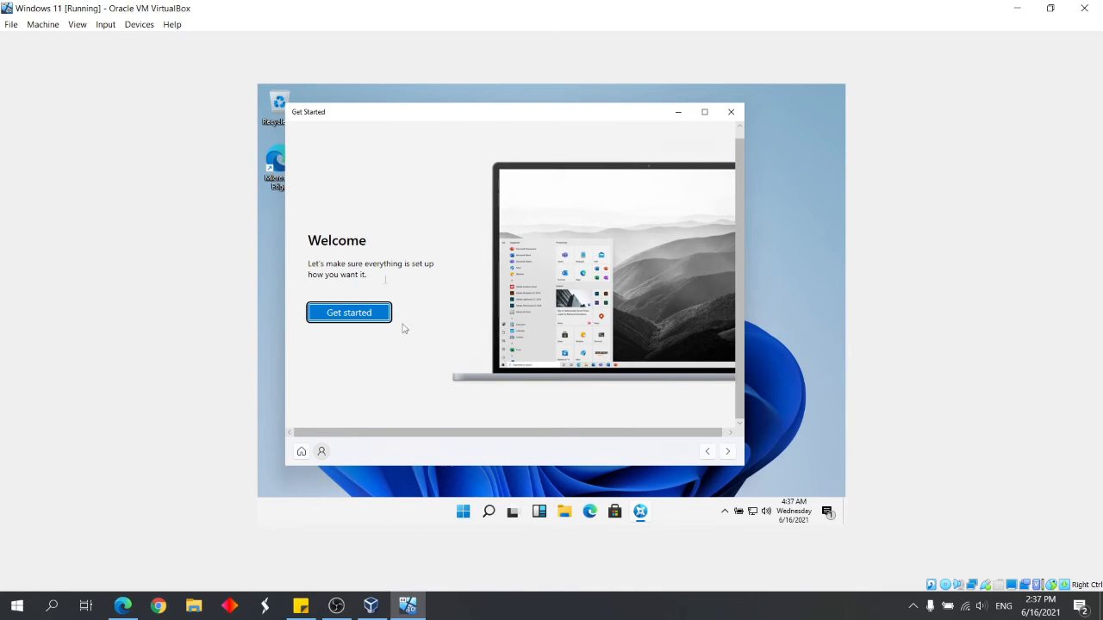
click(729, 453)
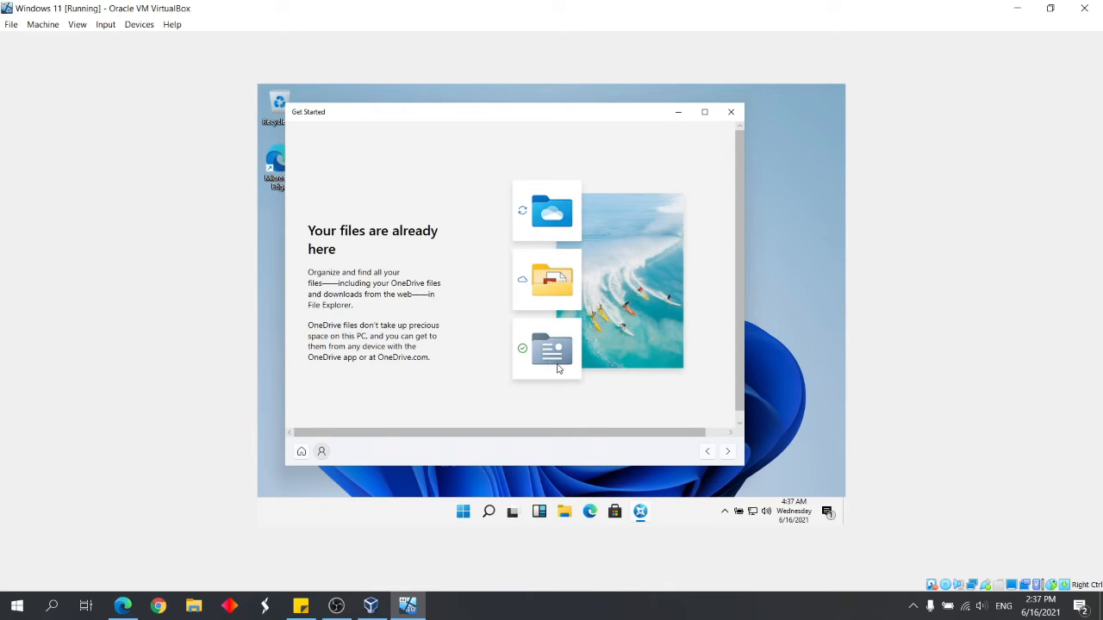
click(726, 450)
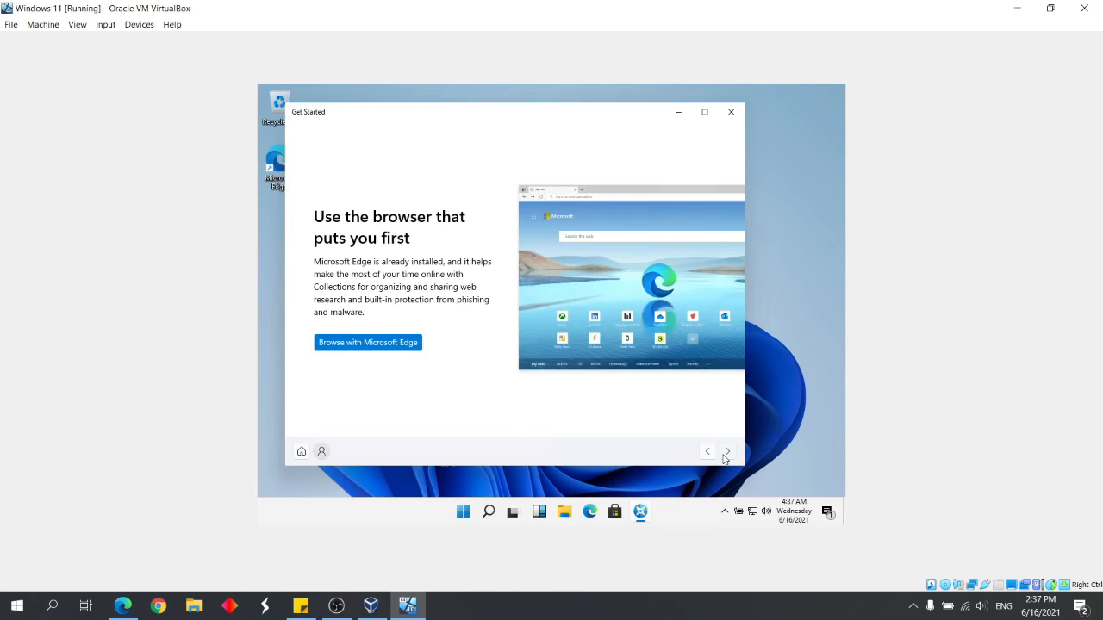
click(727, 452)
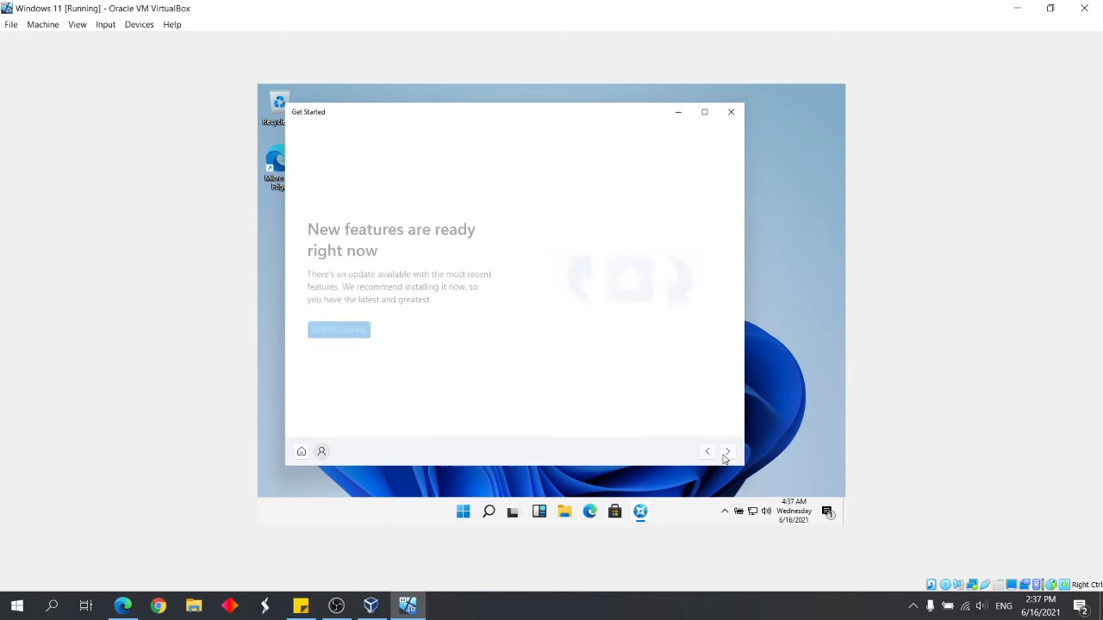
click(727, 451)
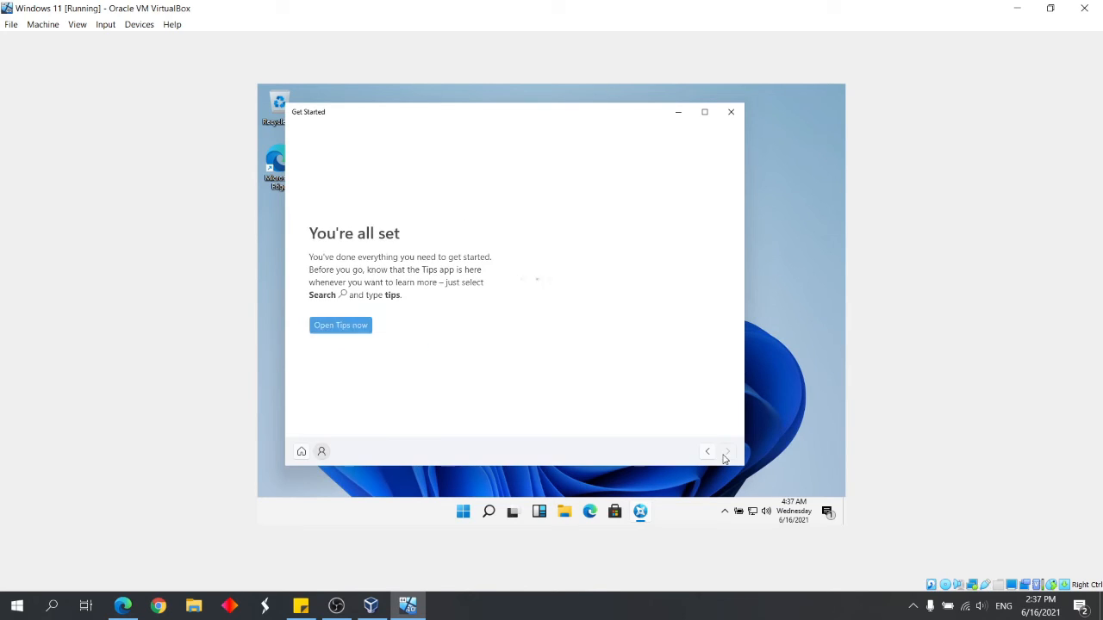
click(732, 113)
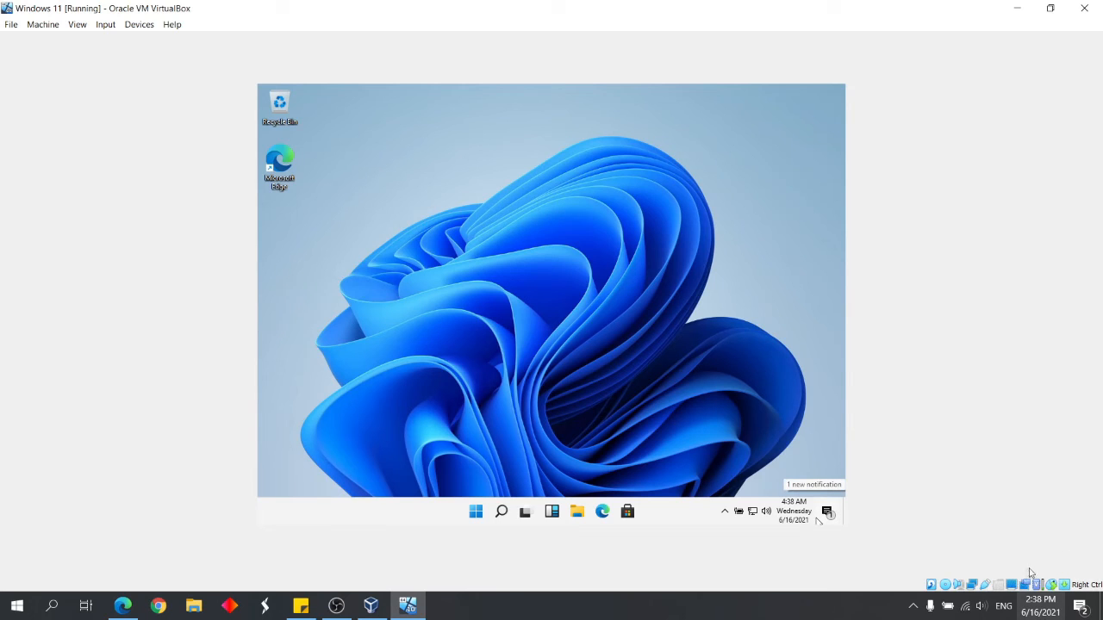
Step: Inspect the virtual machine's battery, network and speaker volume flyouts, comparing the network one with the host's
mouse_move(1041, 612)
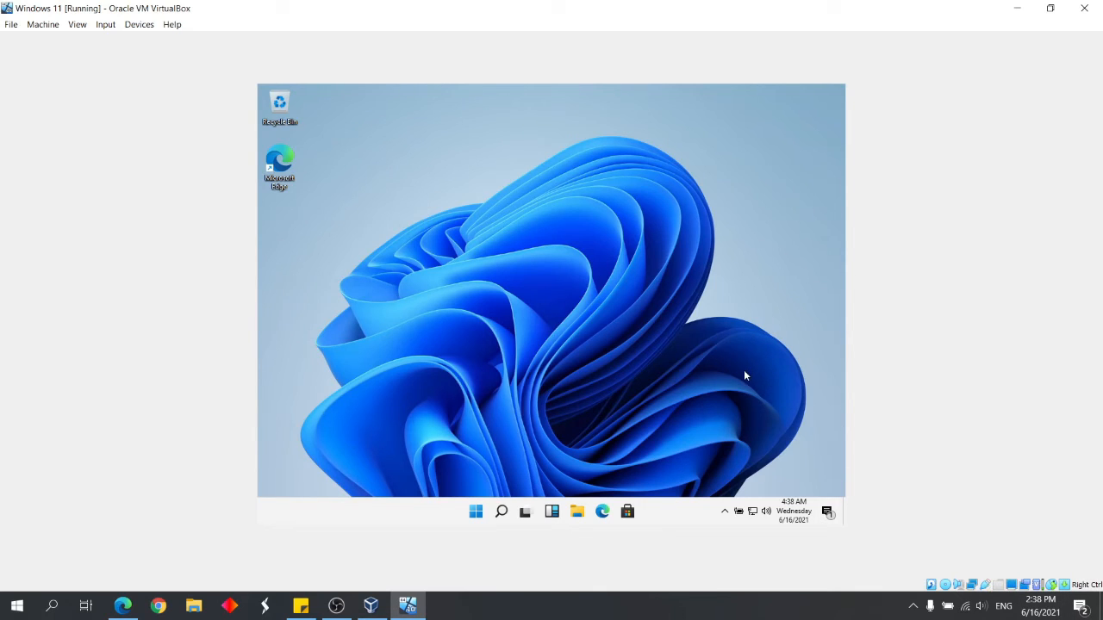
click(739, 514)
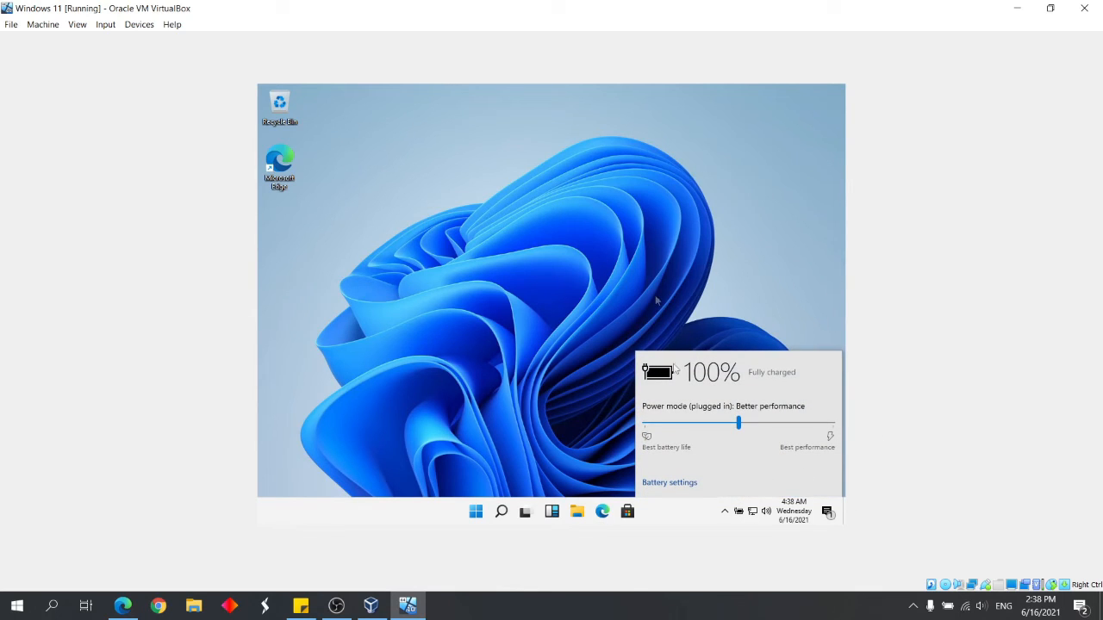
click(753, 513)
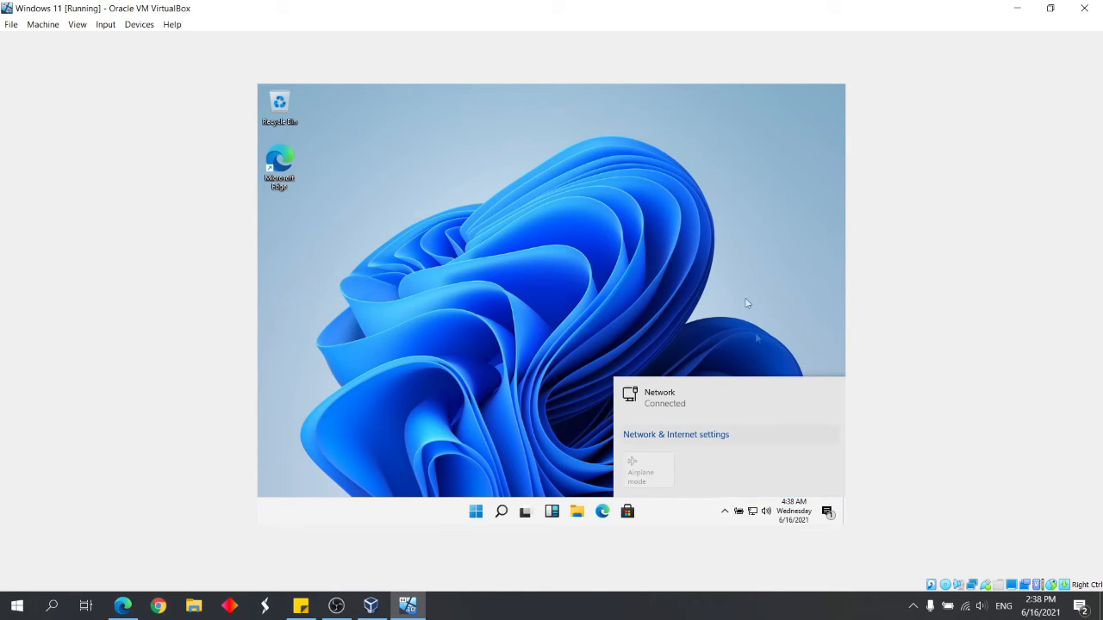
click(535, 297)
click(755, 512)
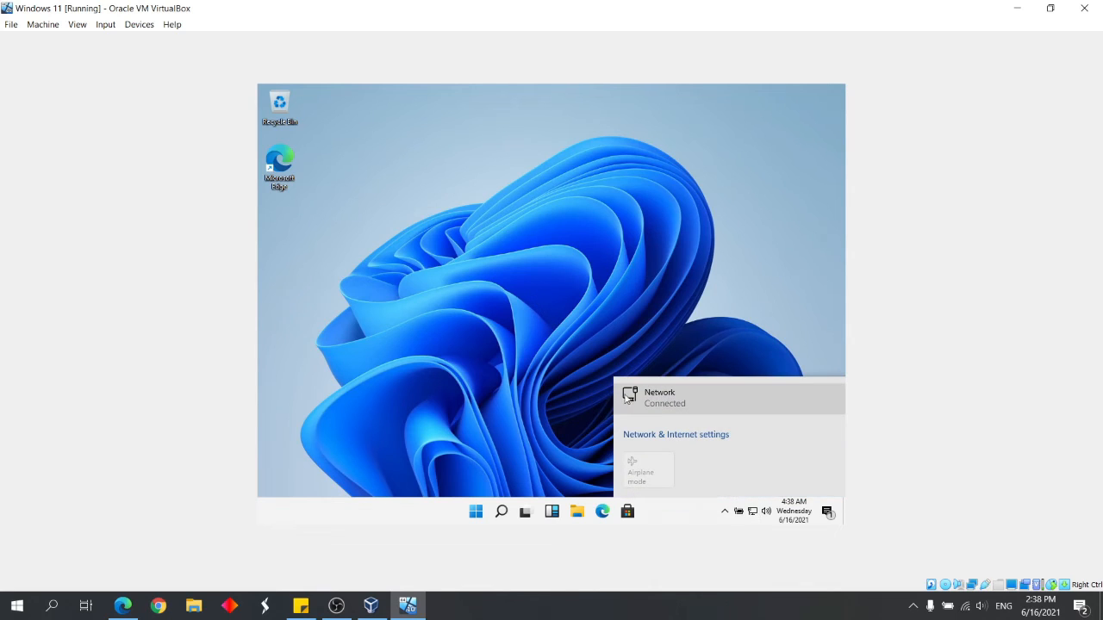
click(965, 606)
click(676, 205)
click(770, 511)
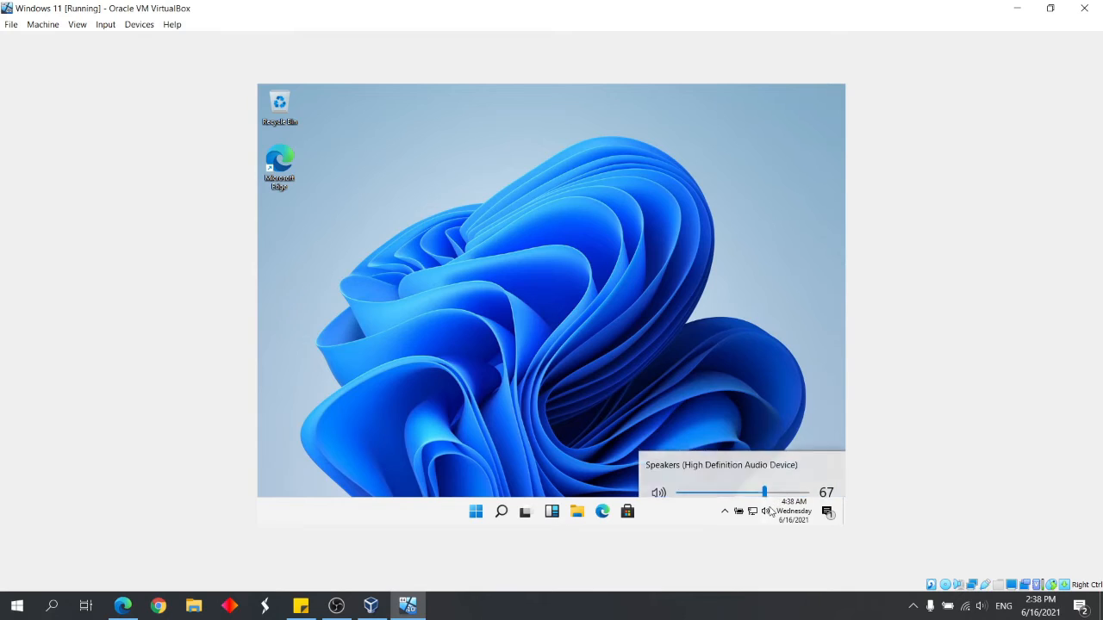
click(492, 456)
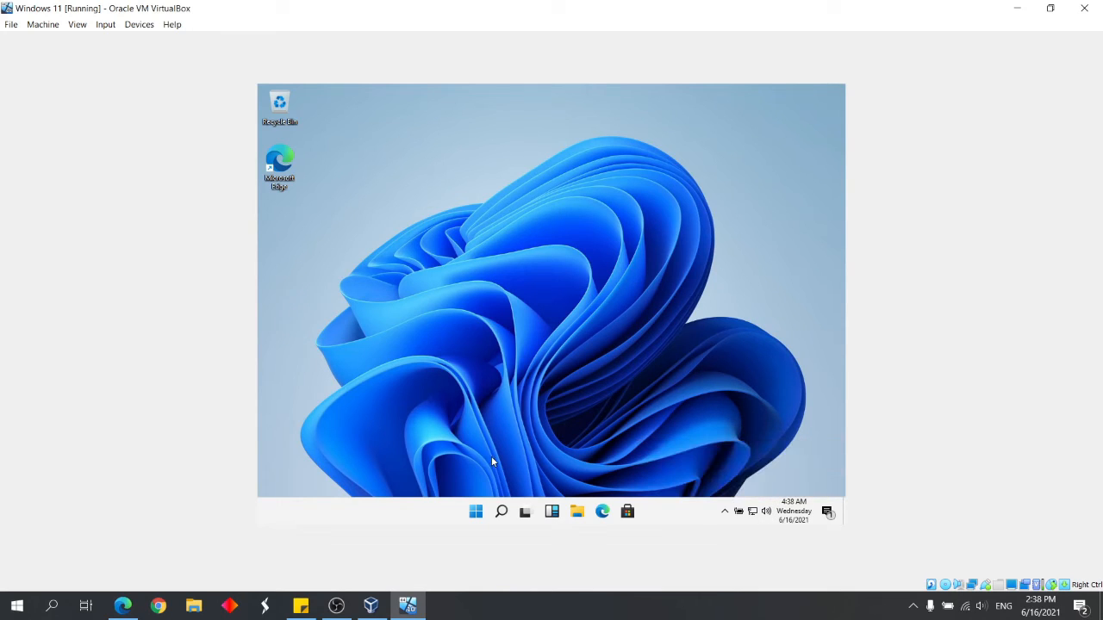
Step: Open File Explorer in the virtual machine and examine the redesigned Quick access folder icons, comparing with the host's Start menu
click(476, 512)
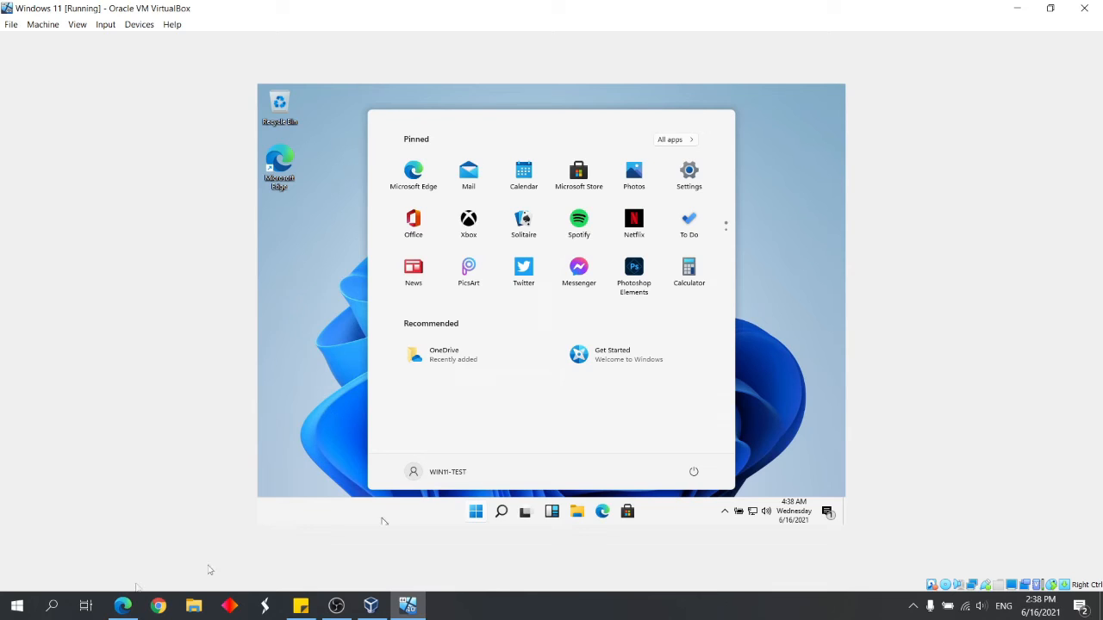
click(578, 515)
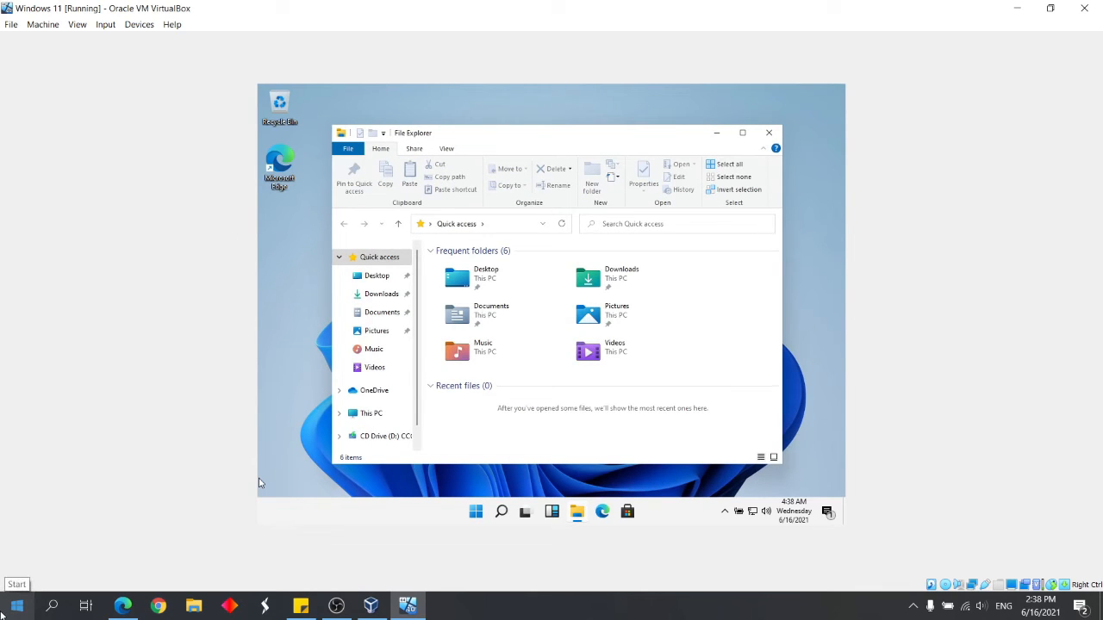
click(2, 614)
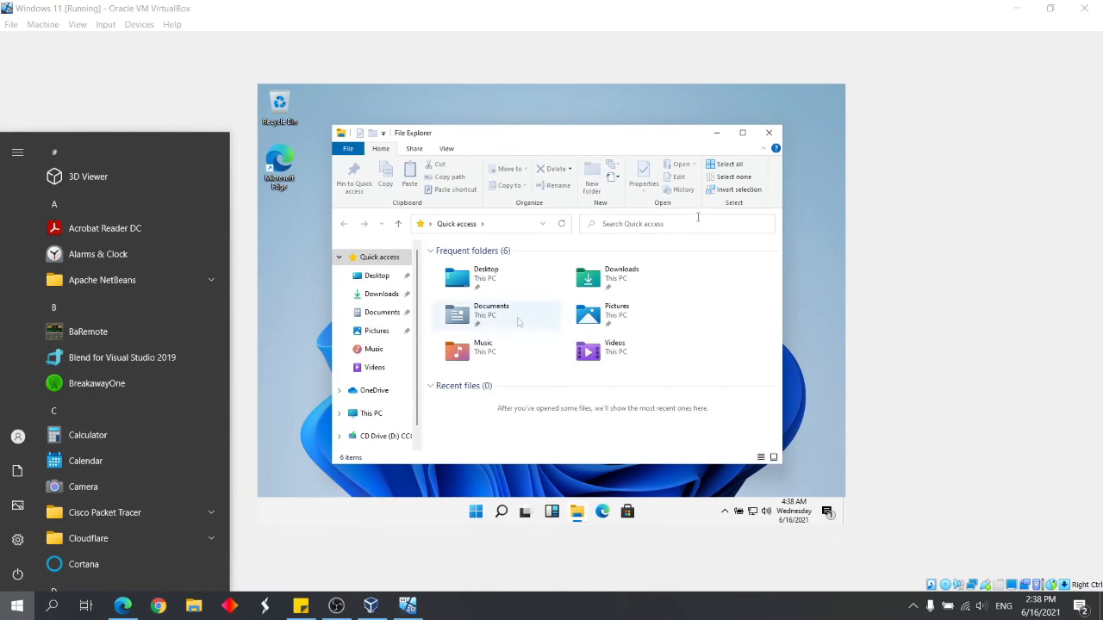
click(716, 315)
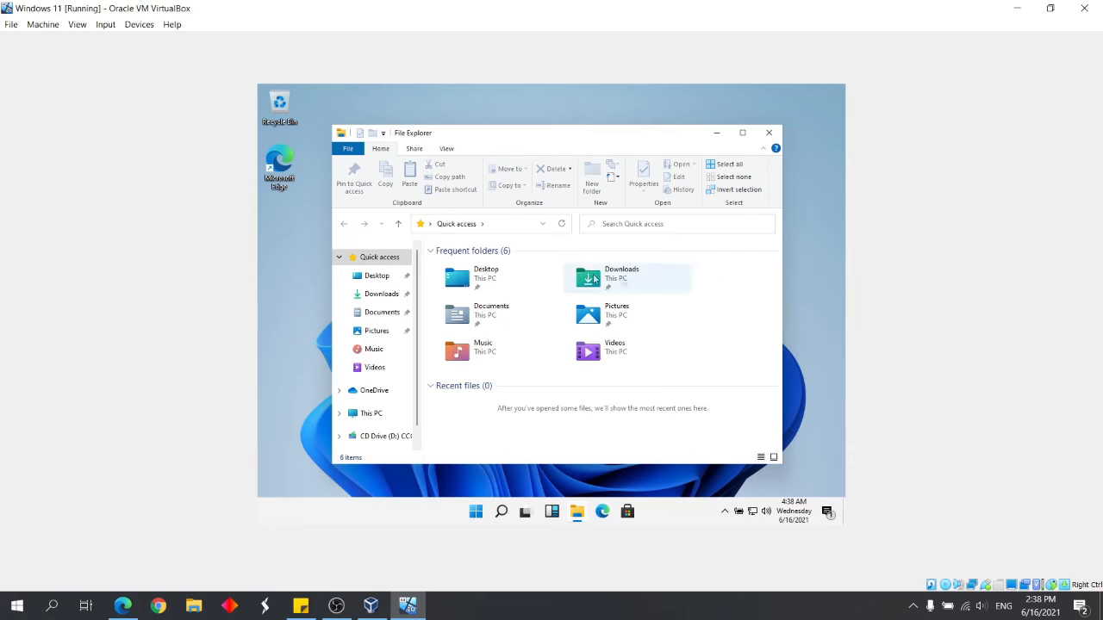
click(455, 288)
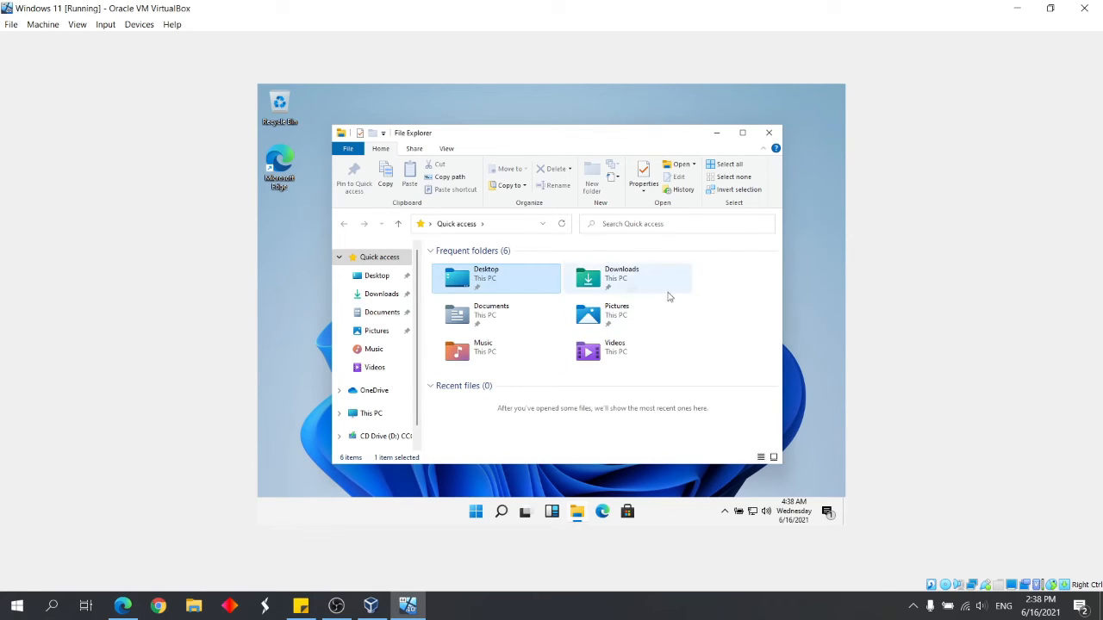
drag(714, 295, 538, 358)
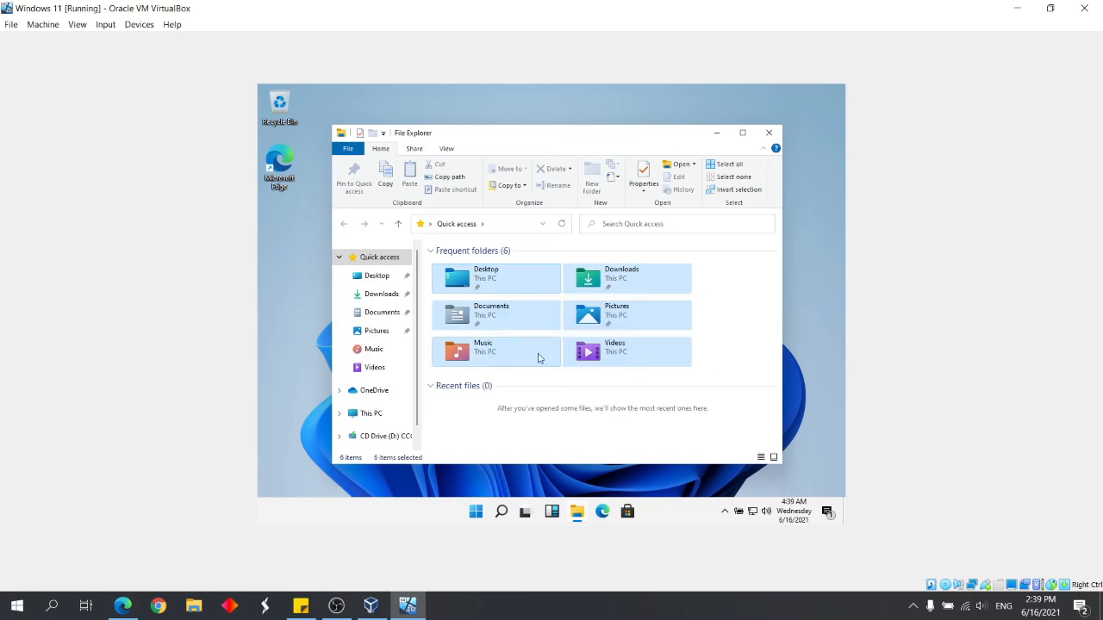
click(724, 332)
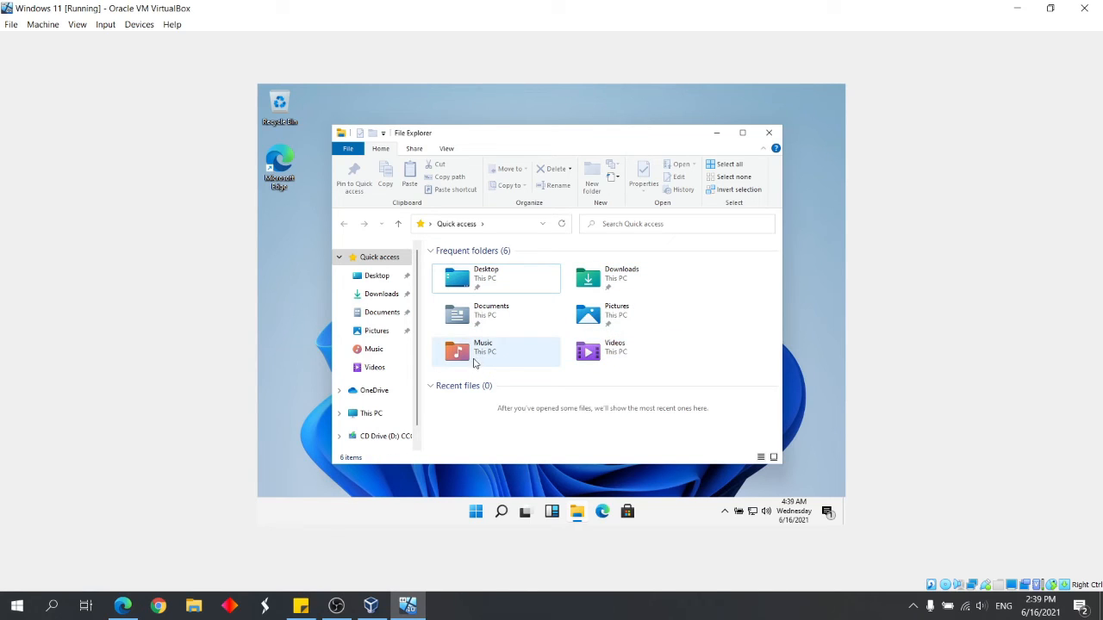
Step: View the folders and drives in This PC, select Local Disk (C:), and close File Explorer
click(370, 417)
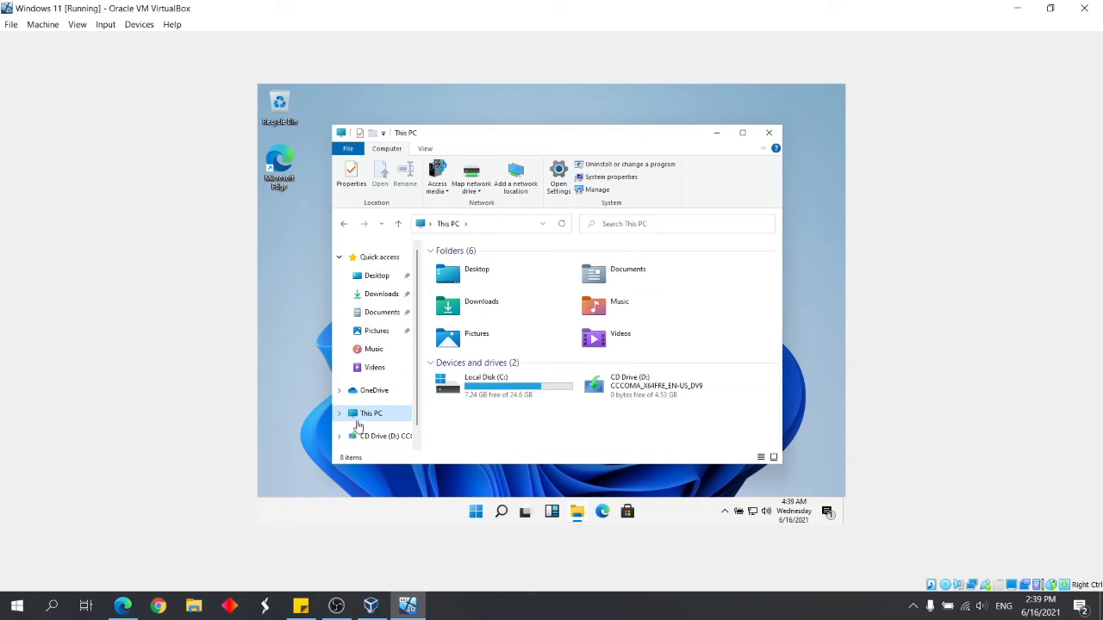
click(450, 386)
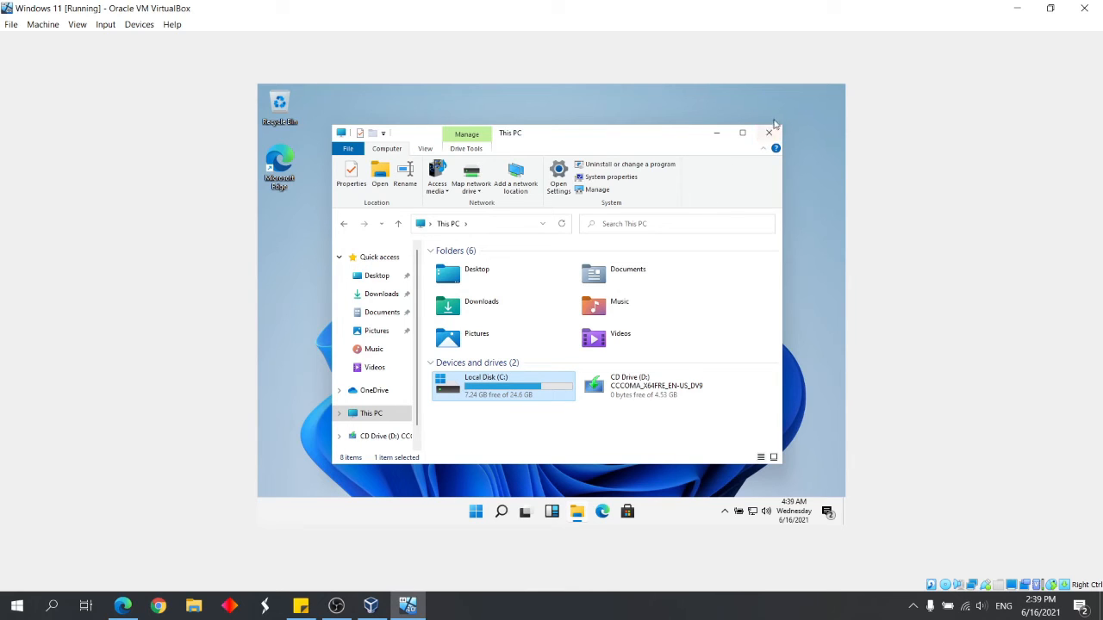
click(770, 134)
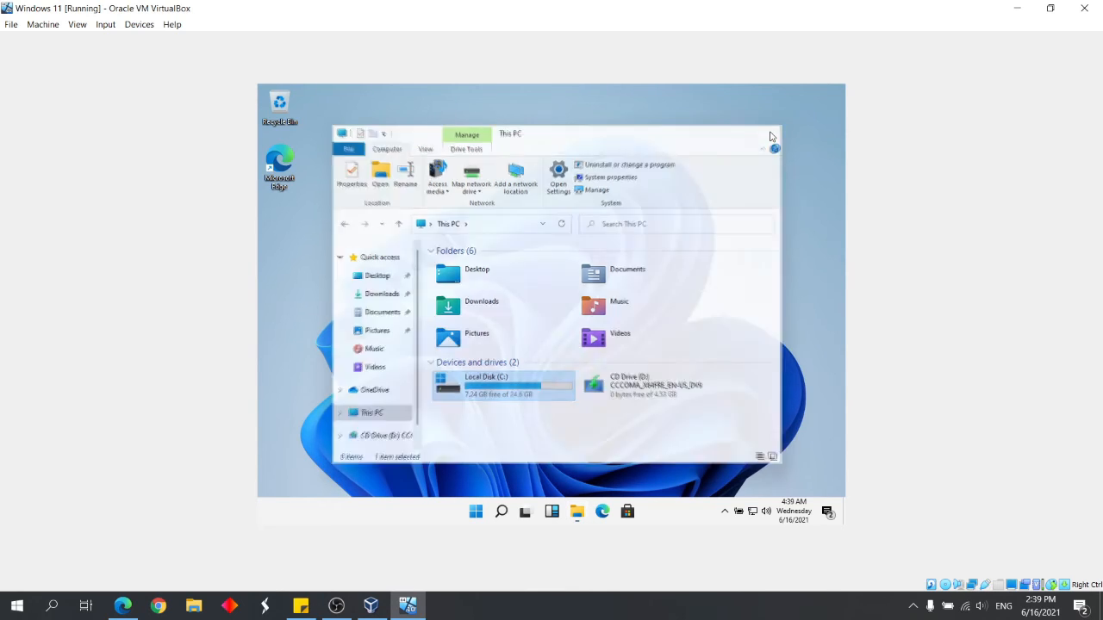
Step: Review both pages of pinned apps in the virtual machine's Start menu and compare it with the host's Start menu
click(474, 513)
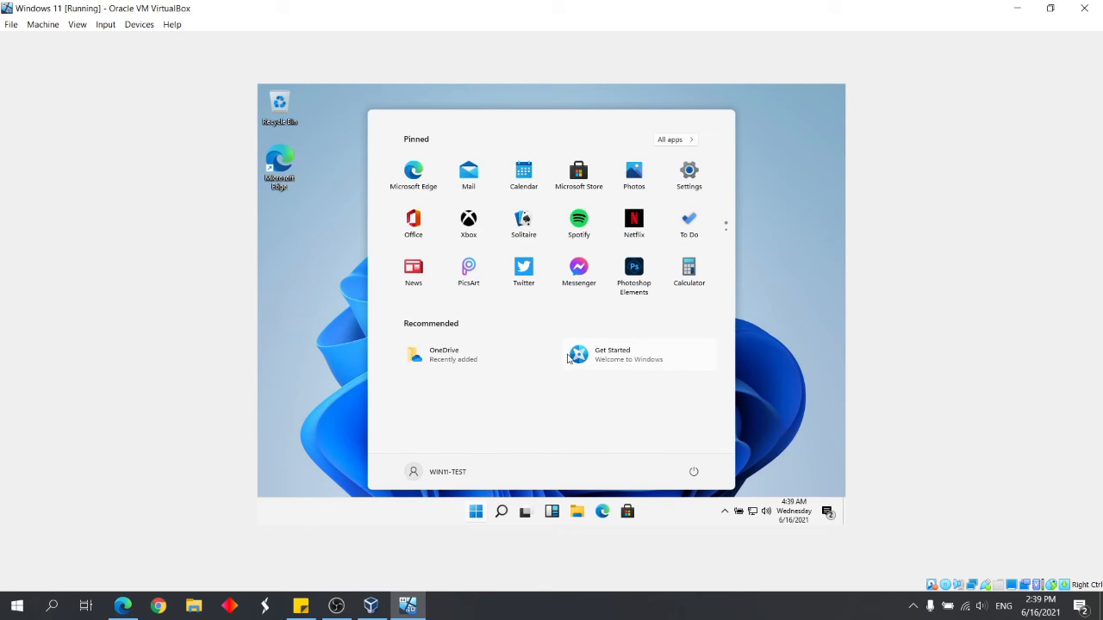
scroll(672, 262, down, 1)
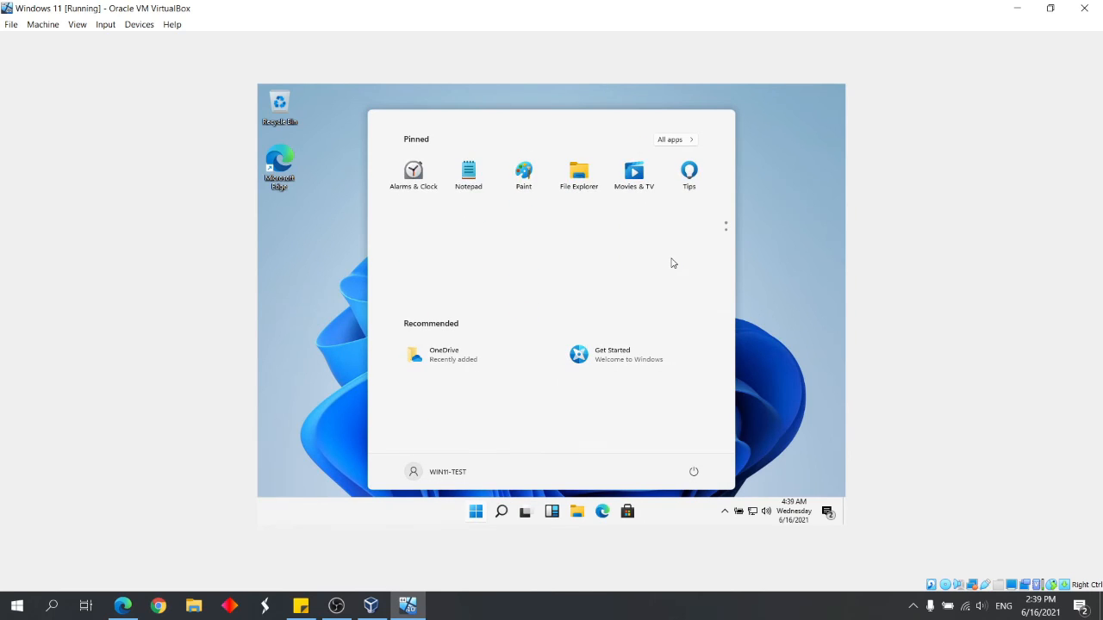
scroll(671, 262, up, 1)
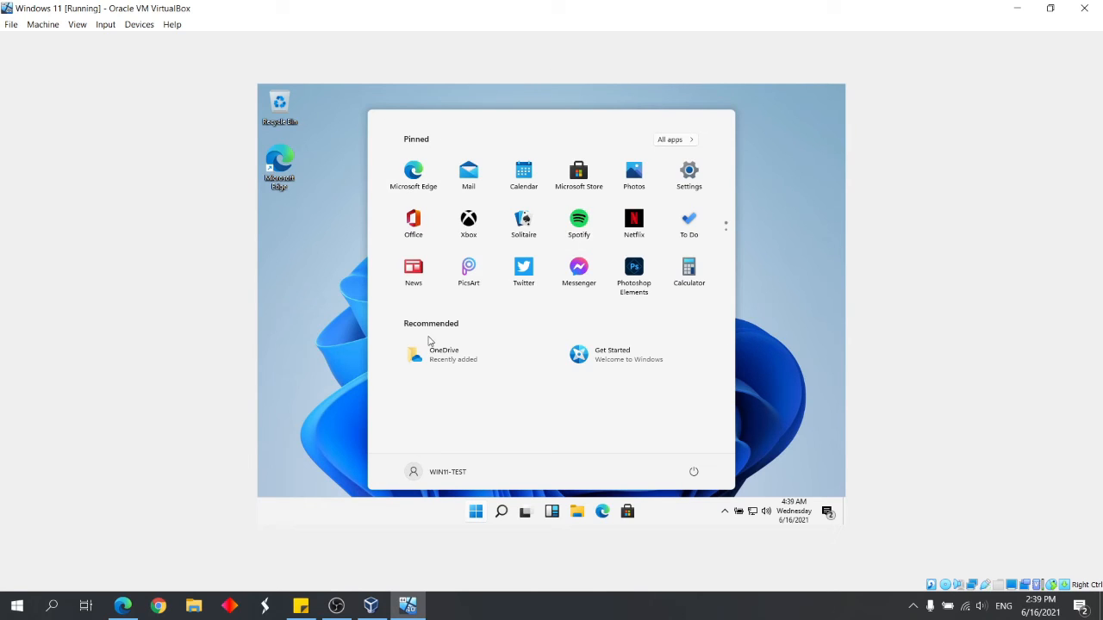
key(super)
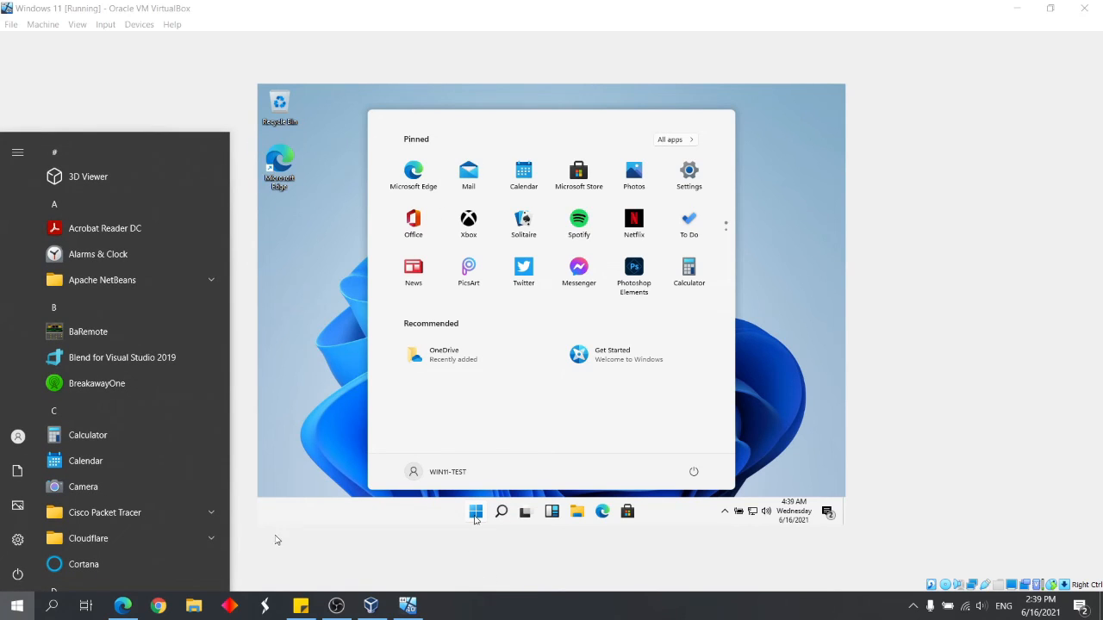
click(520, 428)
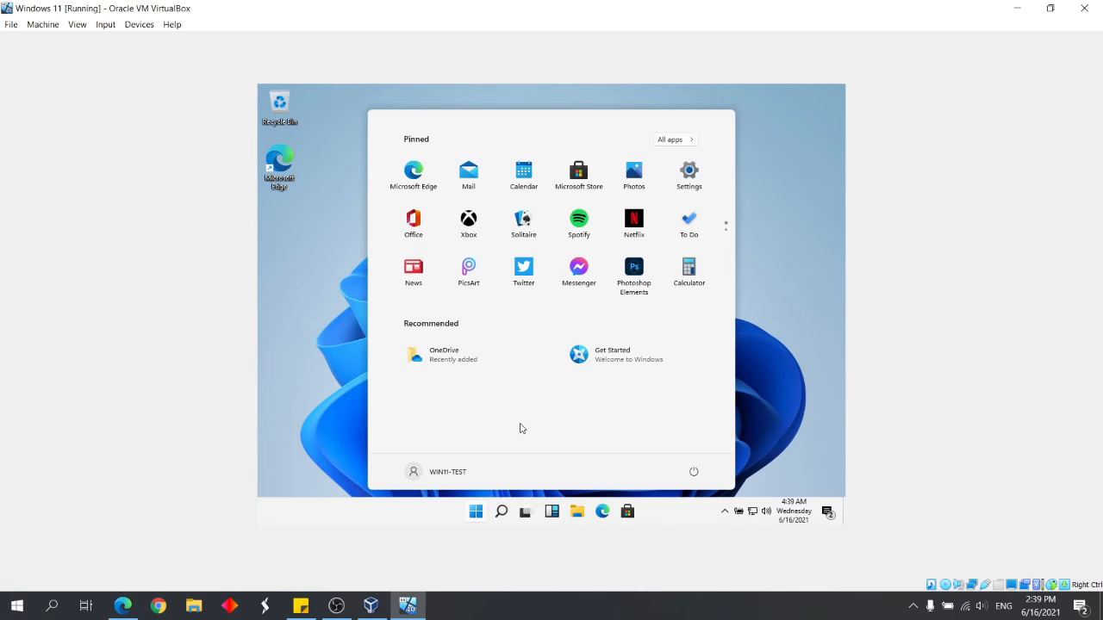
Step: Browse the full app list in the virtual machine's Start menu and compare it with the host's app list
click(680, 140)
click(688, 142)
click(690, 143)
scroll(537, 316, down, 6)
scroll(539, 317, down, 5)
scroll(539, 318, up, 10)
scroll(540, 318, down, 10)
scroll(540, 318, up, 3)
scroll(539, 318, up, 10)
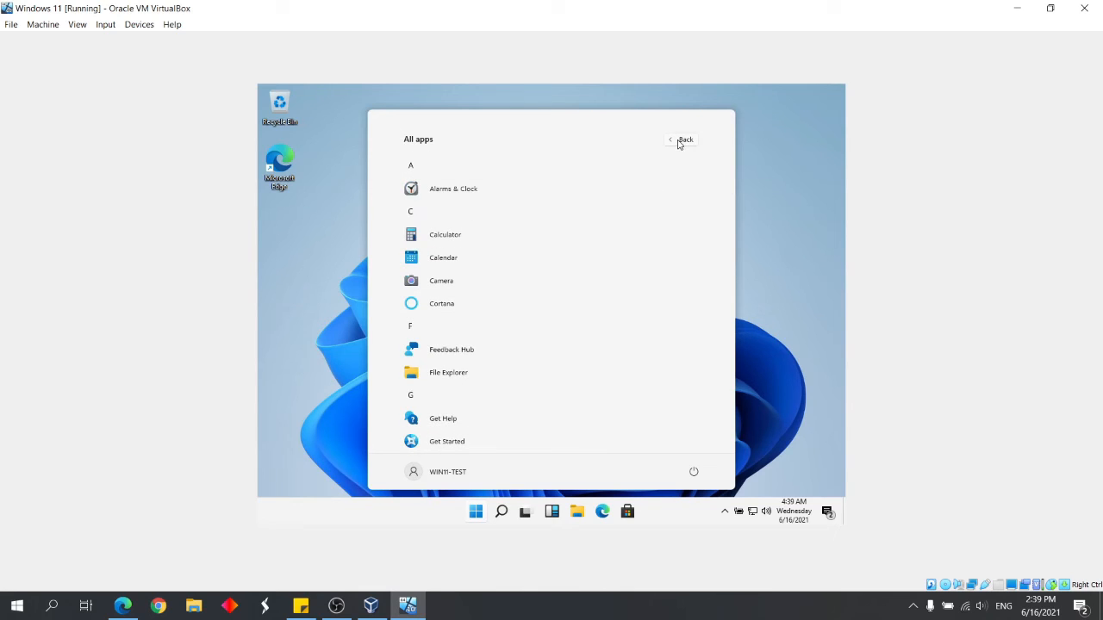
click(16, 606)
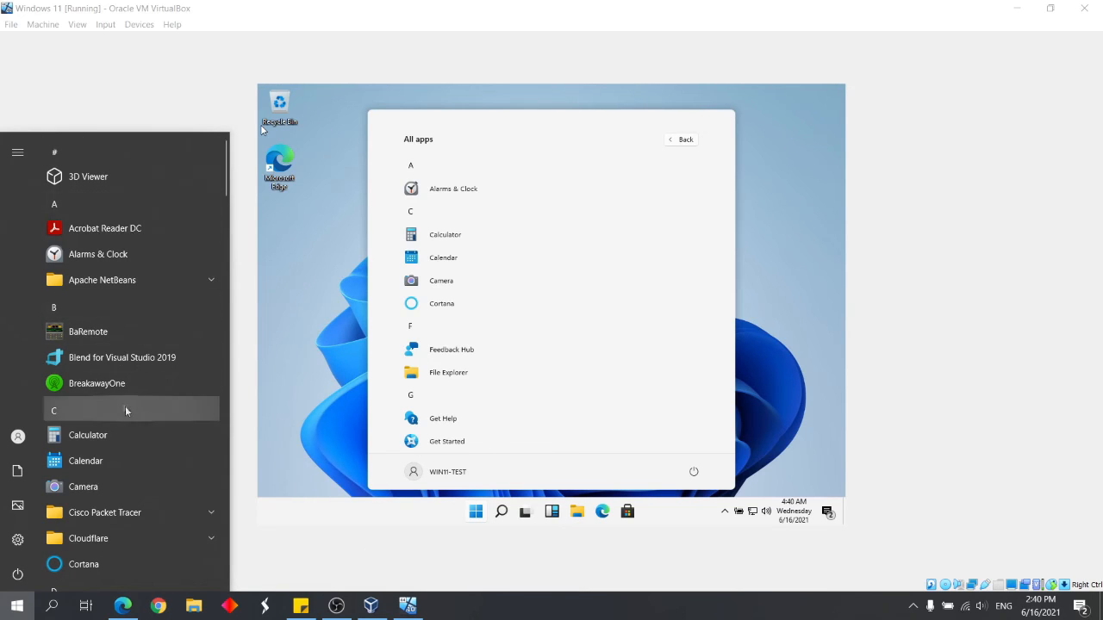
scroll(129, 409, down, 8)
click(727, 276)
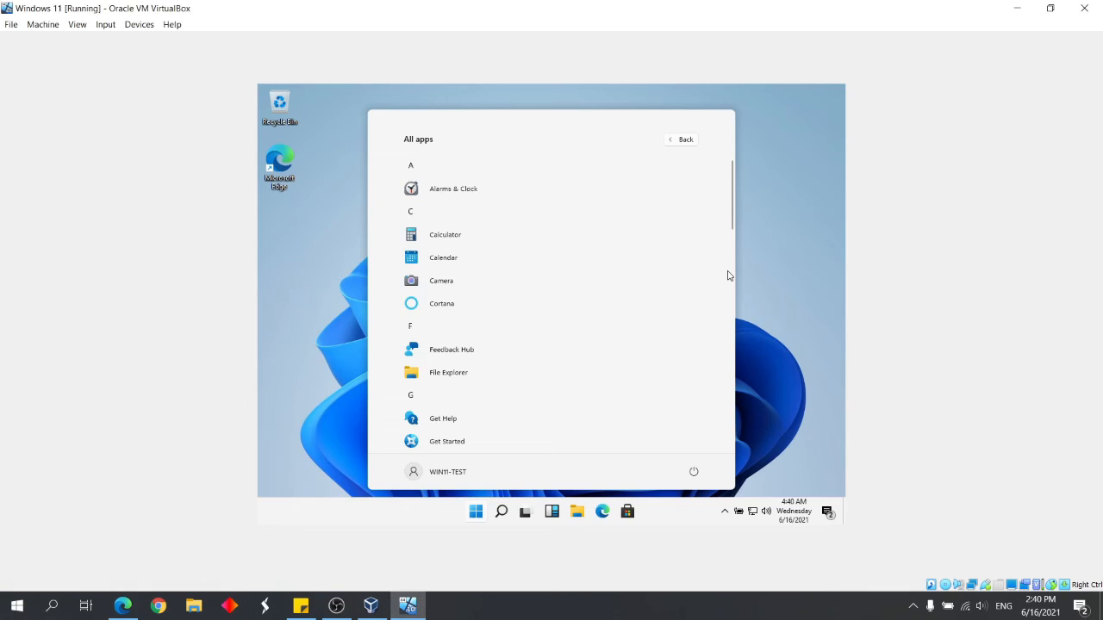
Step: Return to the pinned apps, reopen the virtual machine's full app list, and examine its scroll bar down to the last entries
click(692, 144)
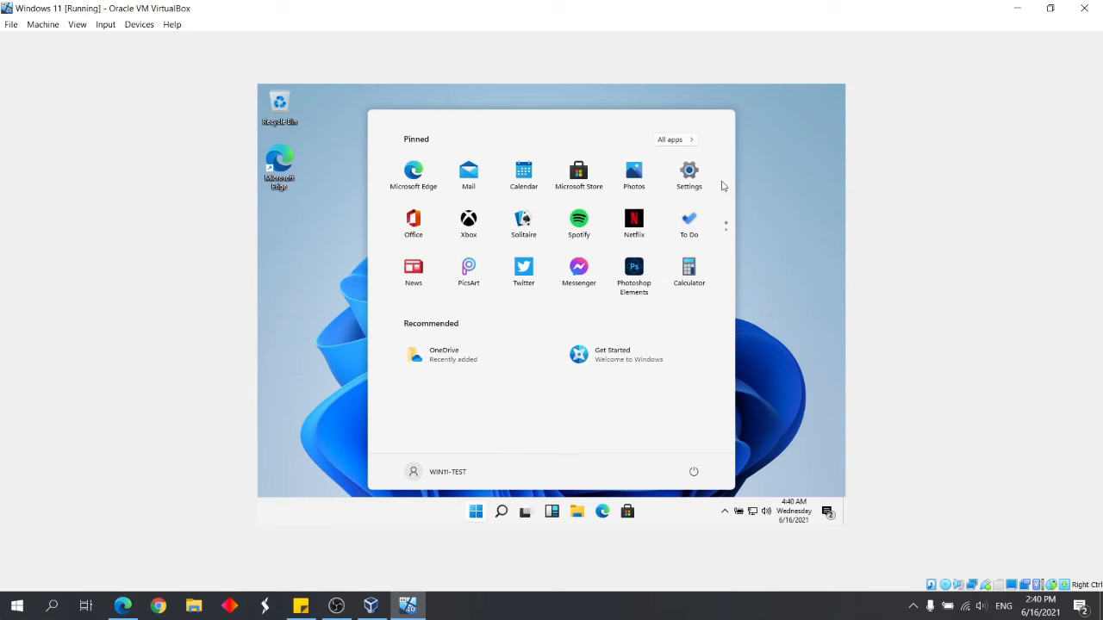
click(677, 139)
drag(733, 212, 731, 189)
scroll(729, 191, down, 2)
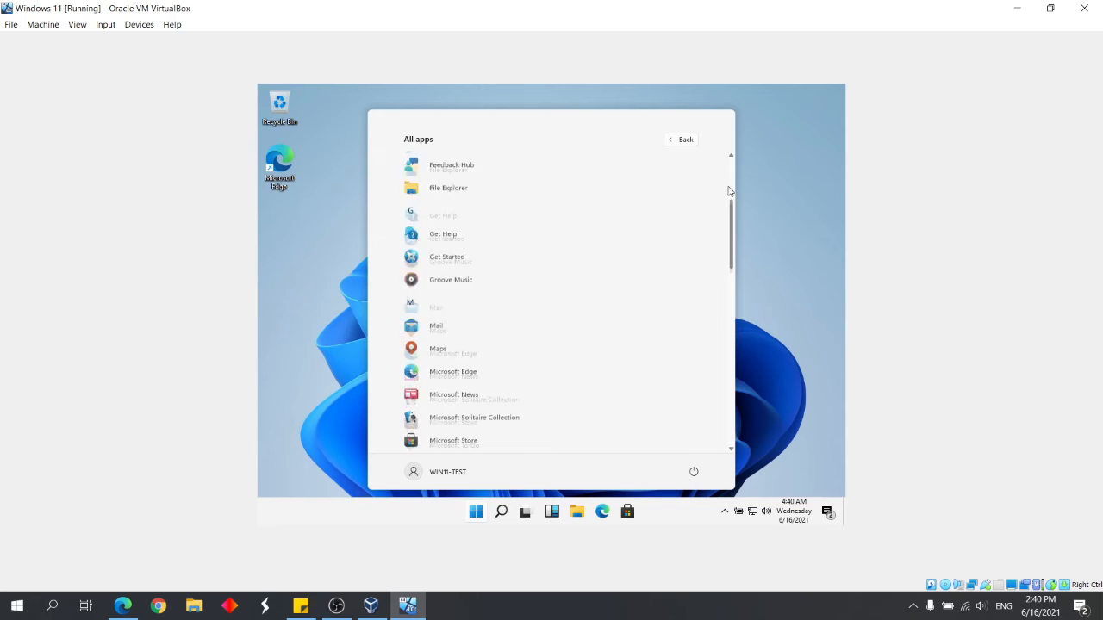
scroll(672, 234, down, 1)
scroll(673, 234, up, 2)
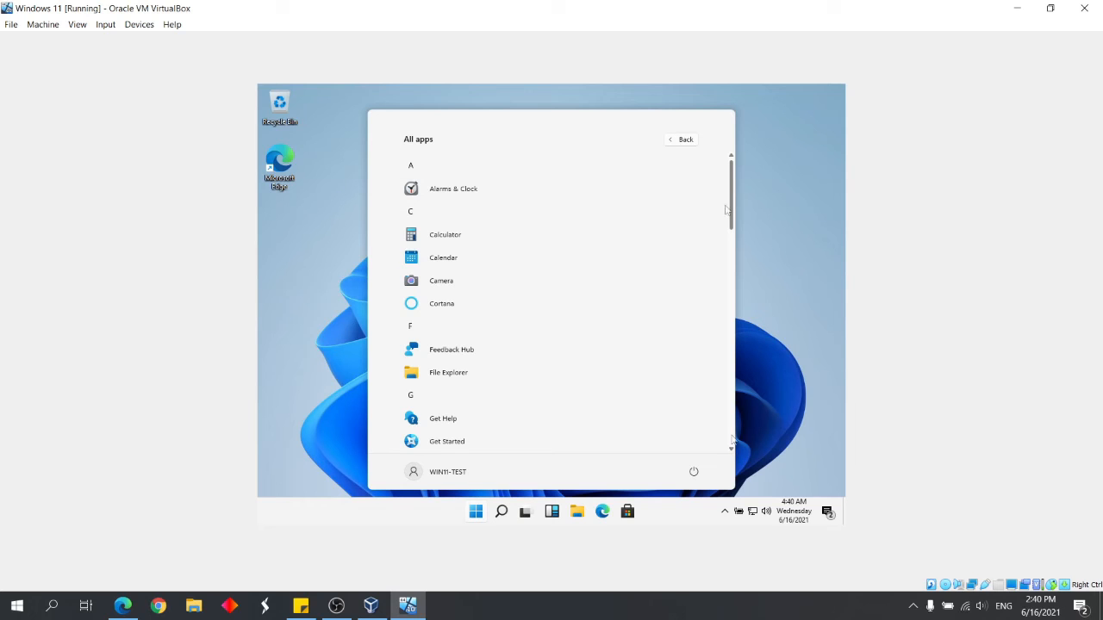
scroll(719, 261, down, 10)
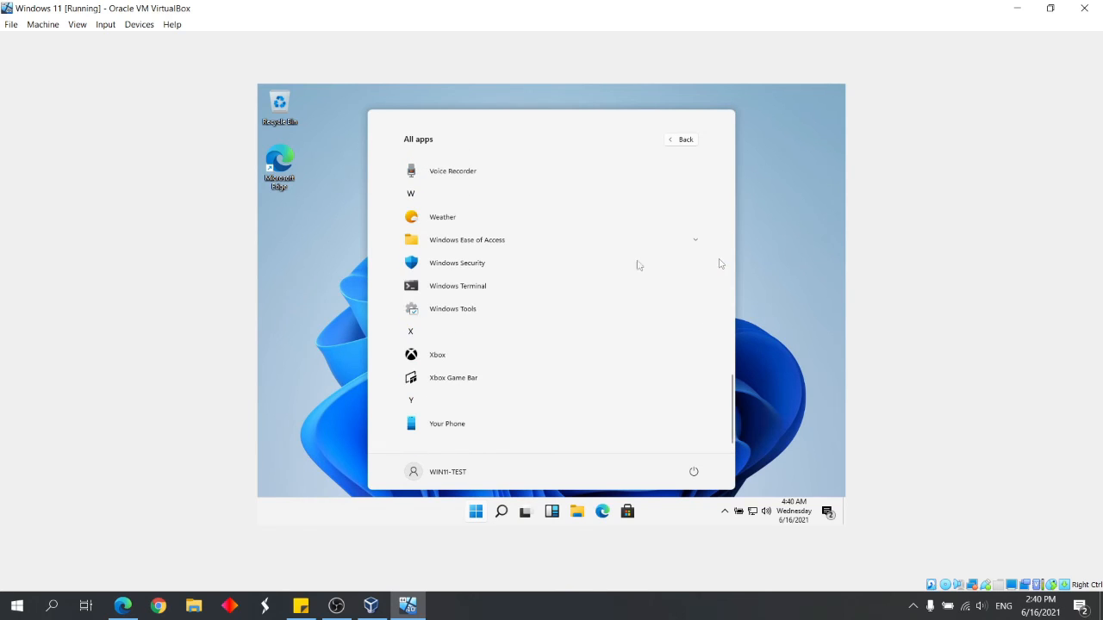
Step: Compare scrolling in the host's app list with the virtual machine's, and close the Start menu
click(14, 607)
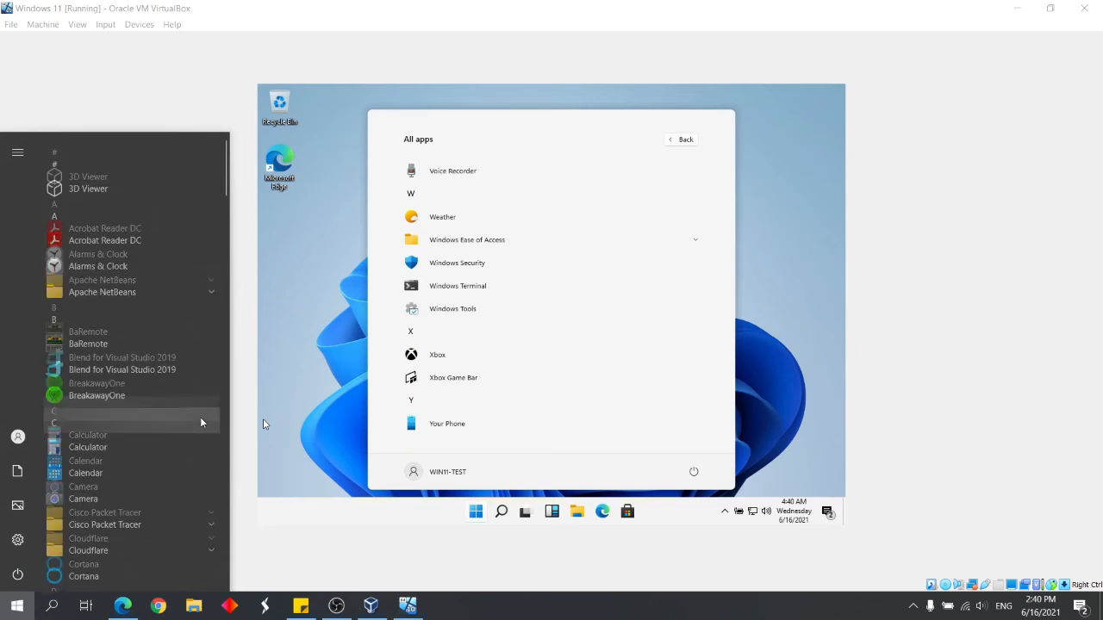
scroll(201, 422, down, 15)
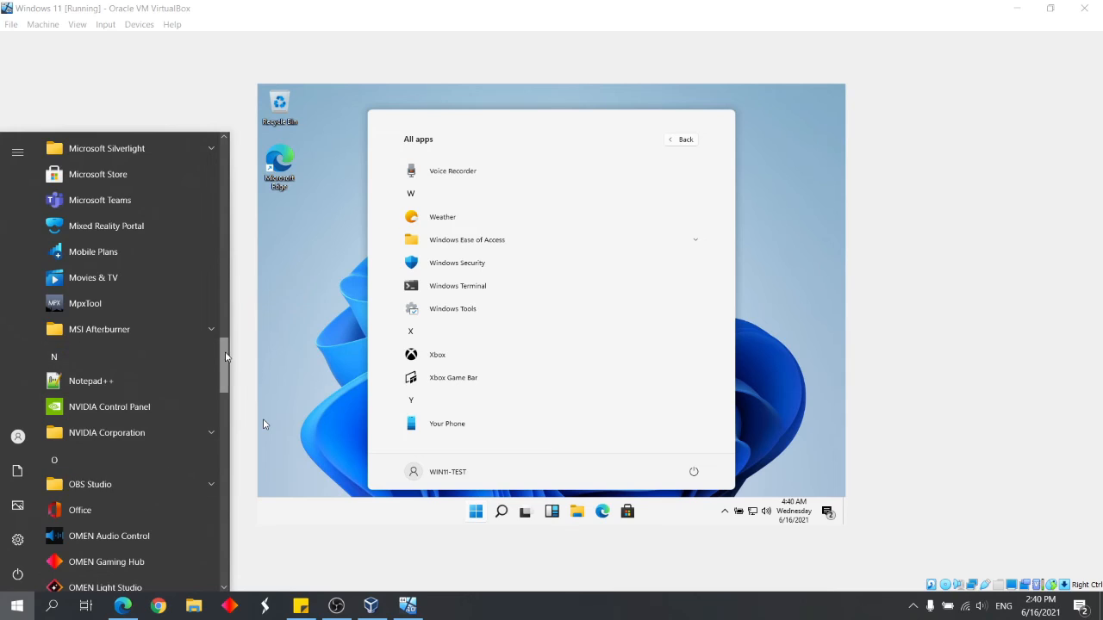
scroll(224, 352, up, 1)
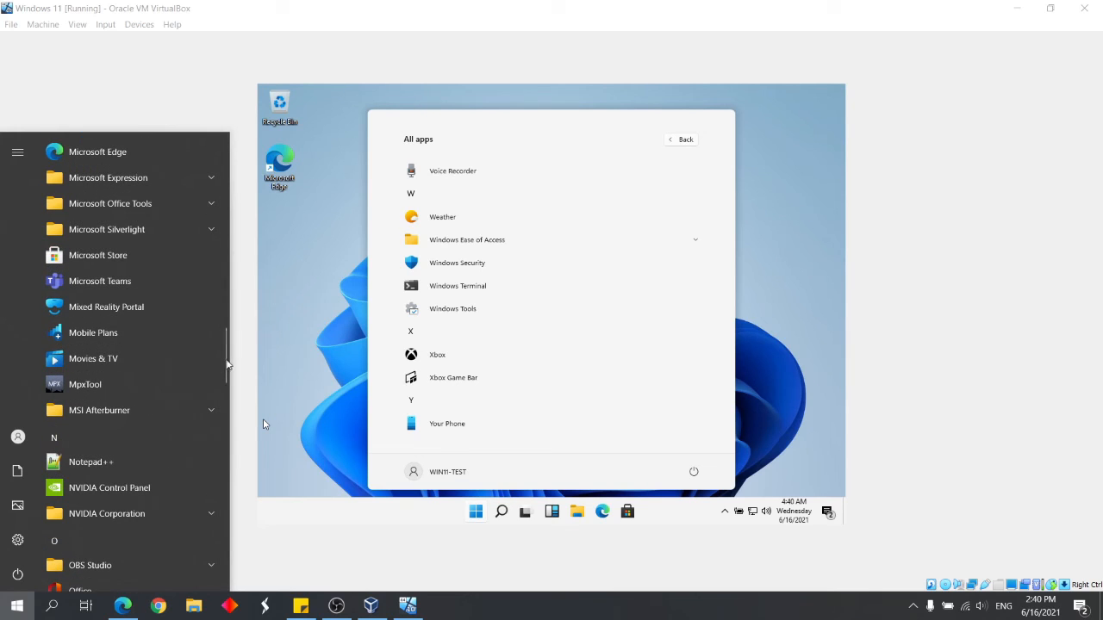
scroll(224, 366, up, 1)
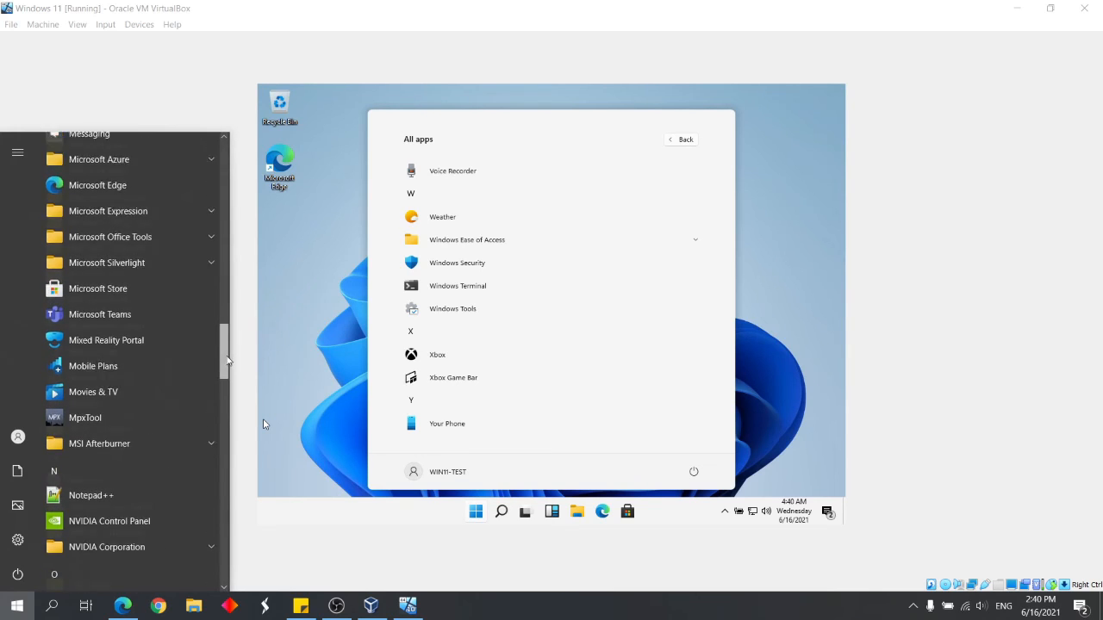
click(733, 383)
drag(734, 388, 739, 229)
click(802, 378)
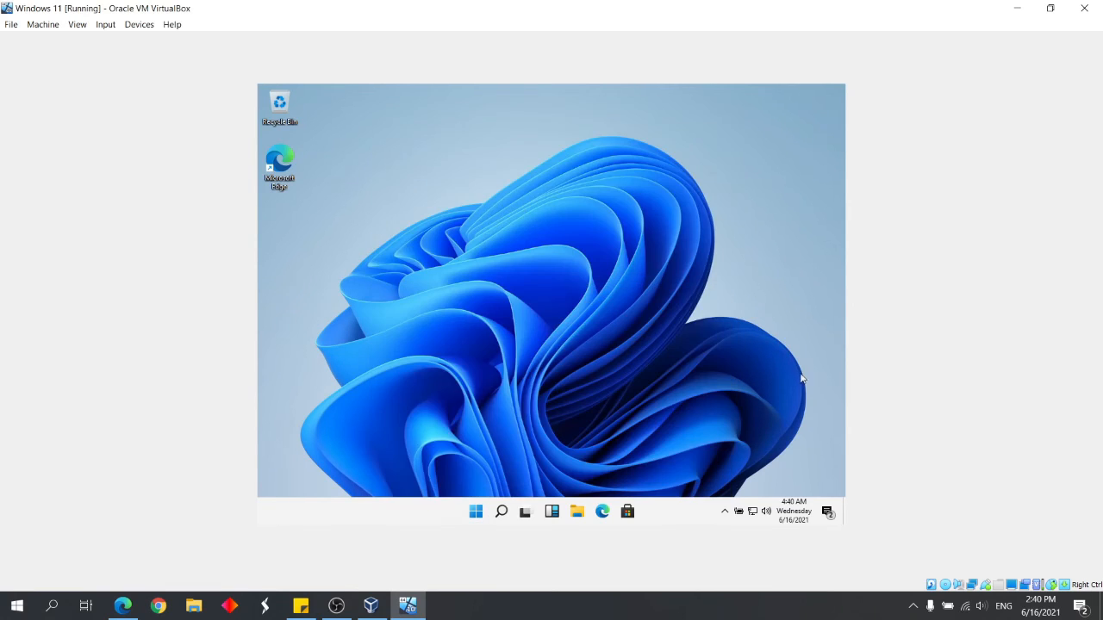
Step: Review the virtual machine's notification center against the host's, switch Night light on and off, and close it
click(828, 512)
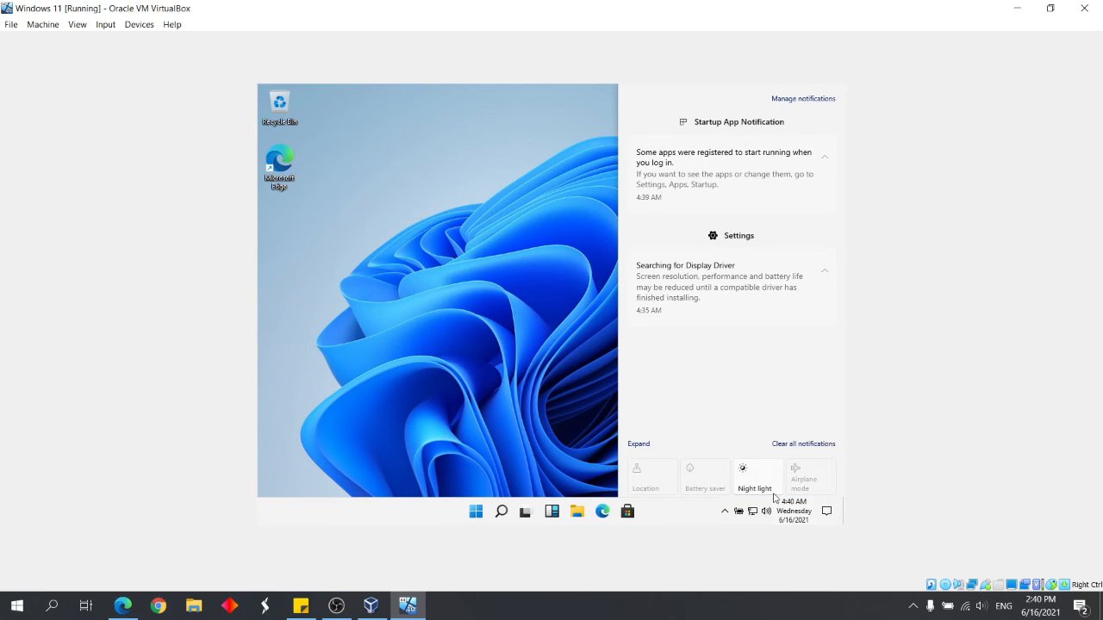
click(1080, 606)
click(711, 552)
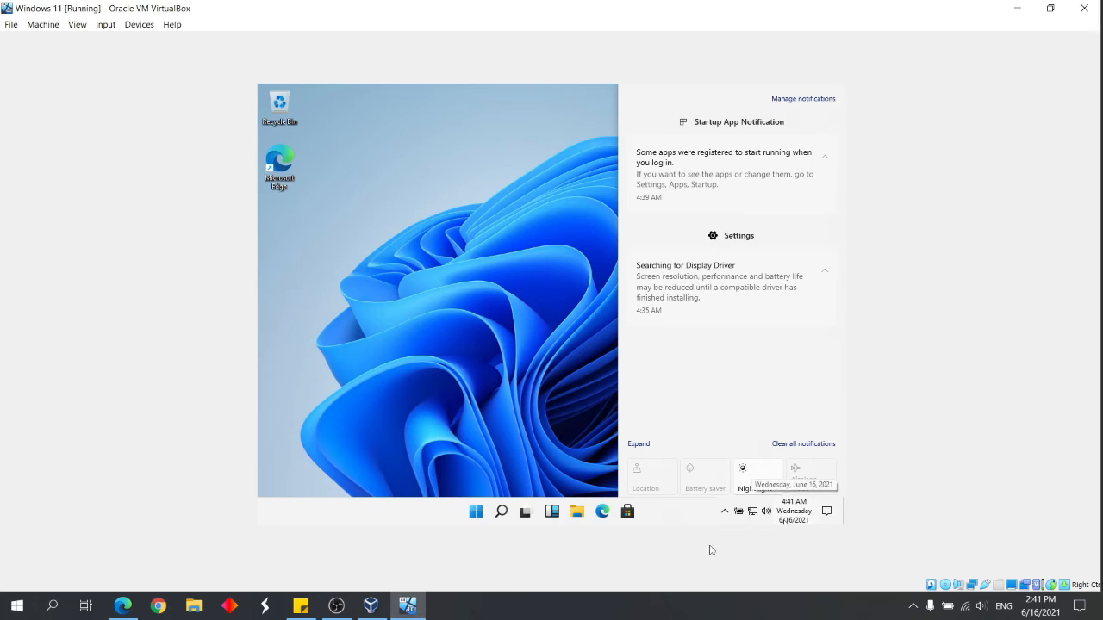
click(768, 476)
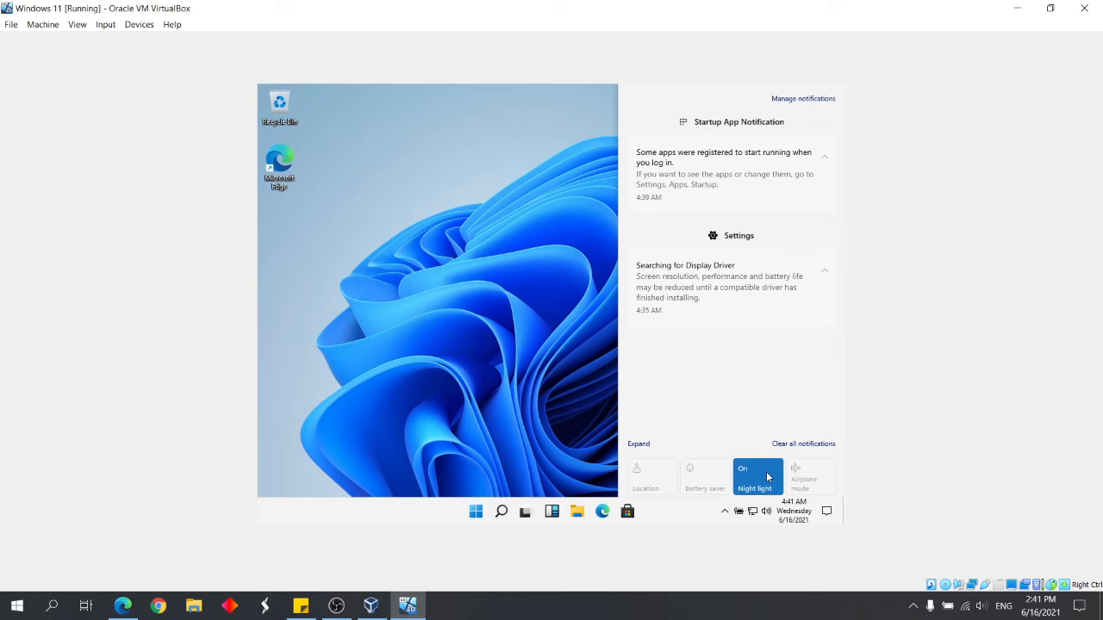
click(756, 481)
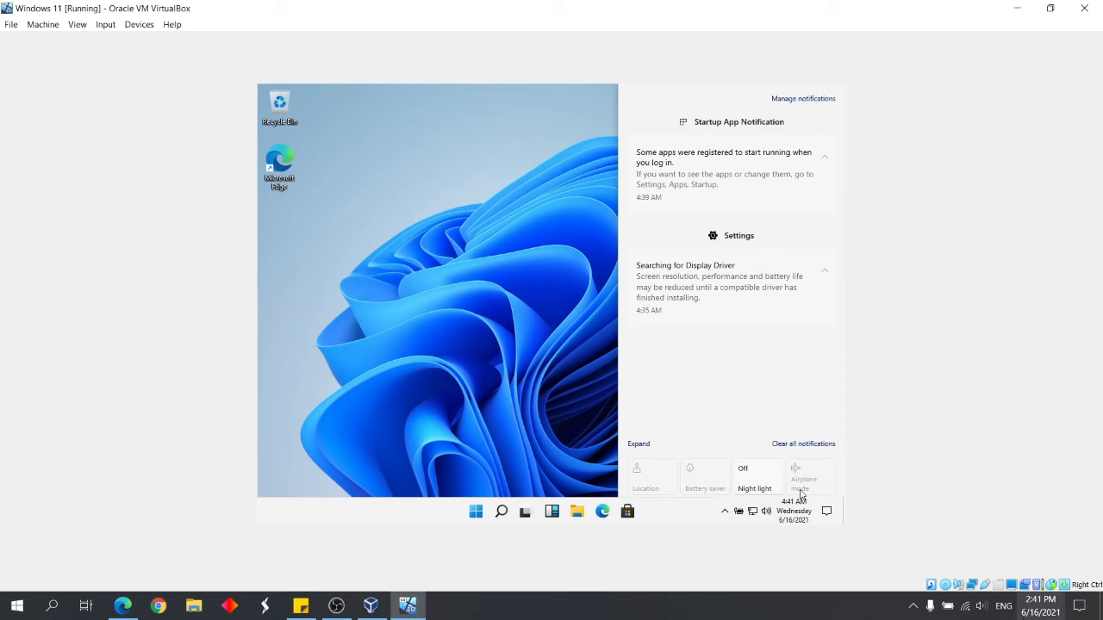
click(479, 348)
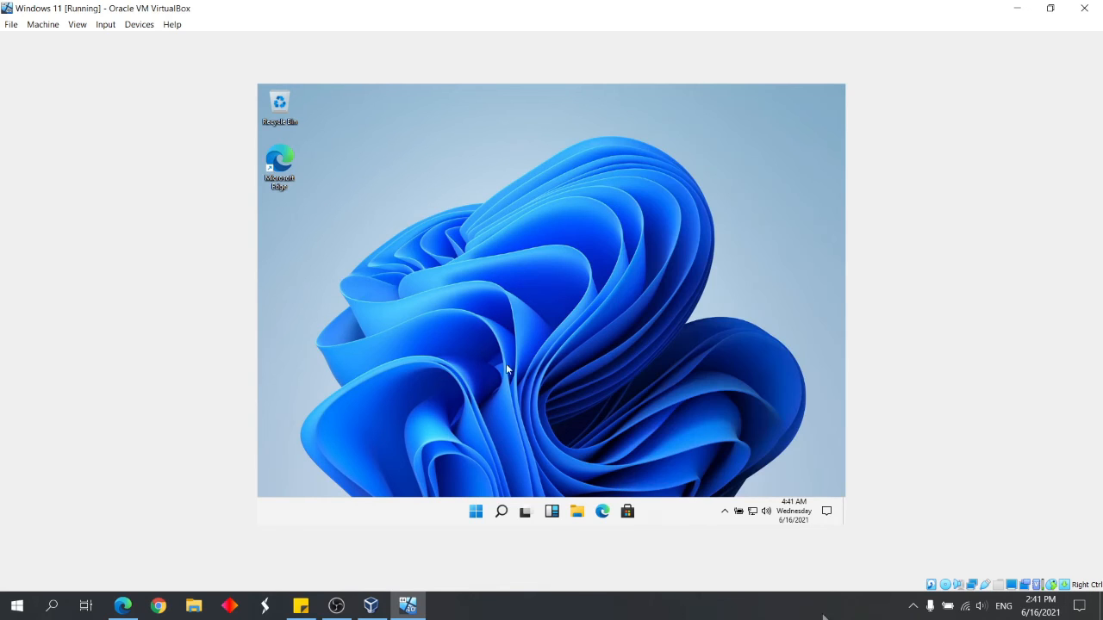
Step: Open File Explorer and the Windows search in the virtual machine, and check which options the taskbar offers
click(577, 512)
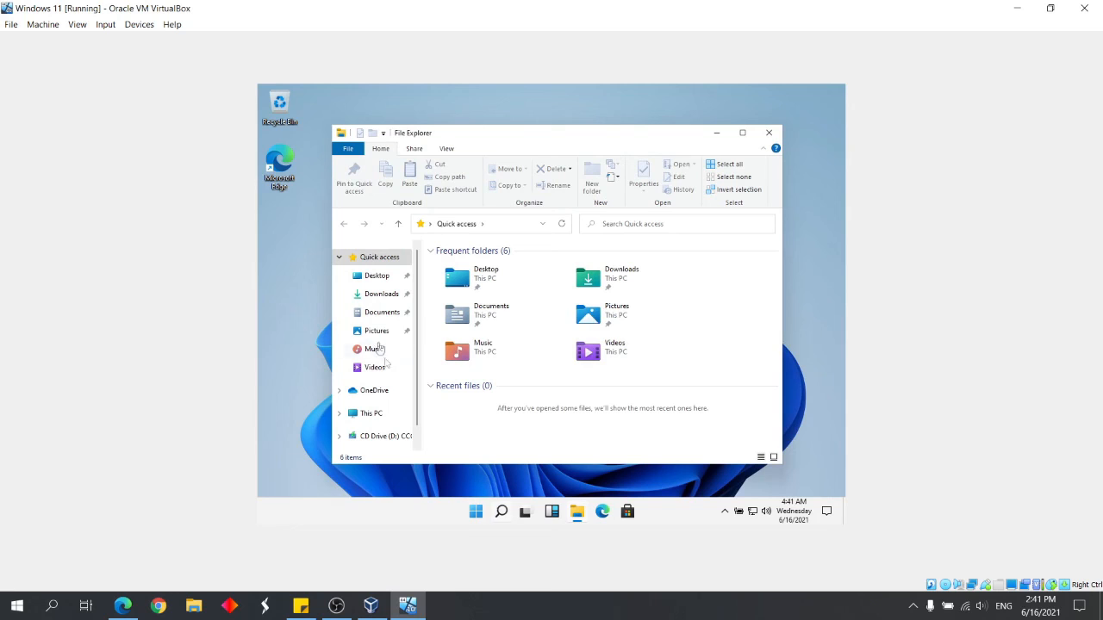
click(704, 521)
click(502, 519)
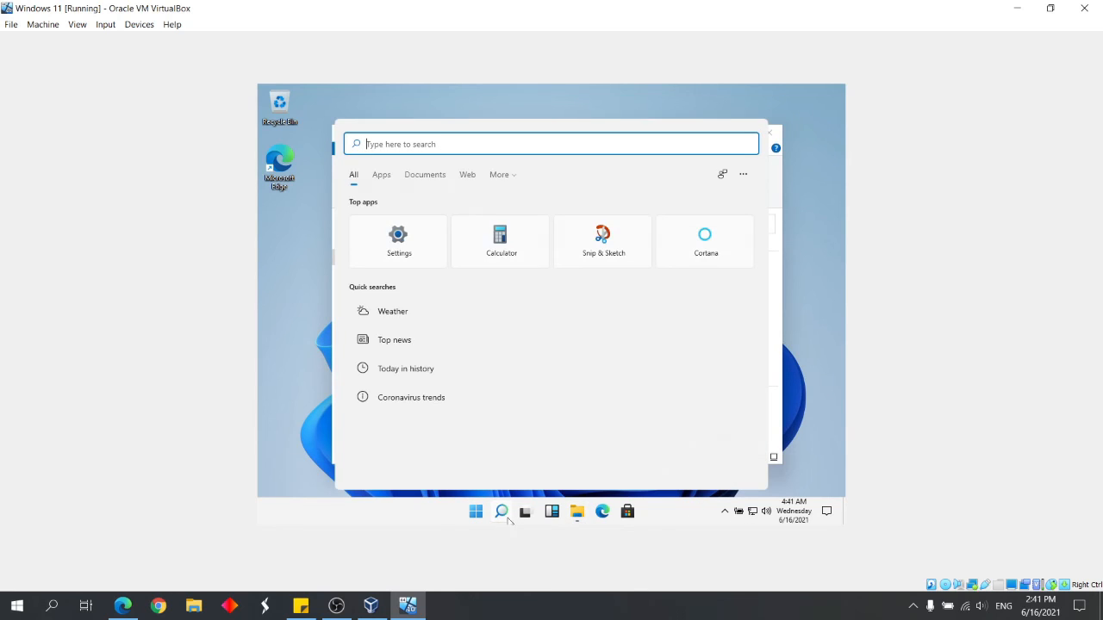
right_click(698, 518)
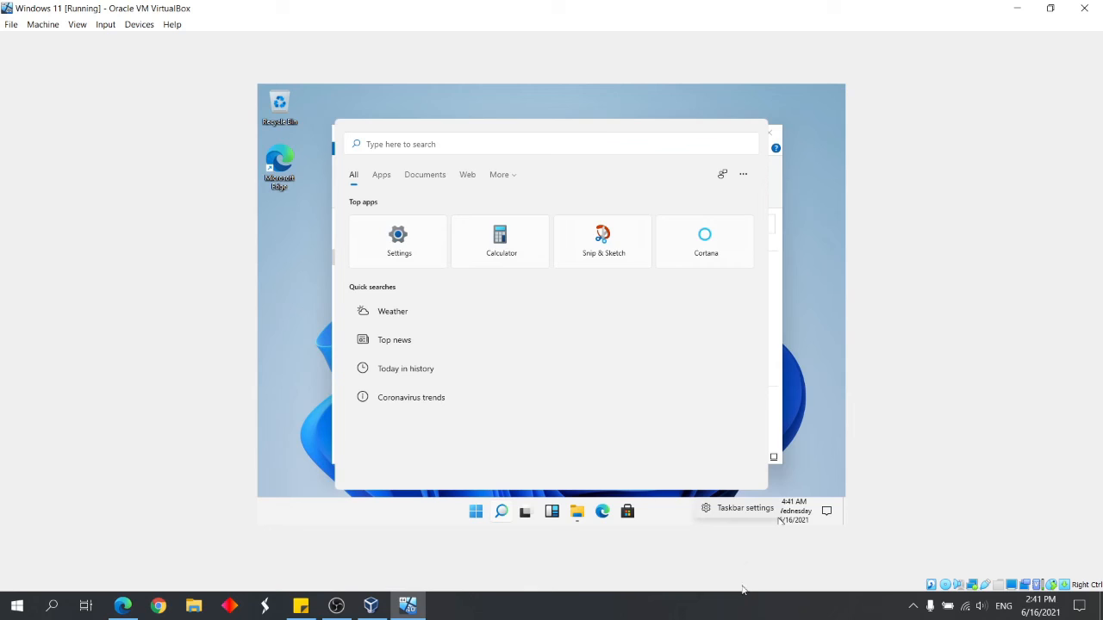
click(665, 461)
Step: Search for "task", launch Task Manager, and expand it to its detailed view
click(566, 144)
text(task)
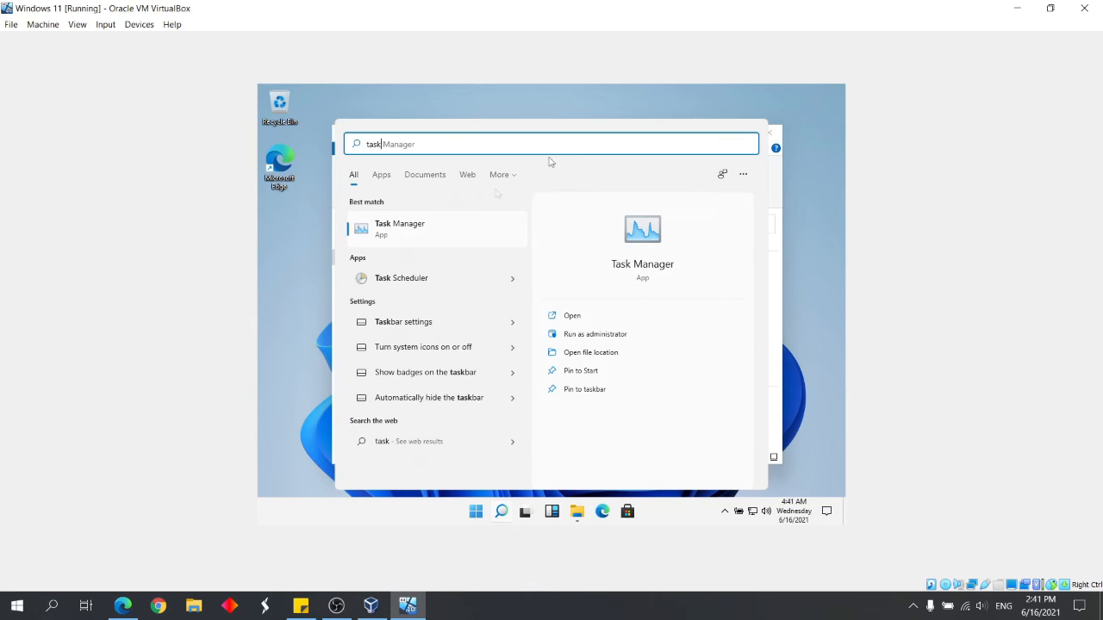
click(443, 238)
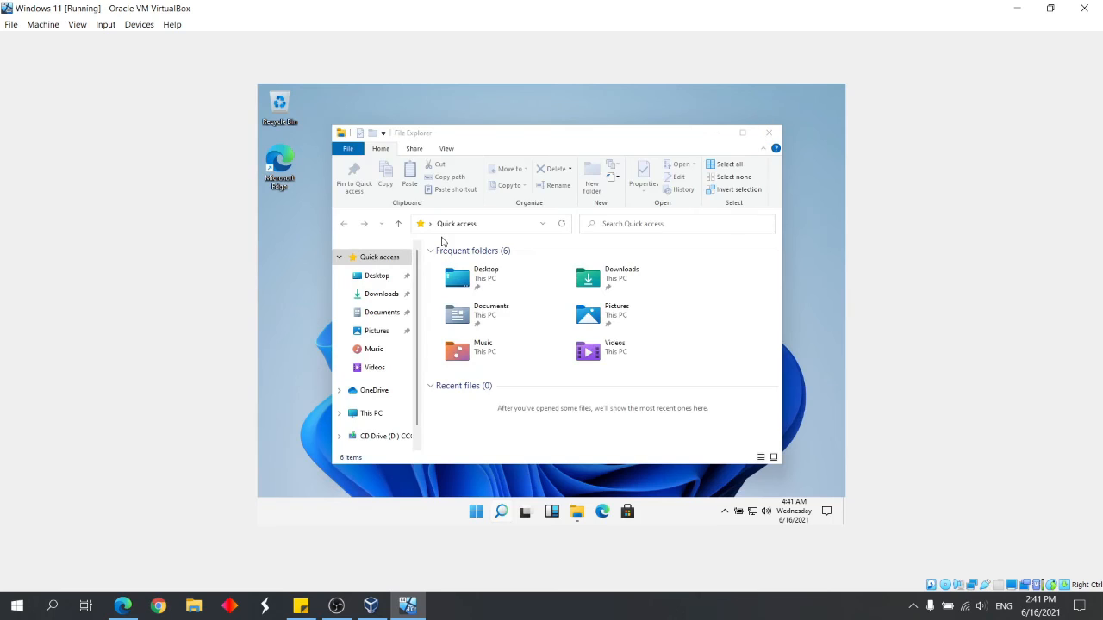
click(350, 326)
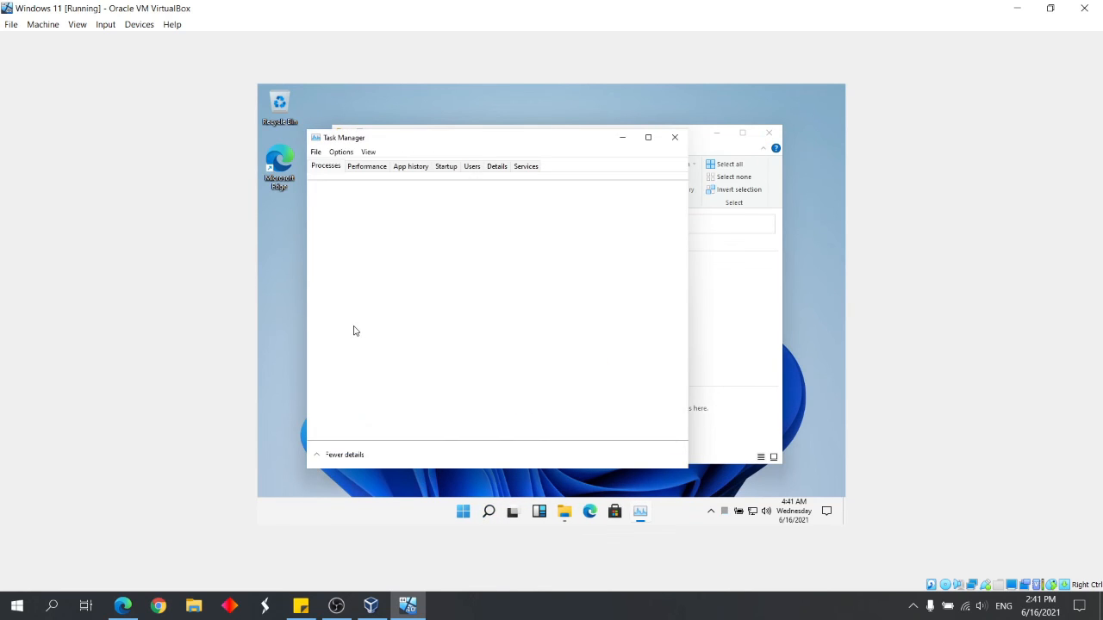
Step: View Task Manager's performance graphs and process details, and close it
click(368, 166)
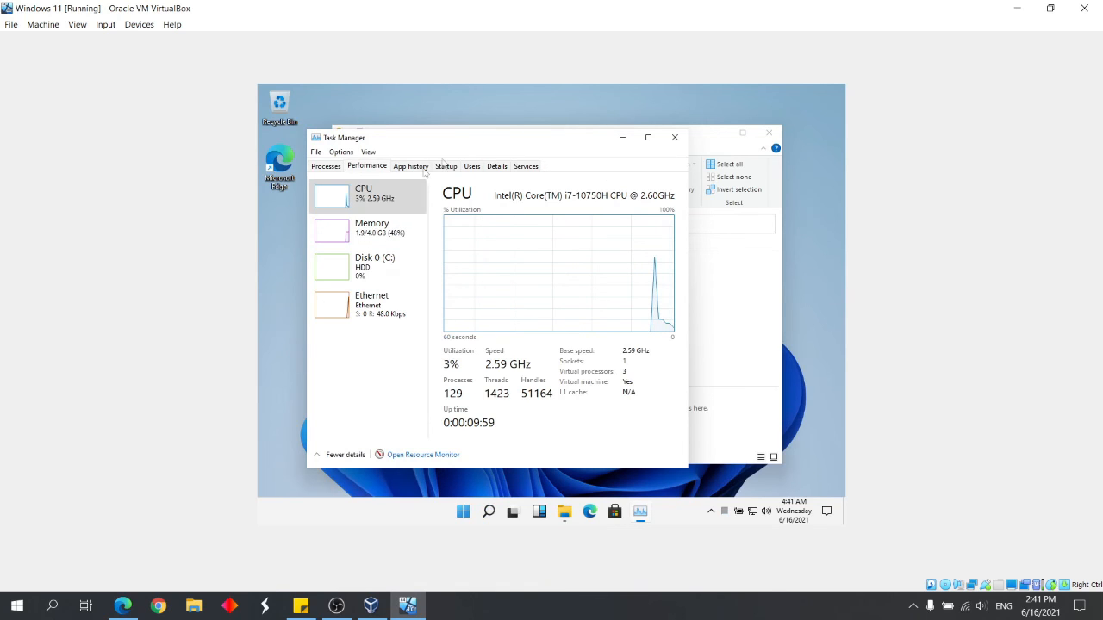
click(497, 166)
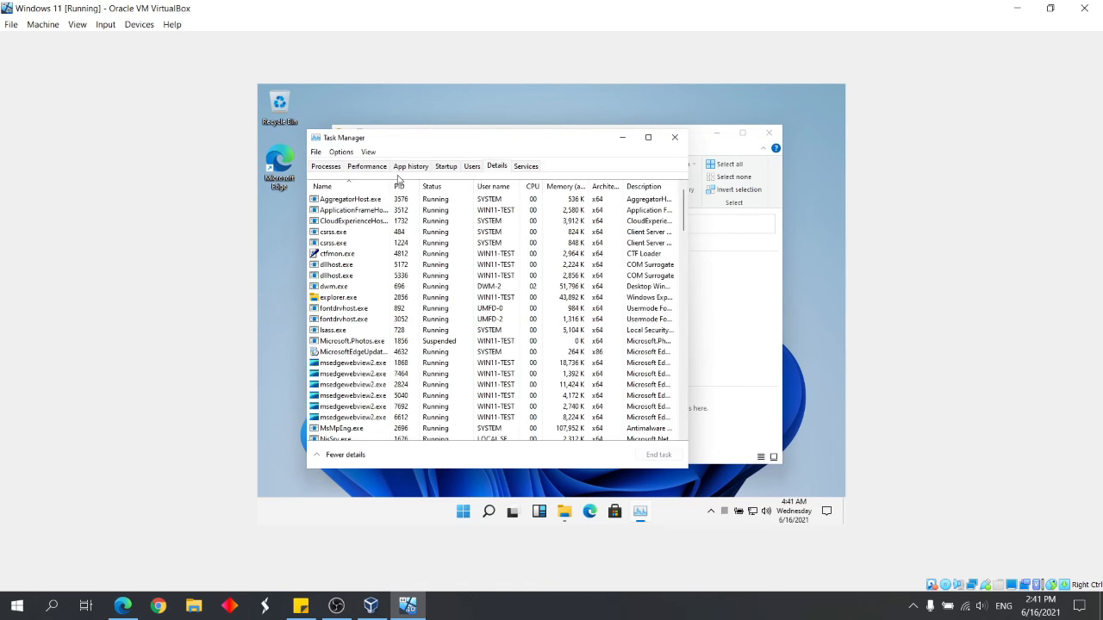
click(675, 137)
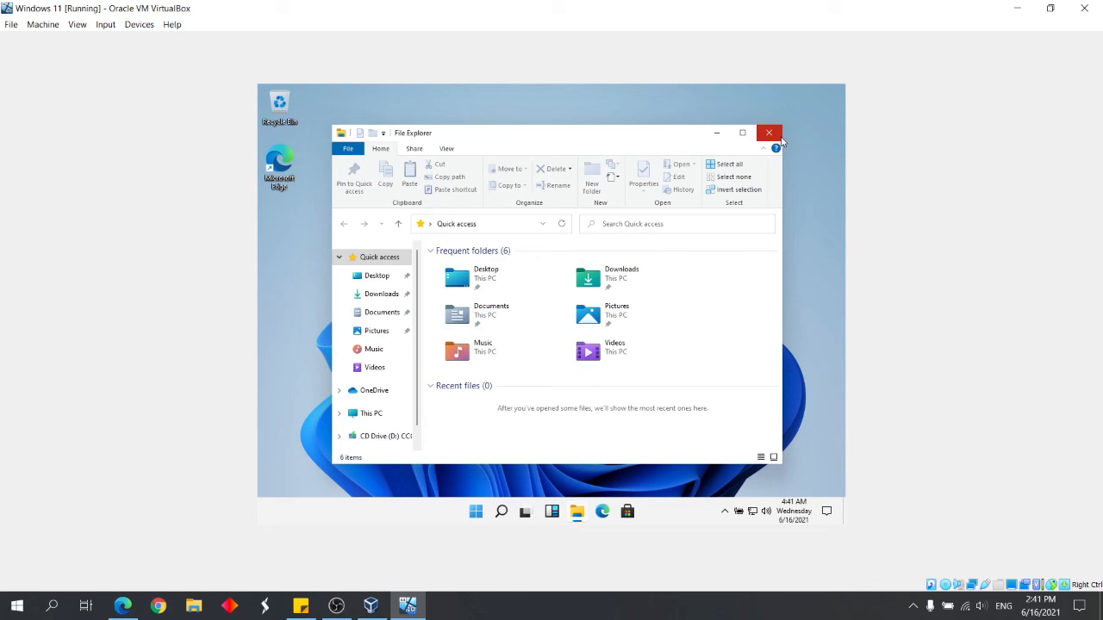
Step: Browse through Downloads and This PC to the System32 folder under Windows on Local Disk (C:), and close File Explorer
click(381, 294)
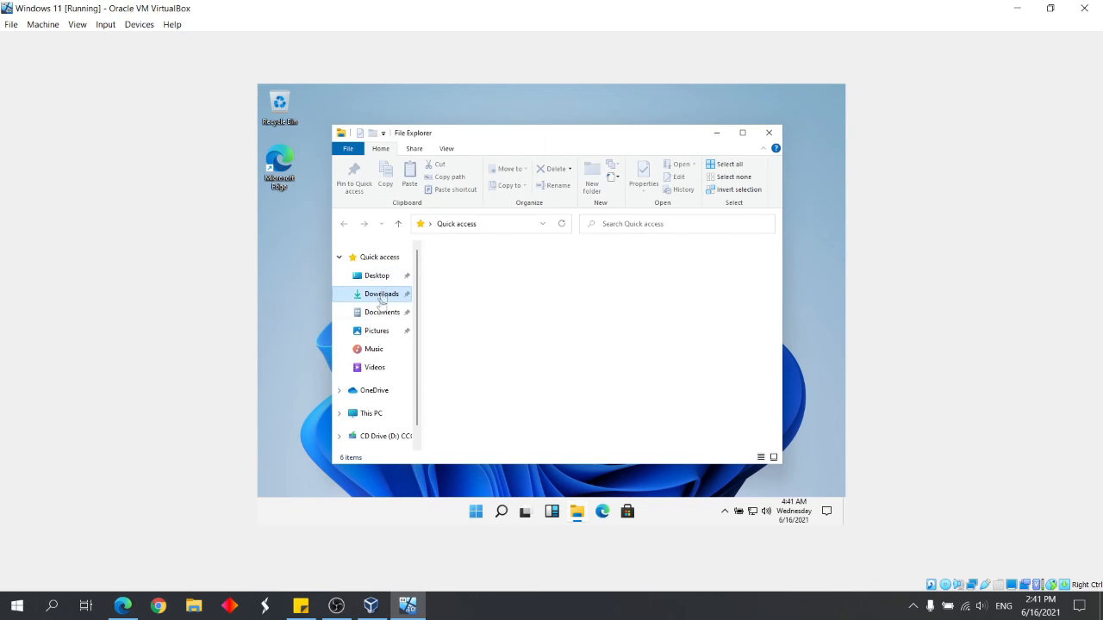
click(372, 414)
double_click(527, 383)
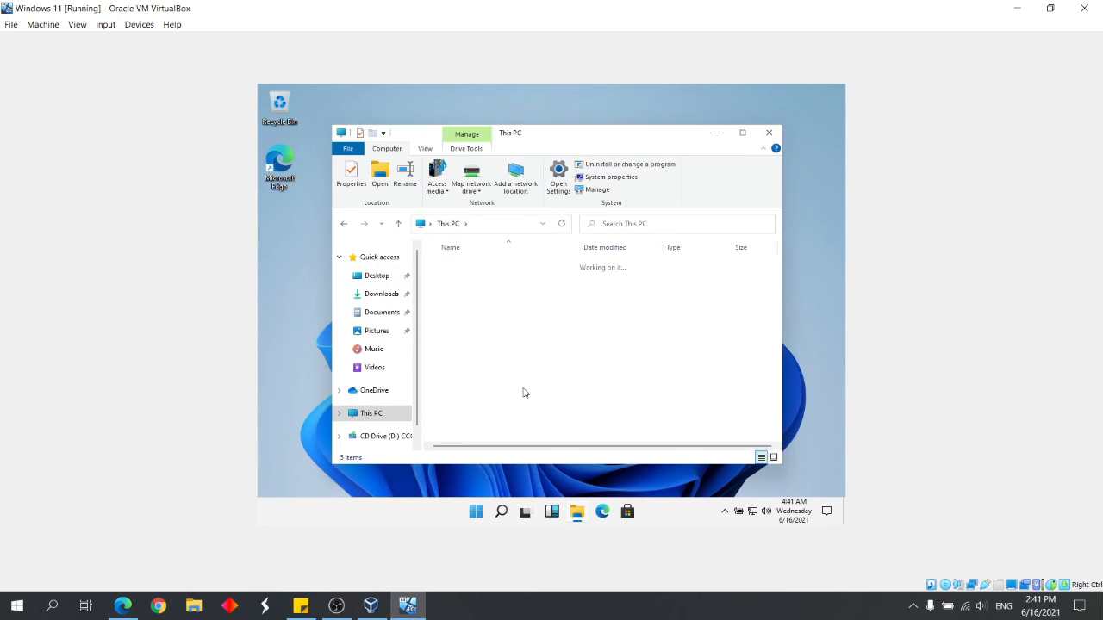
double_click(461, 338)
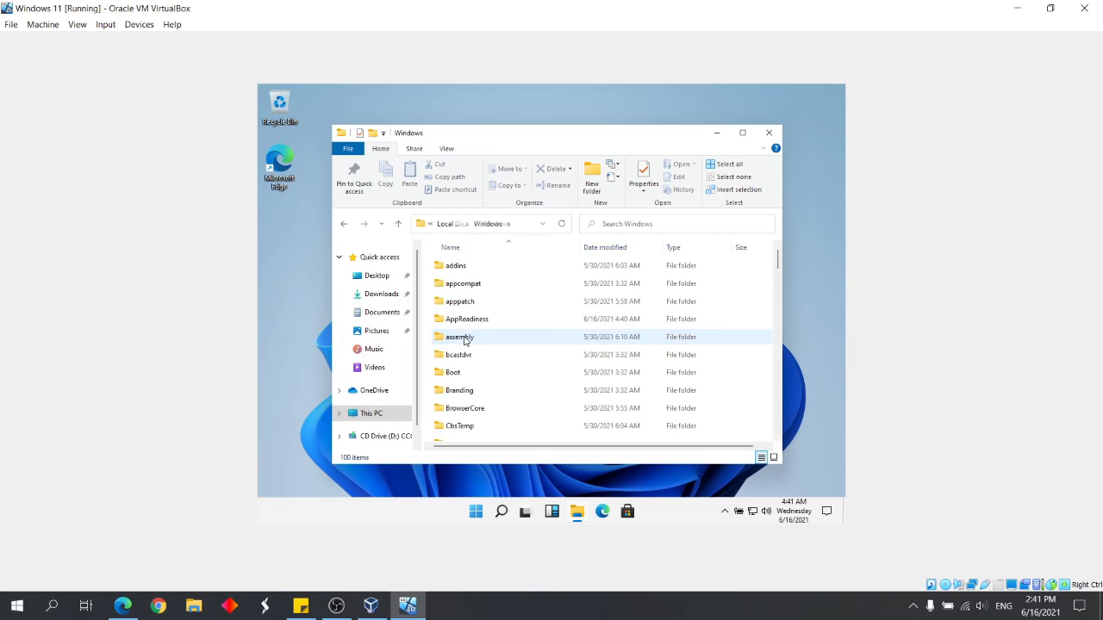
scroll(464, 341, down, 3)
scroll(465, 343, down, 20)
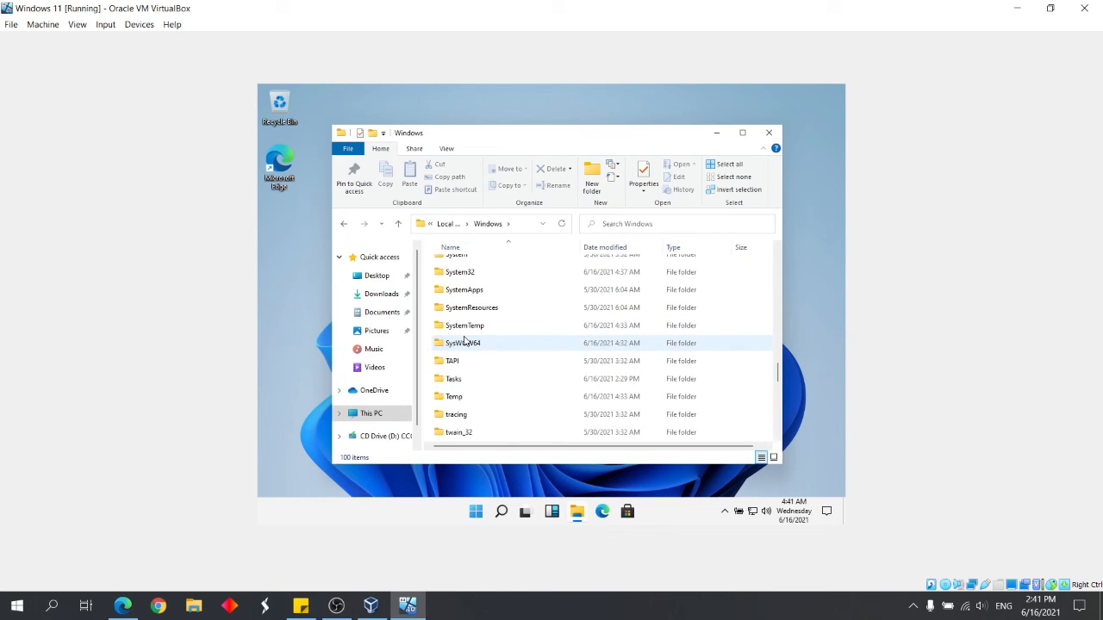
double_click(486, 274)
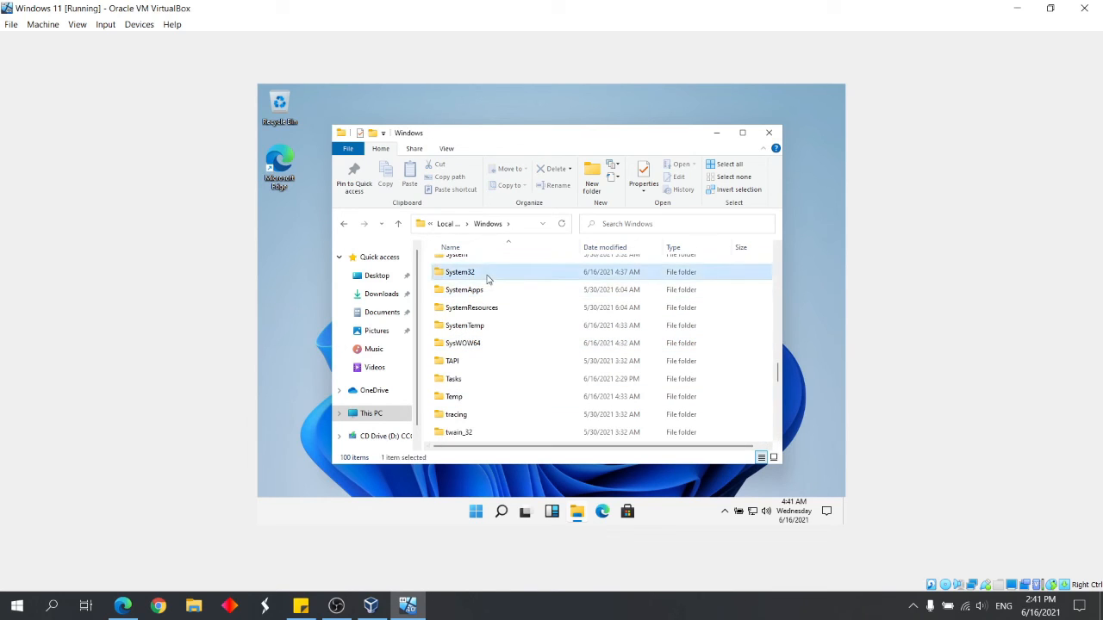
scroll(487, 279, down, 15)
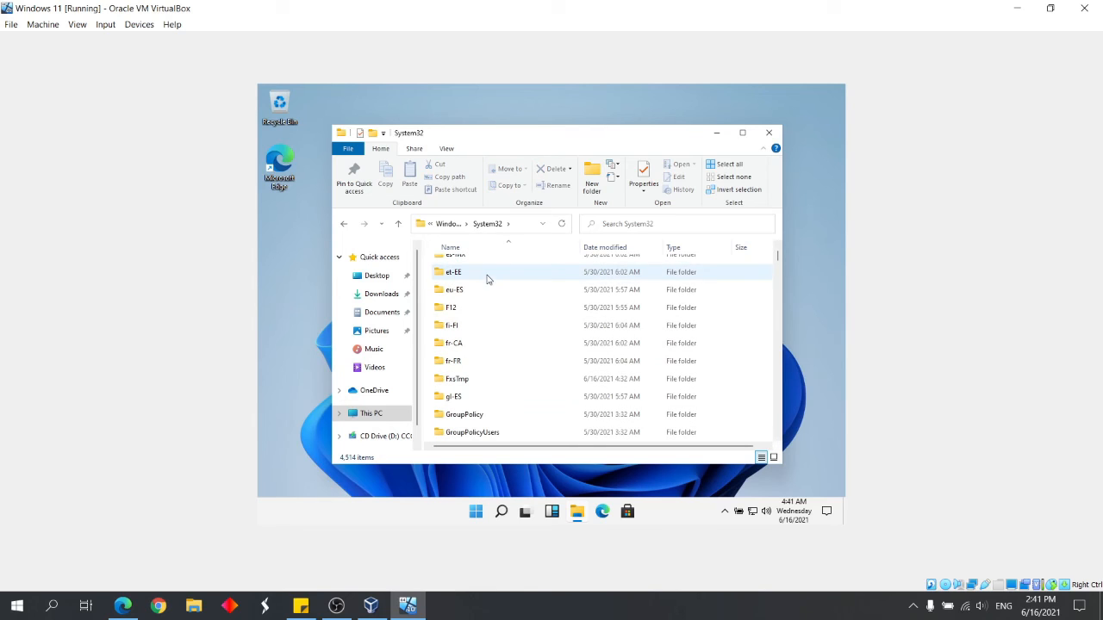
click(767, 137)
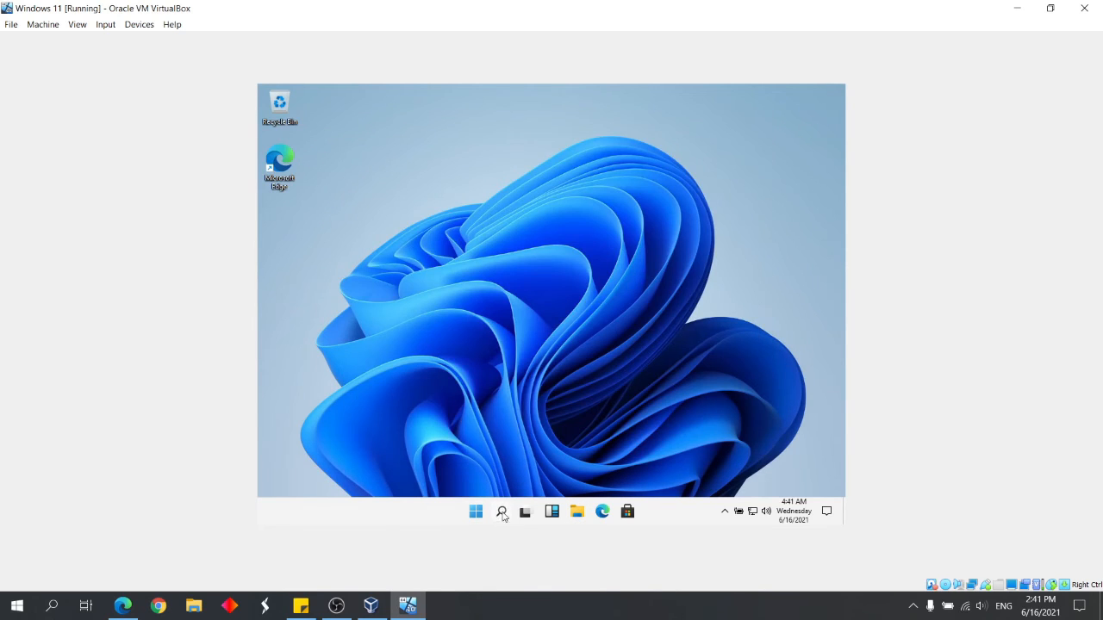
Step: Search for "winver" and run it to display the About Windows version information
click(502, 513)
text(win)
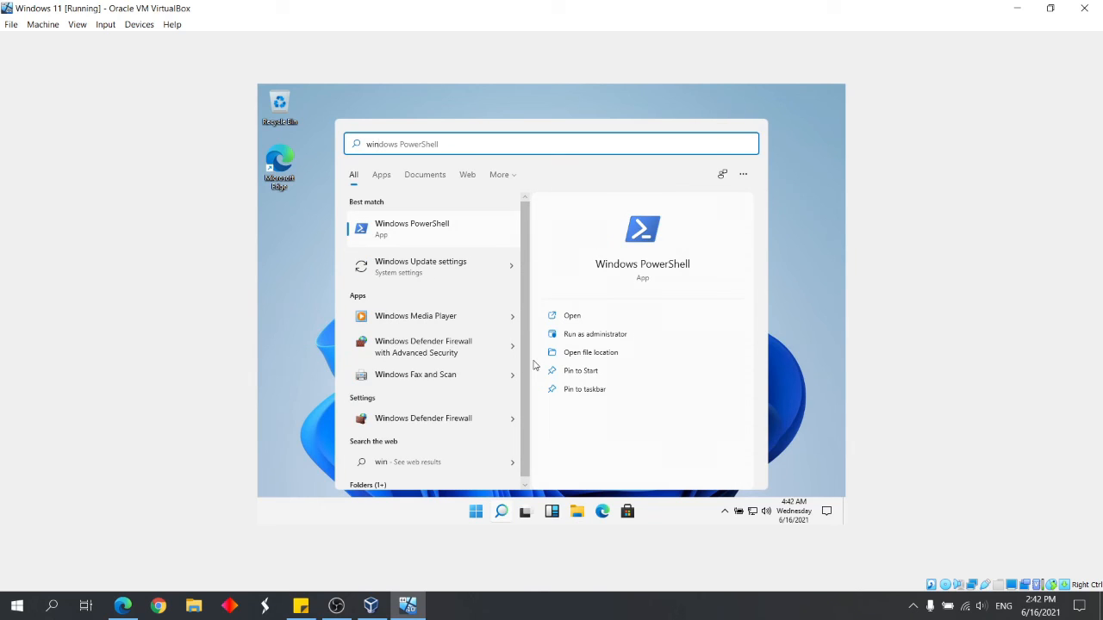
text(ver)
click(465, 229)
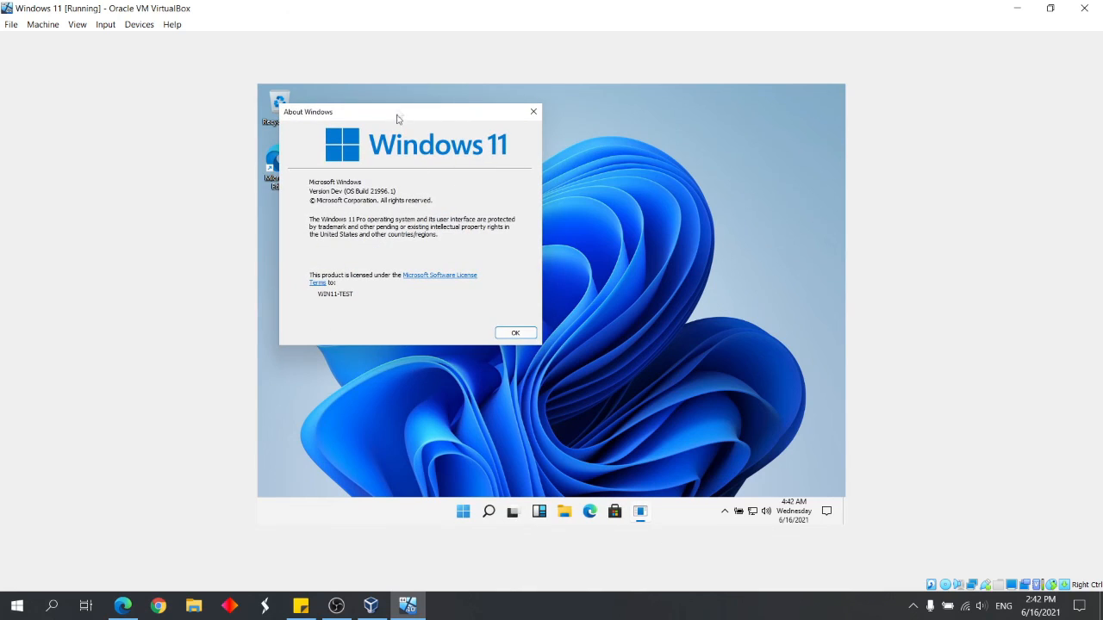
Step: Move the About Windows dialog to the middle of the virtual machine's desktop
drag(401, 118, 574, 191)
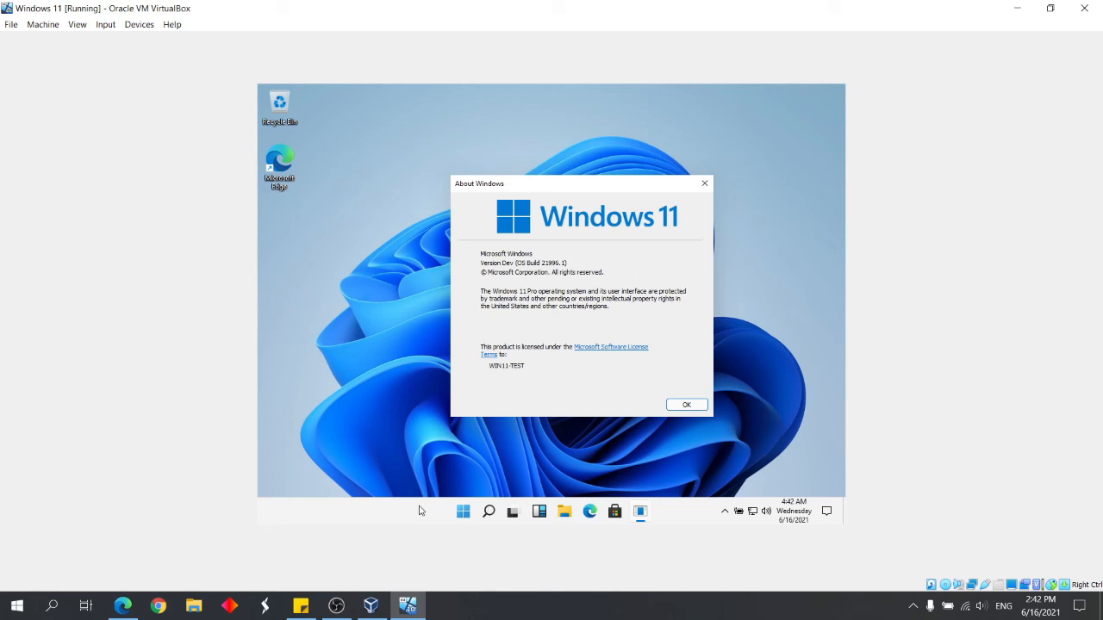
click(334, 607)
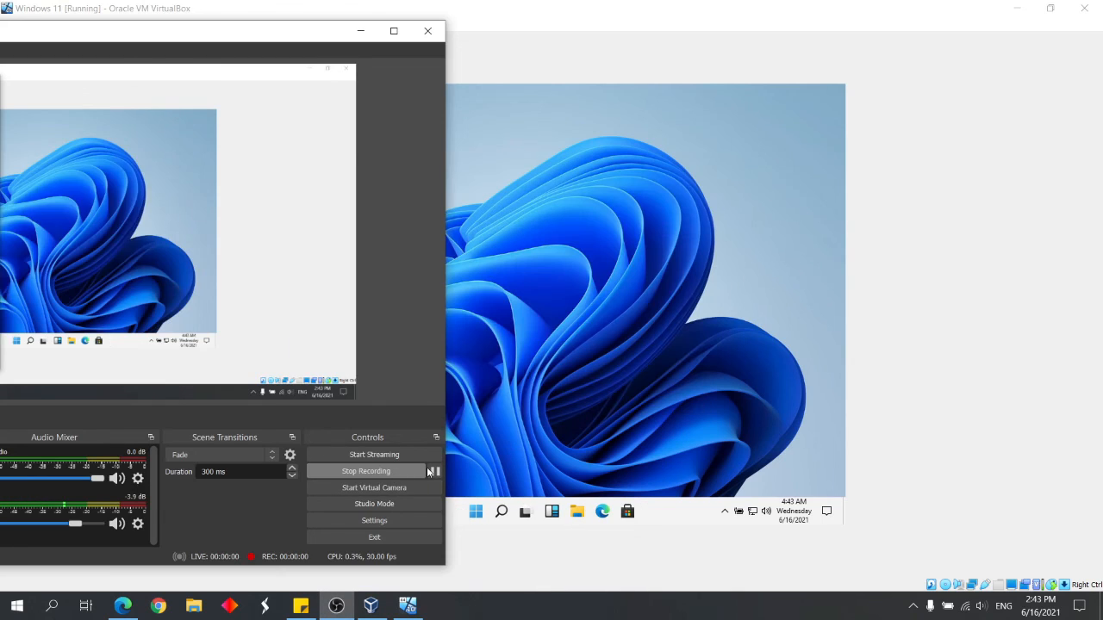
click(479, 497)
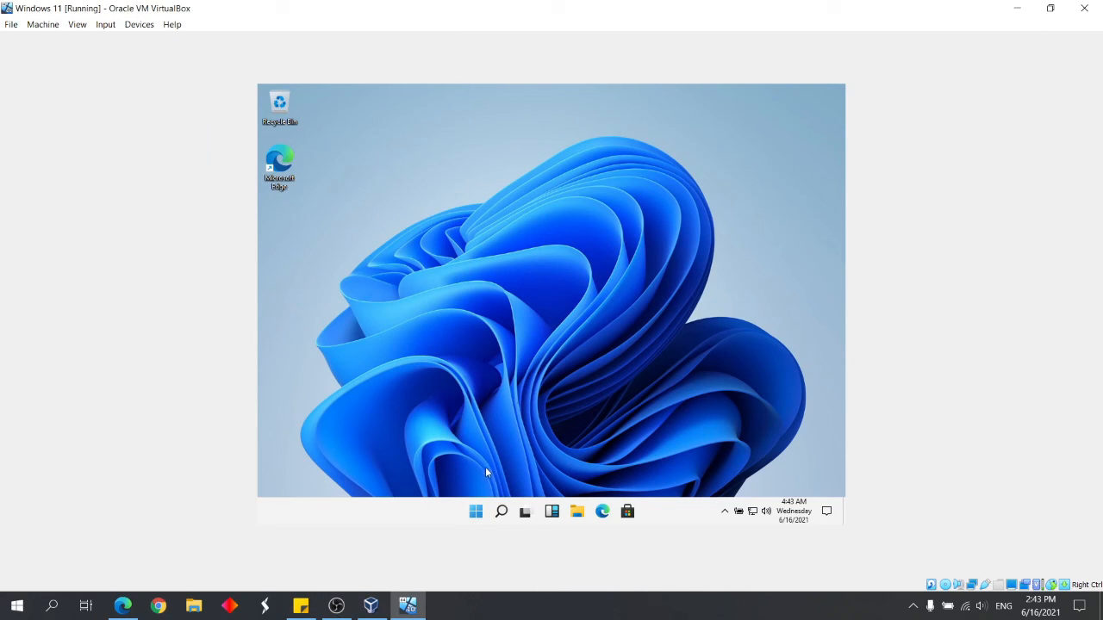
Step: Restart Windows 11 inside the virtual machine, dismissing VirtualBox's mouse pointer integration notice during boot
click(474, 514)
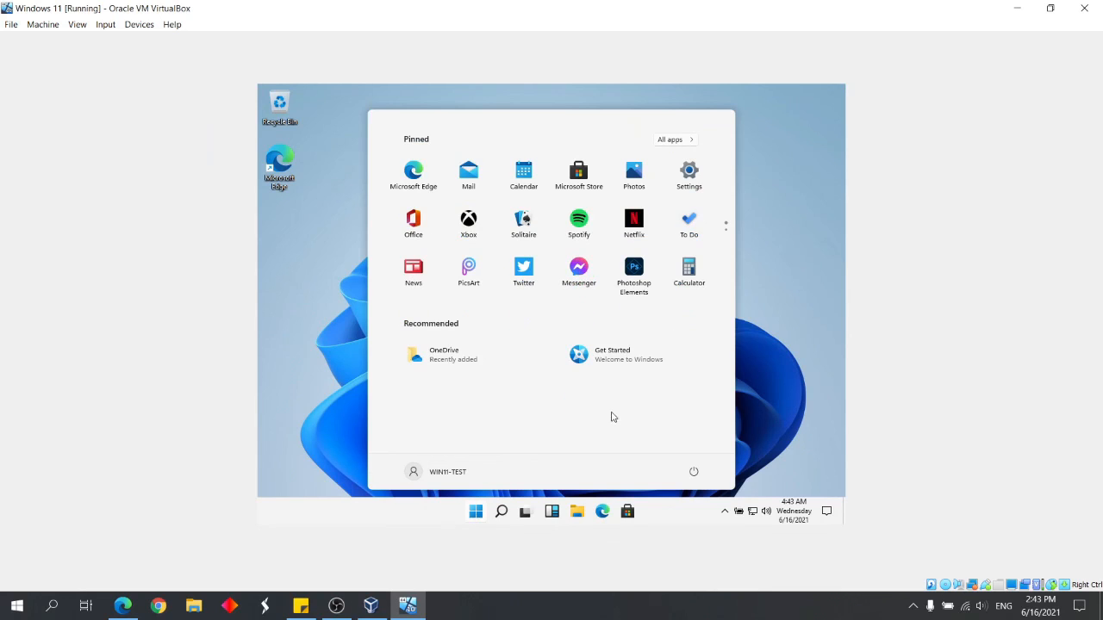
click(693, 471)
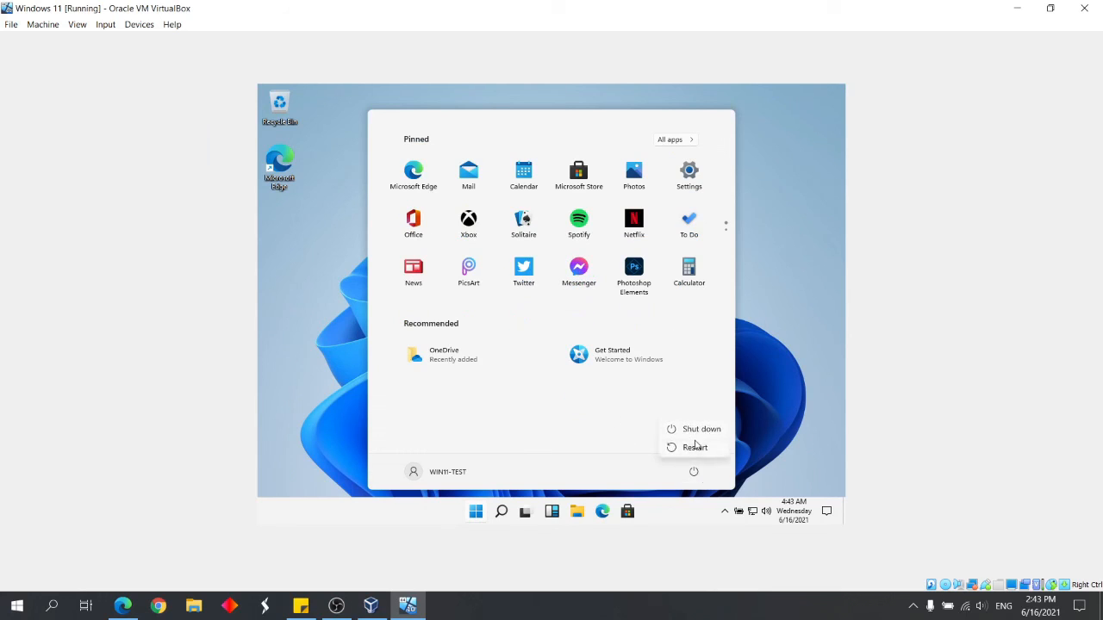
click(694, 448)
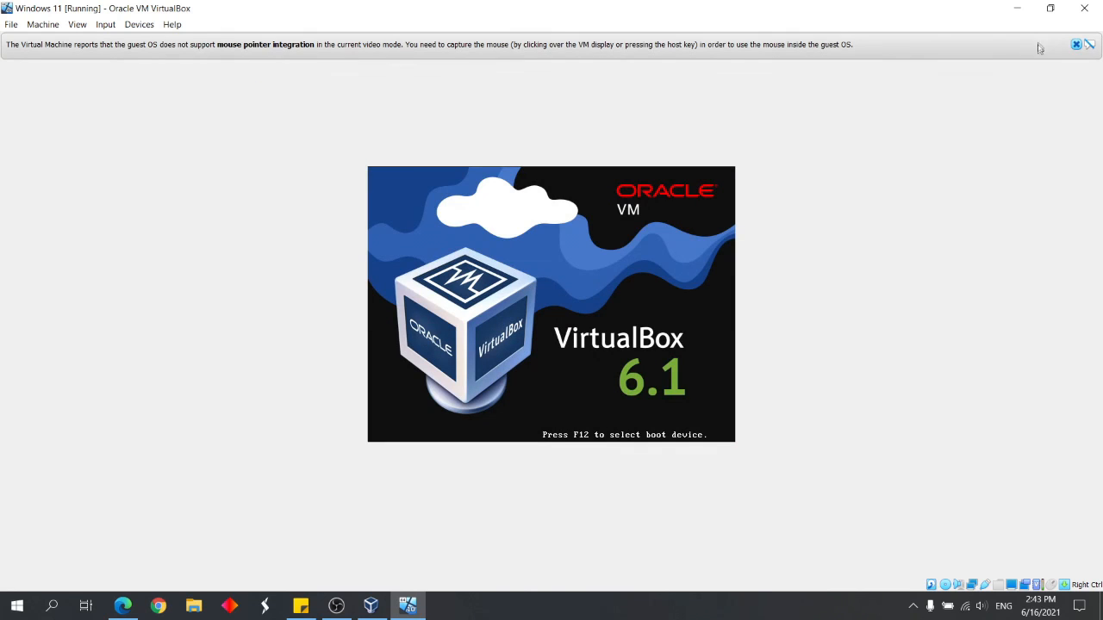
click(1075, 46)
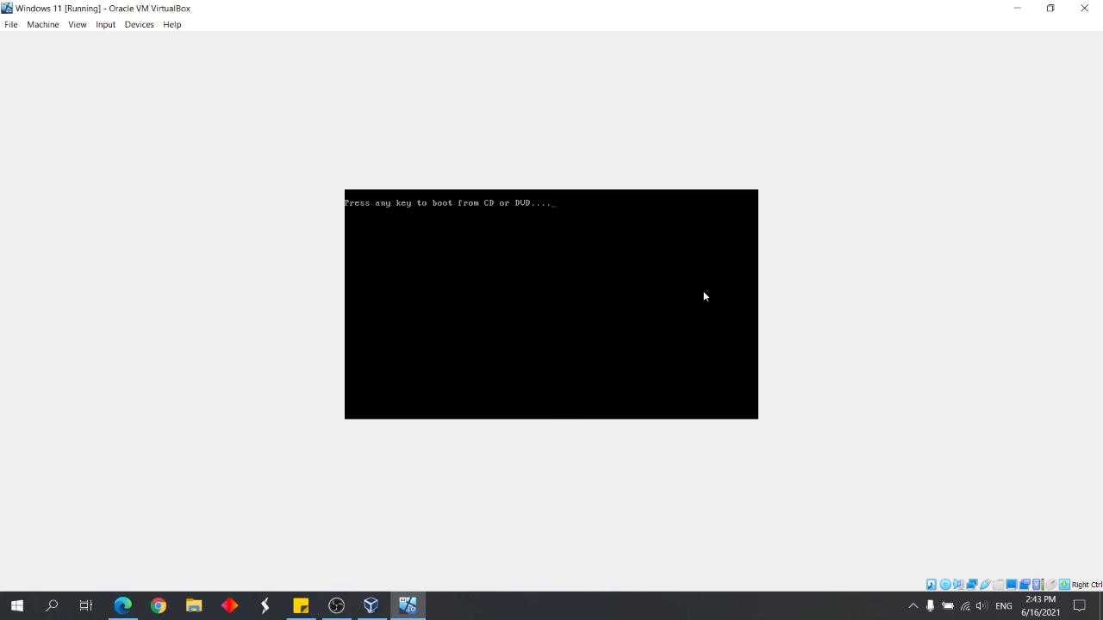
key(Return)
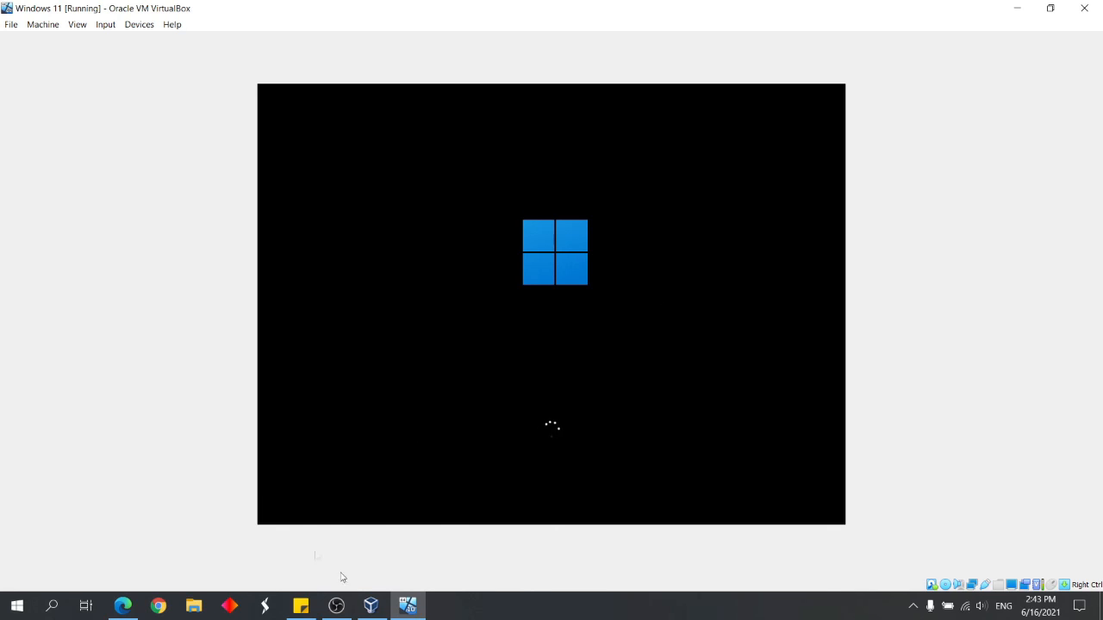
click(336, 606)
click(455, 539)
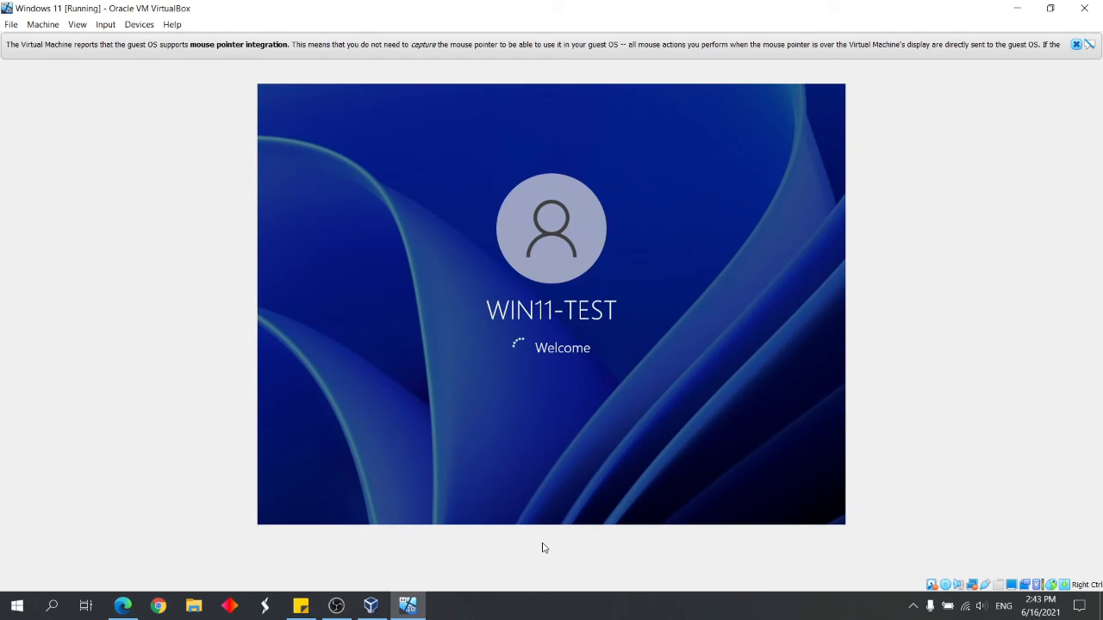
click(336, 606)
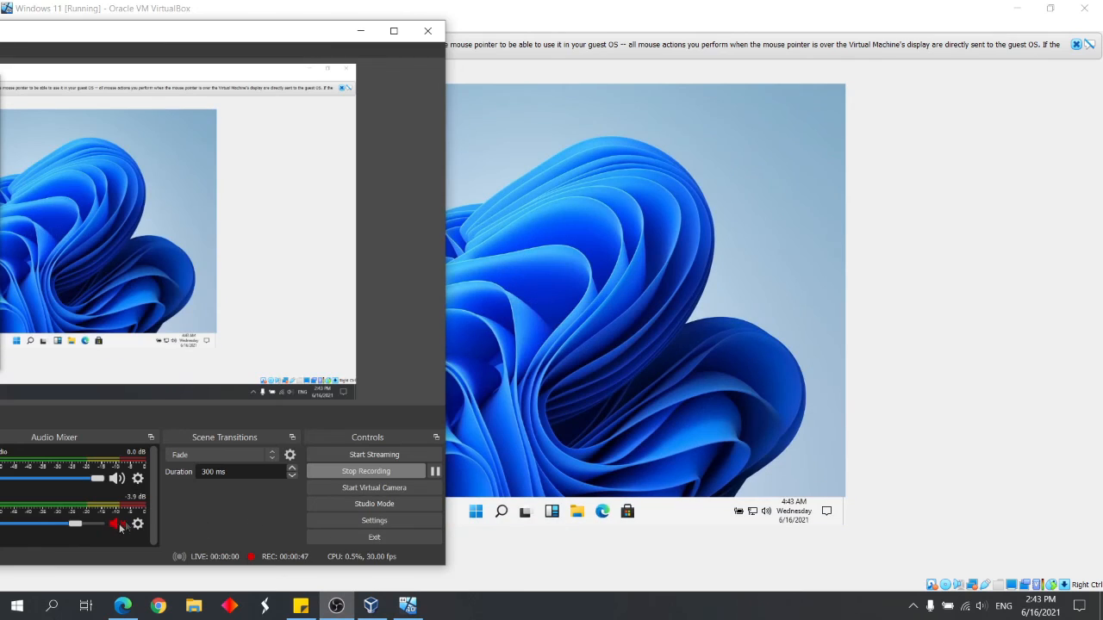
click(454, 550)
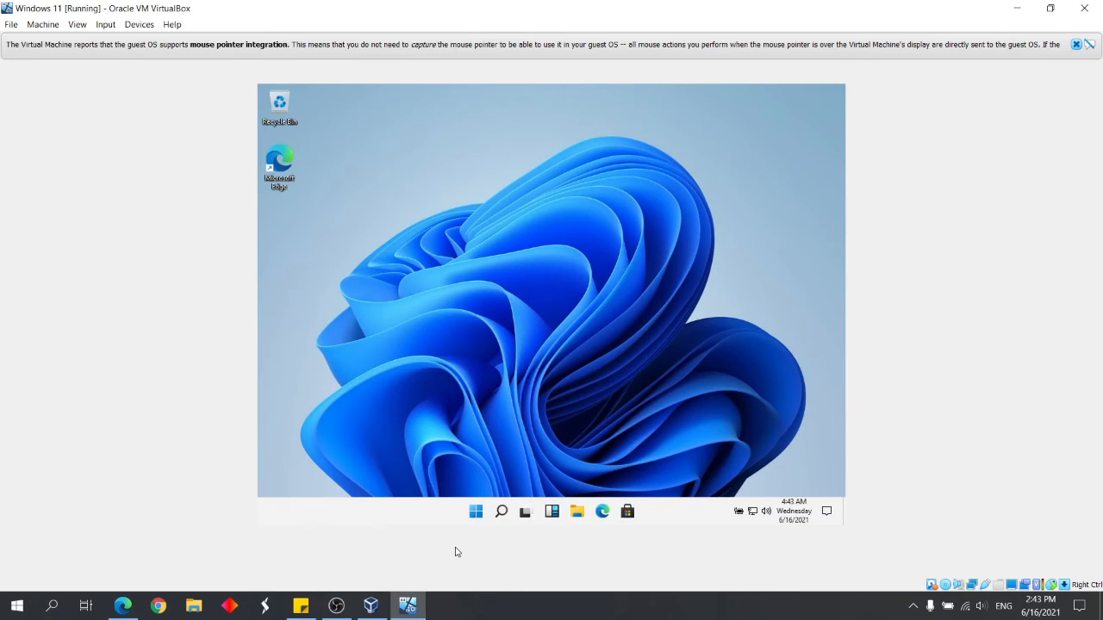
click(352, 607)
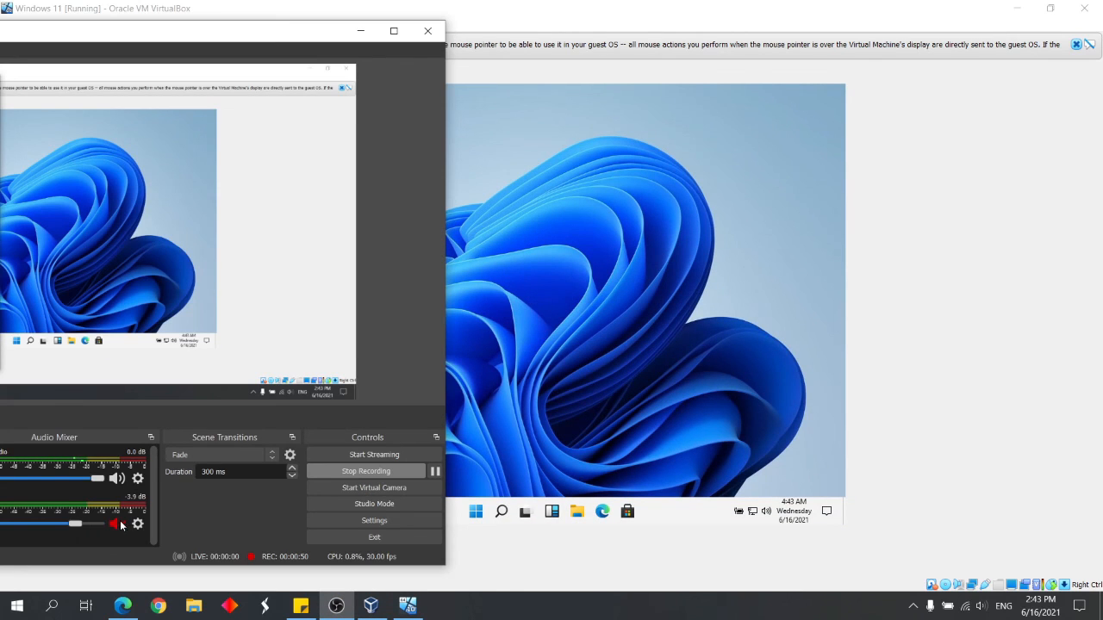
click(549, 540)
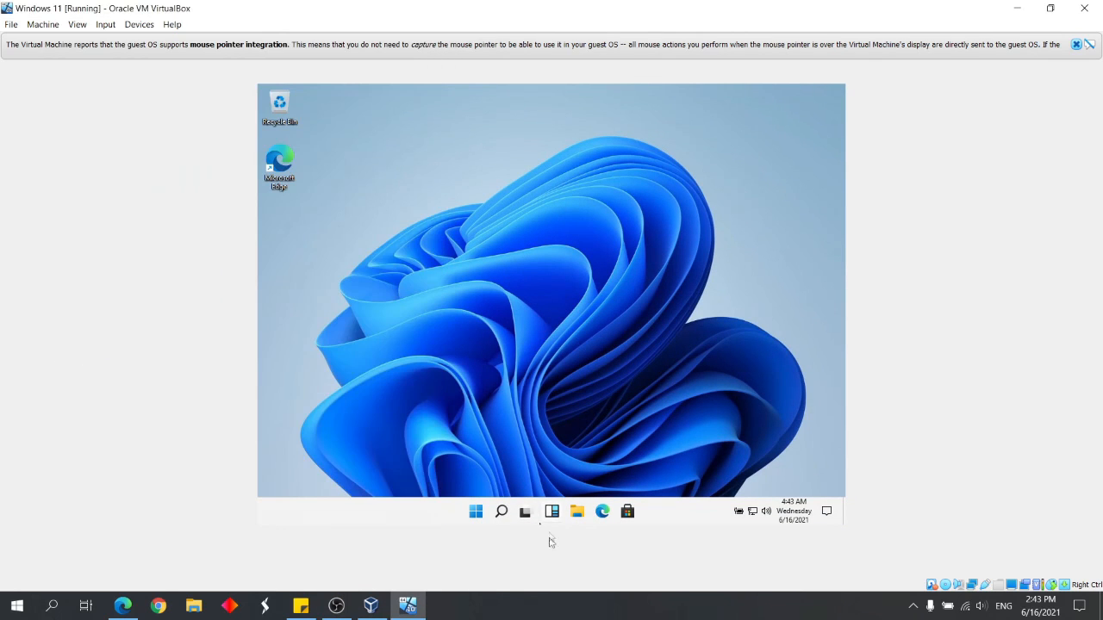
Step: Open the desktop's Personalization settings and look through the Background and Colors pages
right_click(605, 274)
click(632, 386)
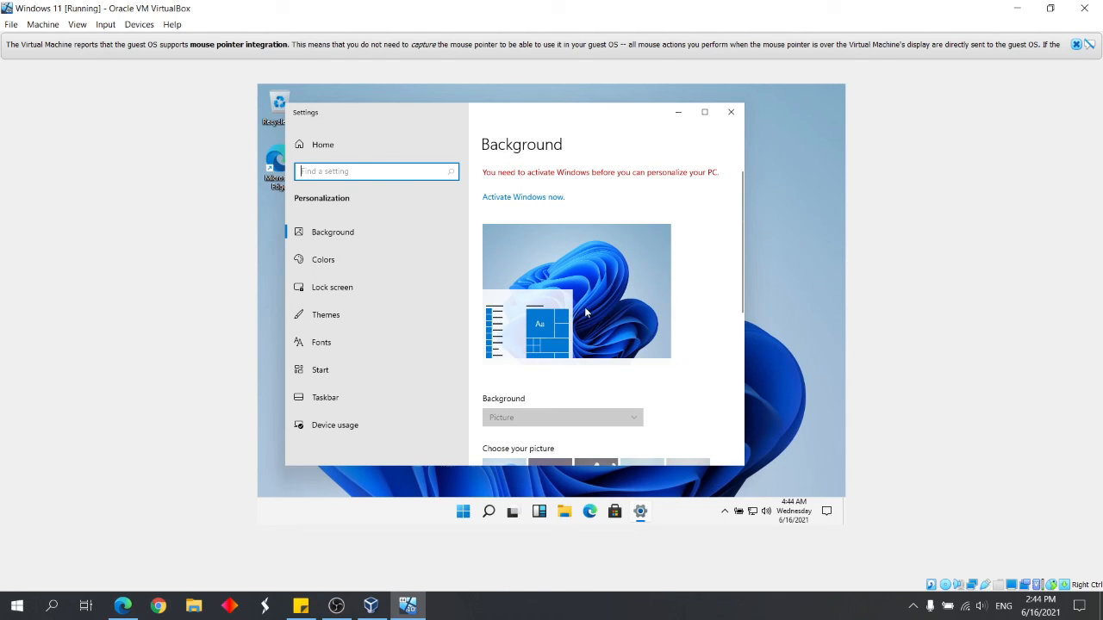
click(371, 258)
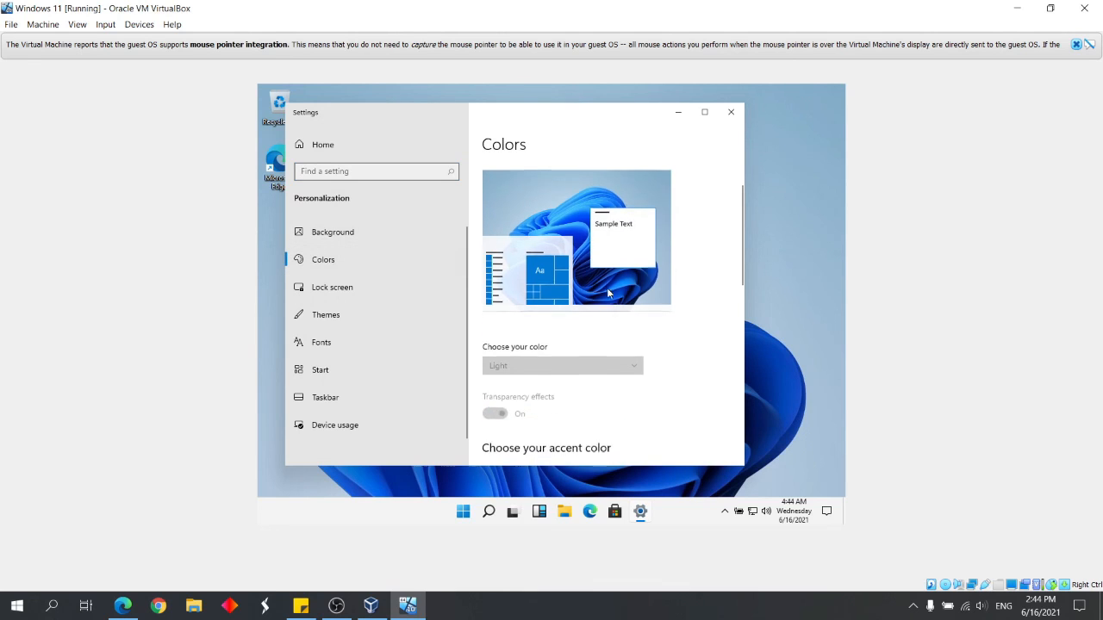
scroll(607, 293, down, 10)
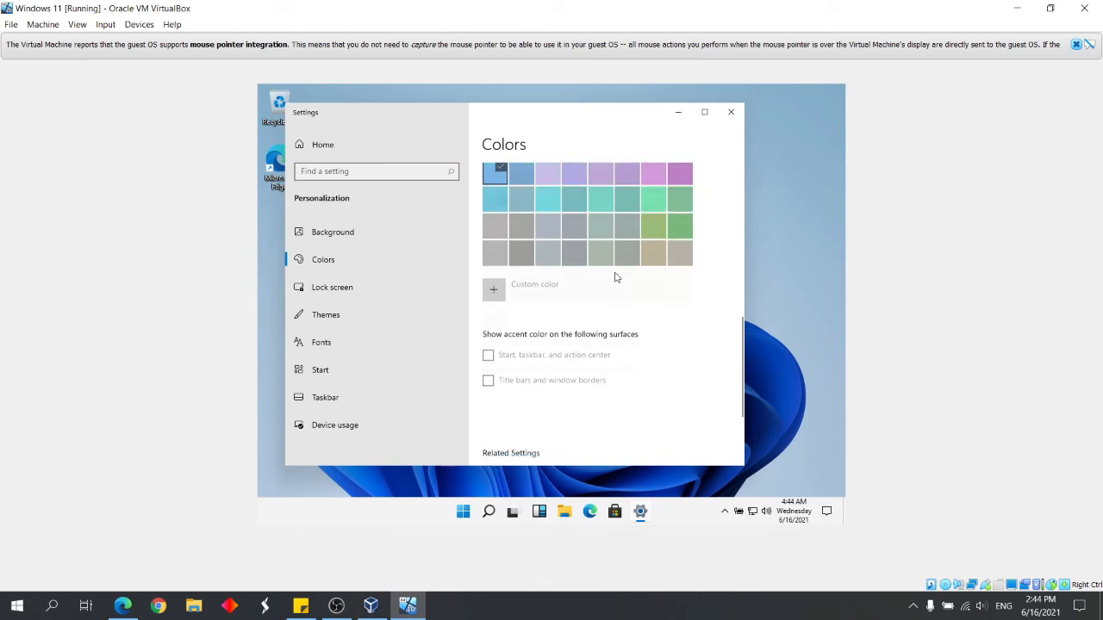
scroll(607, 274, up, 5)
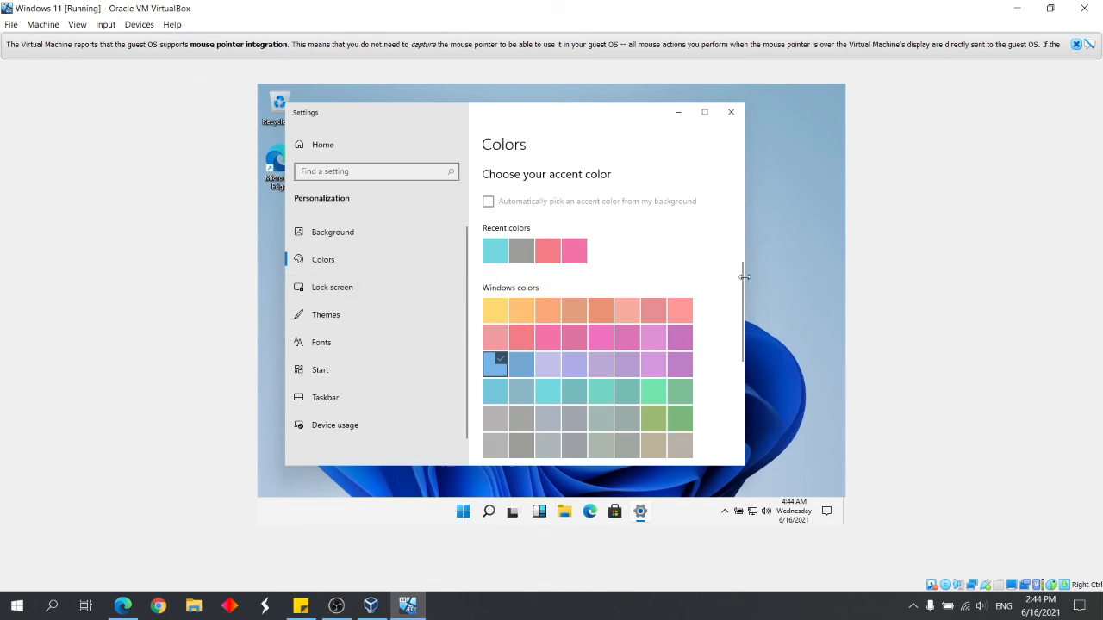
Step: Look through the Lock screen and Themes pages of the Personalization settings
click(395, 295)
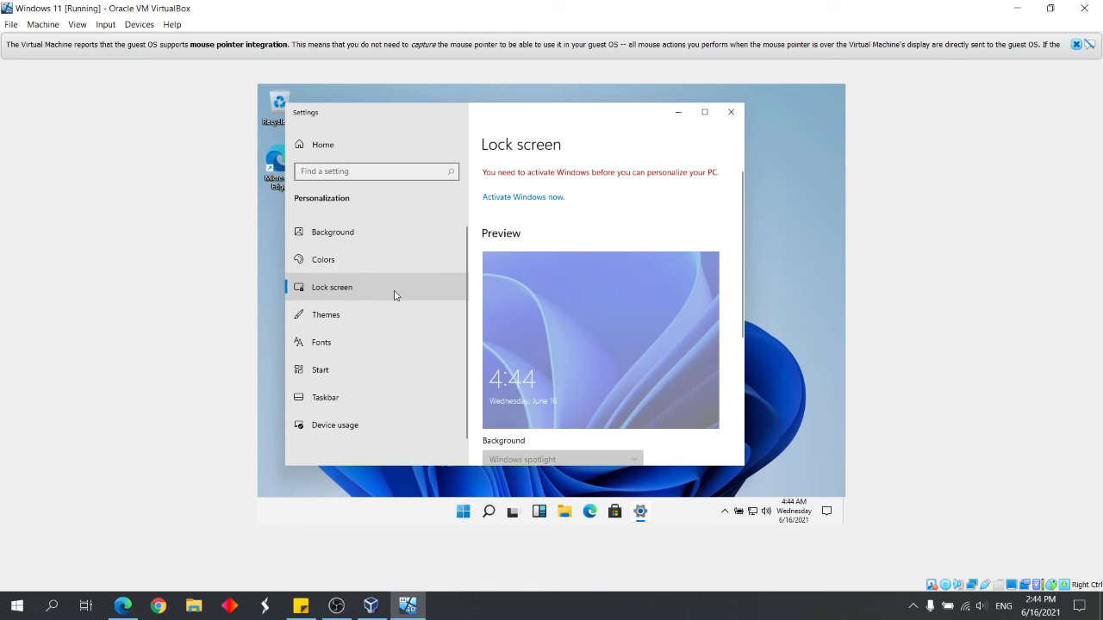
scroll(615, 350, down, 3)
scroll(615, 350, up, 2)
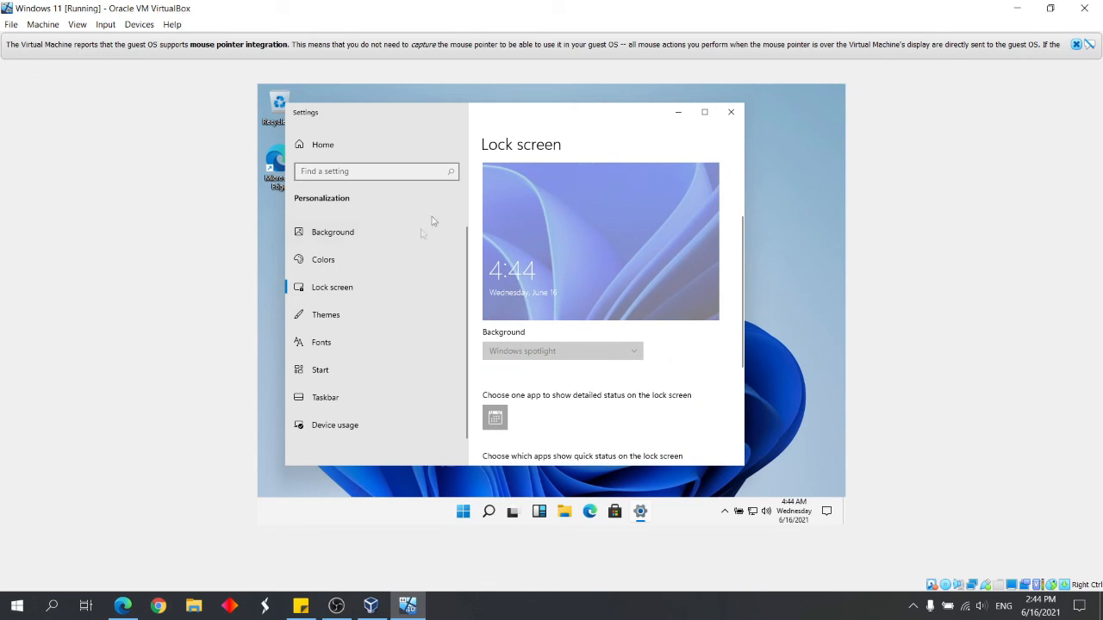
click(387, 310)
scroll(697, 366, down, 3)
scroll(697, 367, down, 3)
scroll(696, 366, up, 1)
scroll(696, 366, up, 2)
scroll(696, 366, down, 5)
scroll(696, 366, up, 3)
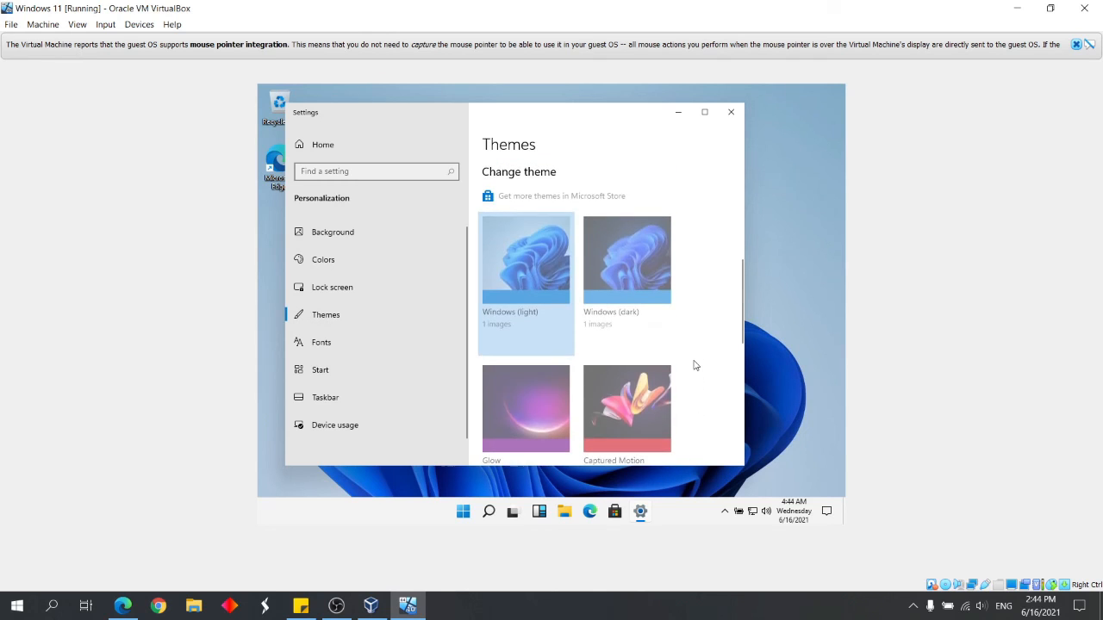
Step: Look through the Fonts, Start, Taskbar and Device usage pages, and close Settings
click(354, 342)
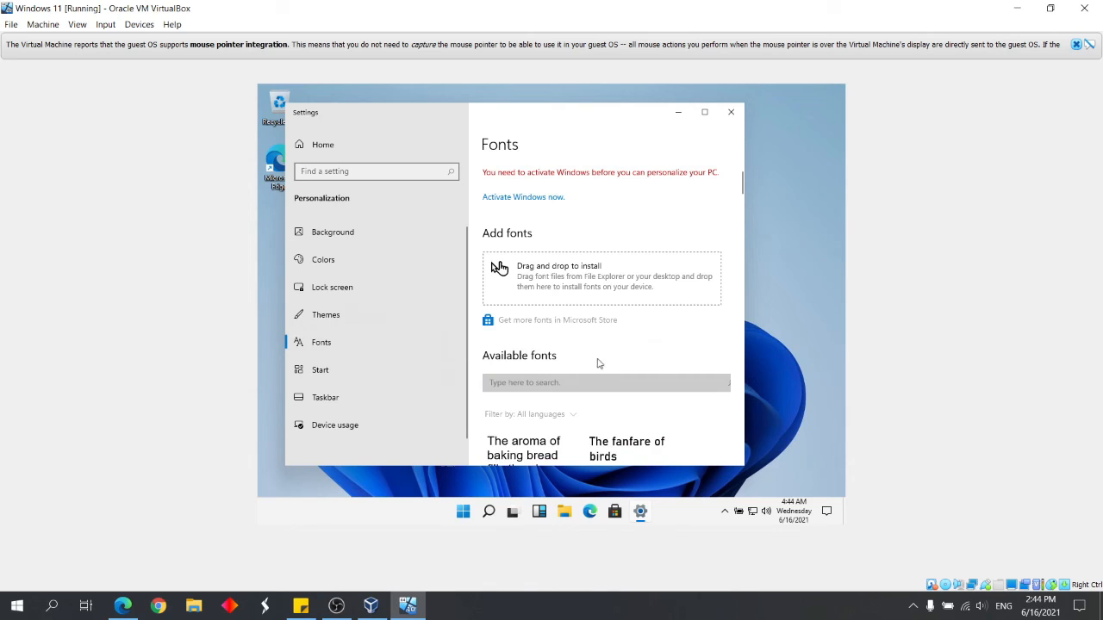
scroll(599, 363, down, 3)
click(336, 370)
scroll(573, 349, down, 4)
click(386, 401)
scroll(657, 300, down, 8)
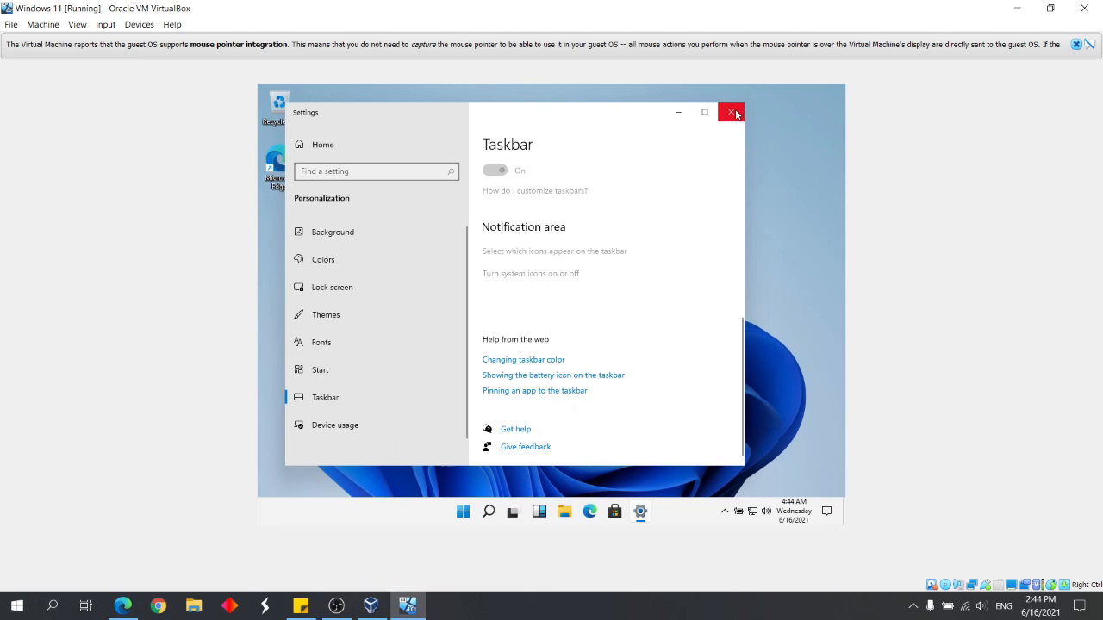
click(383, 424)
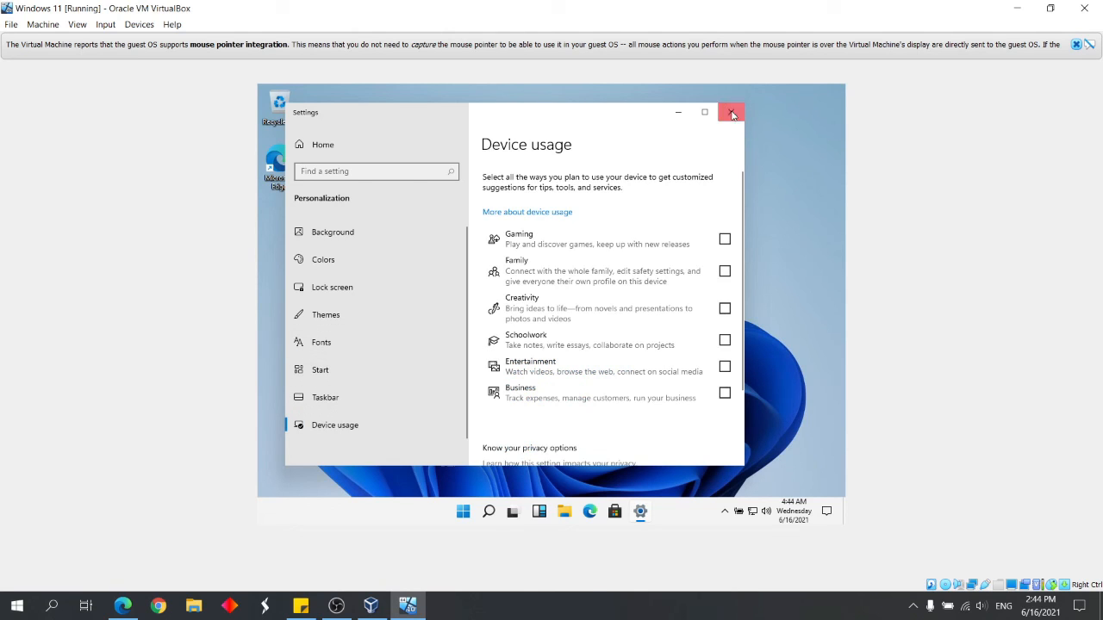
click(731, 113)
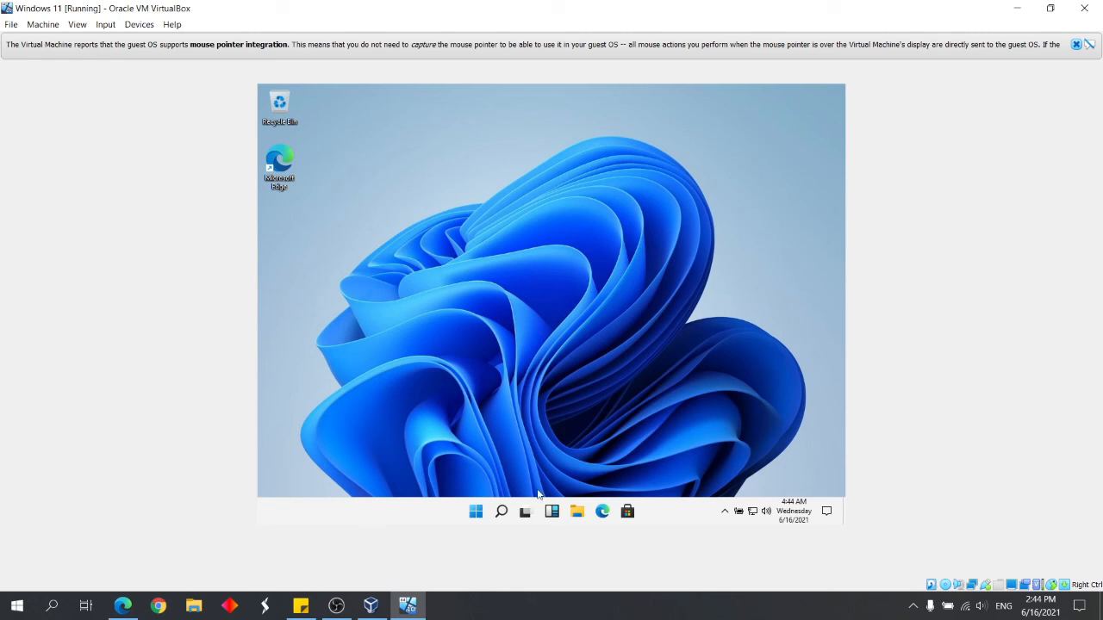
Step: Search for "winver" and run it to reopen the About Windows version information
click(504, 515)
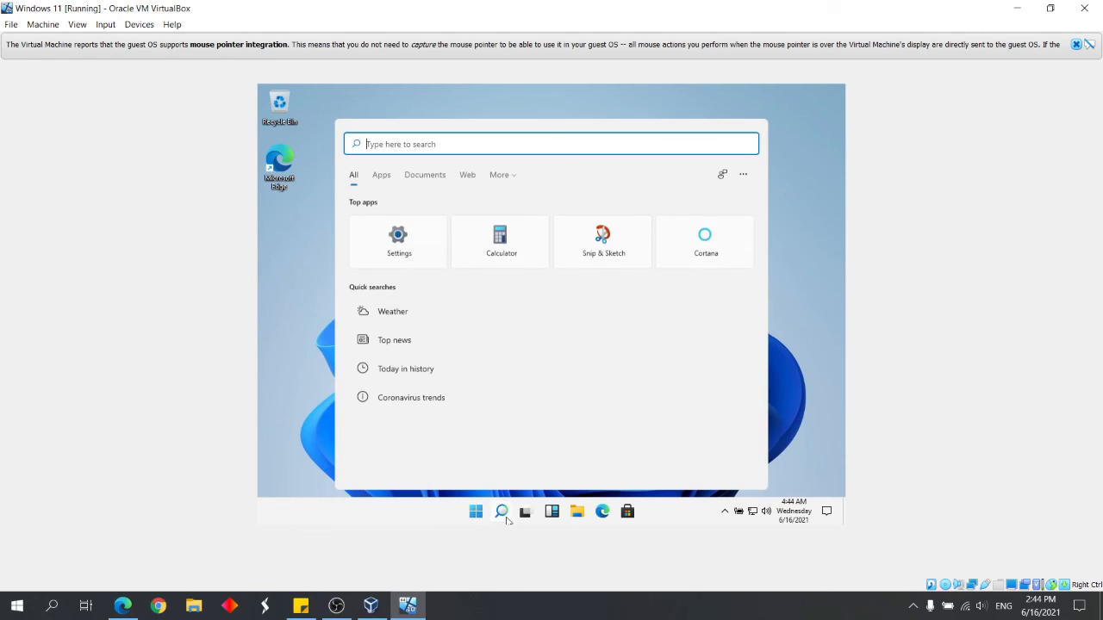
text(win)
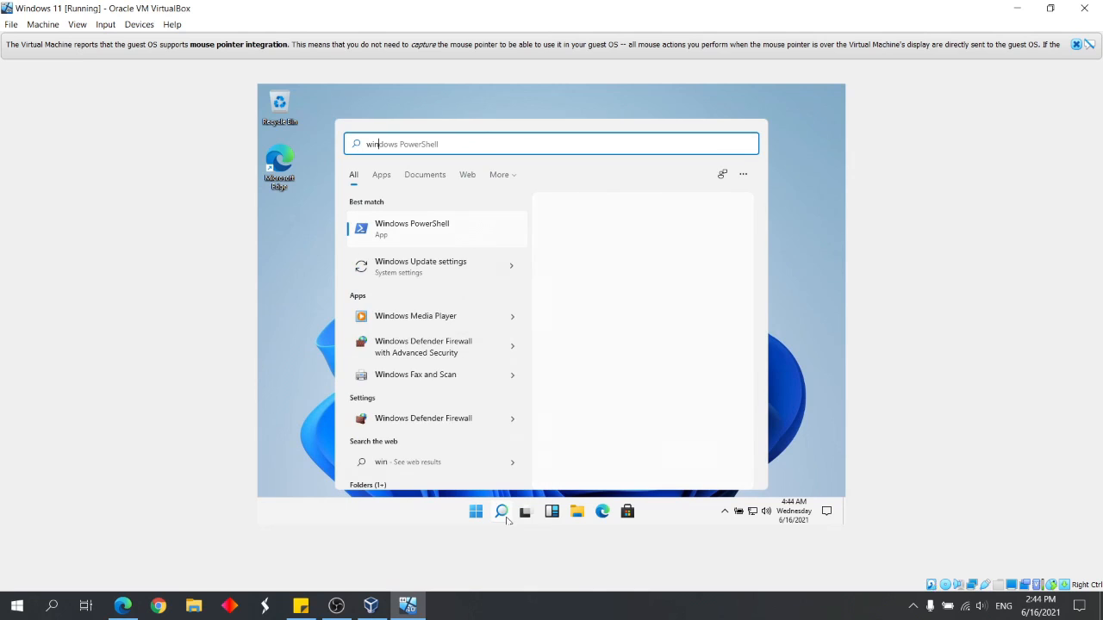
text(ver)
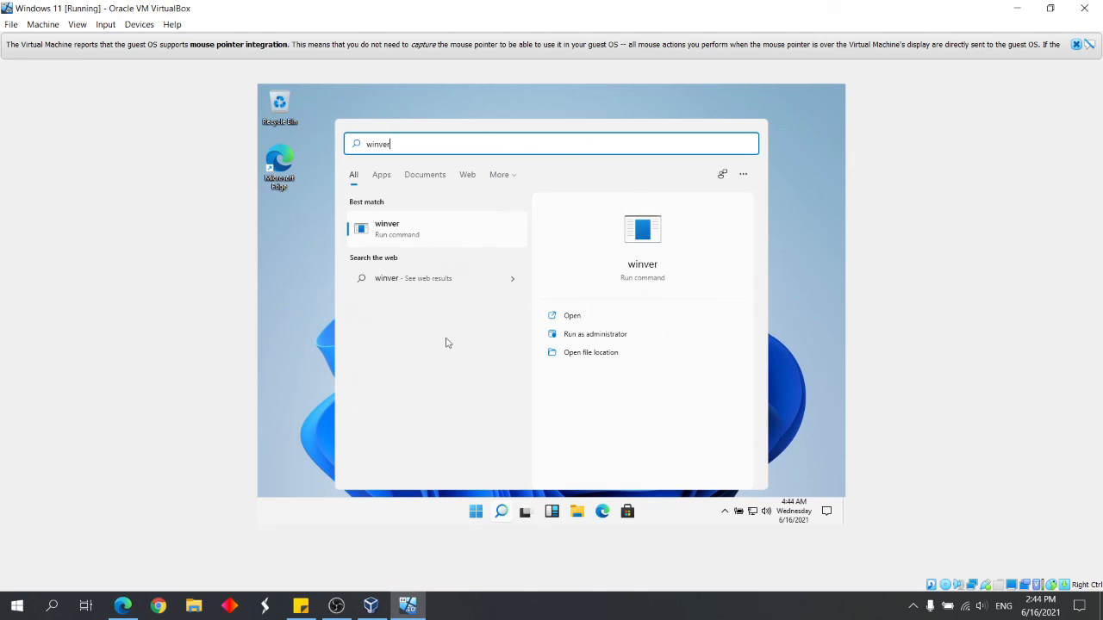
click(466, 233)
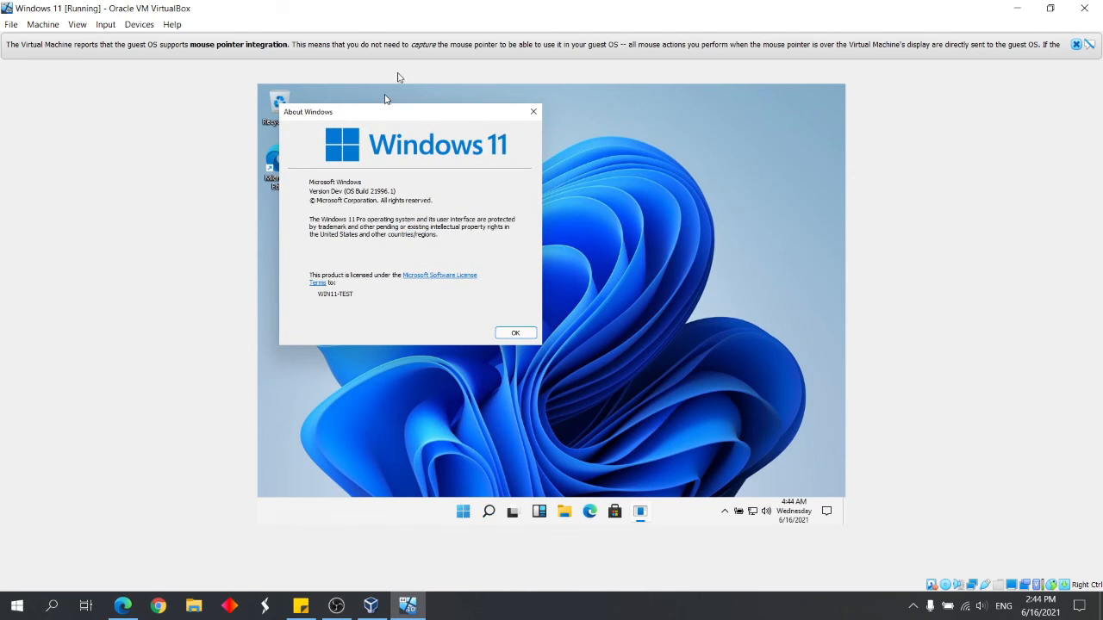